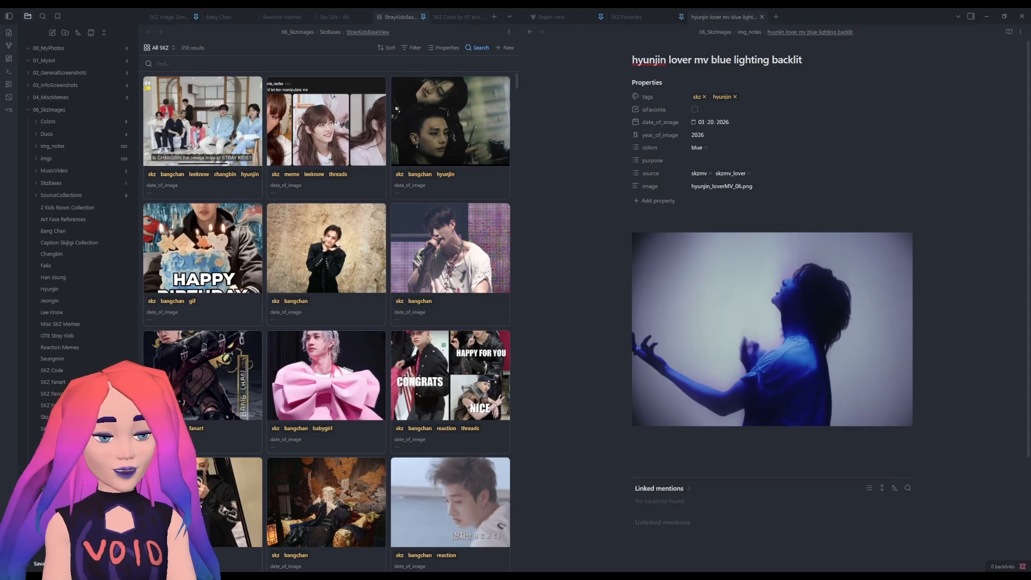
- Open the Templater plugin settings and examine its file creation and folder template options
click(579, 350)
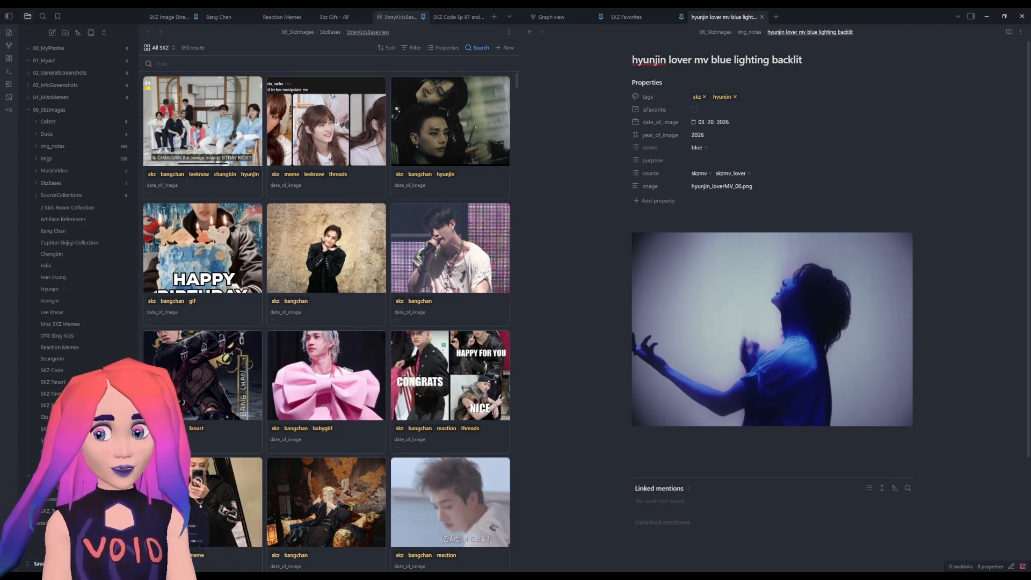
key(ctrl+comma)
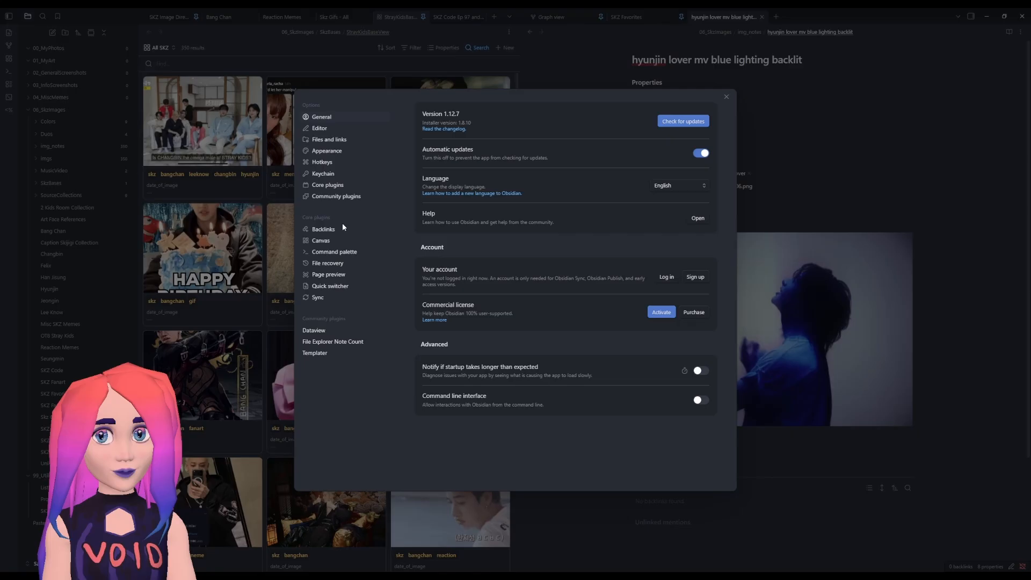
click(334, 353)
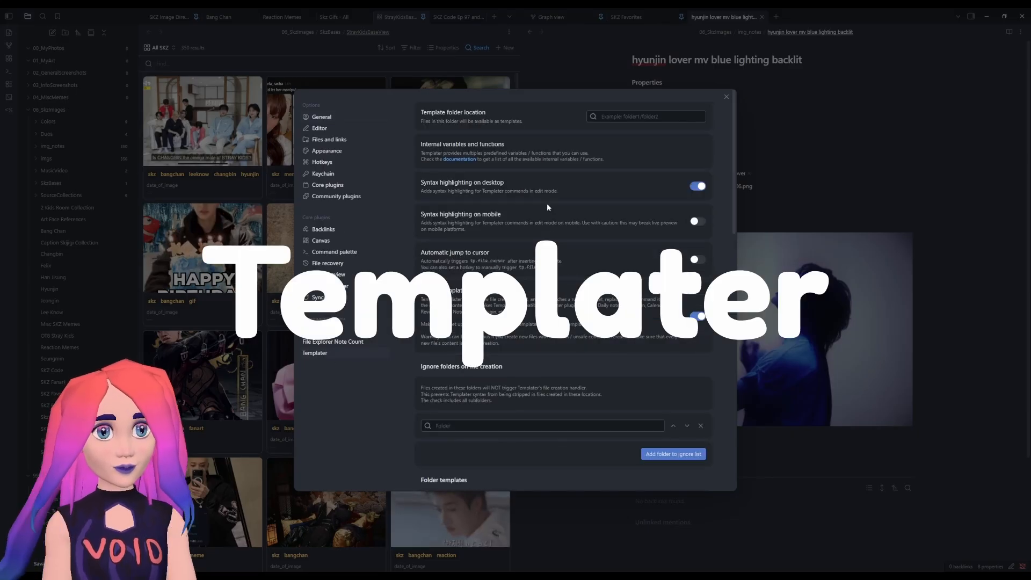
scroll(563, 290, down, 3)
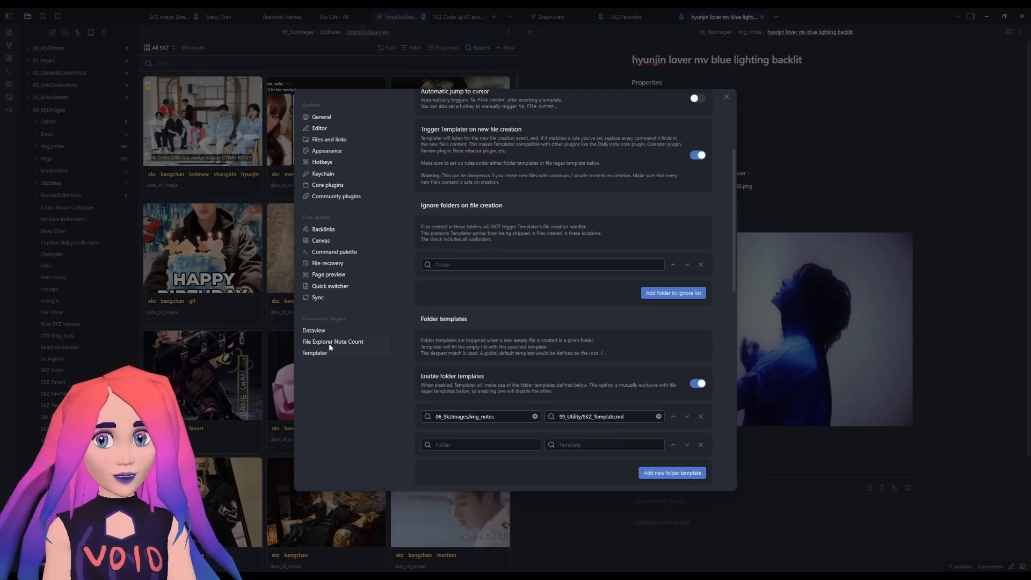
- Review the Dataview and File Explorer Note Count plugin settings, and close the settings
click(304, 331)
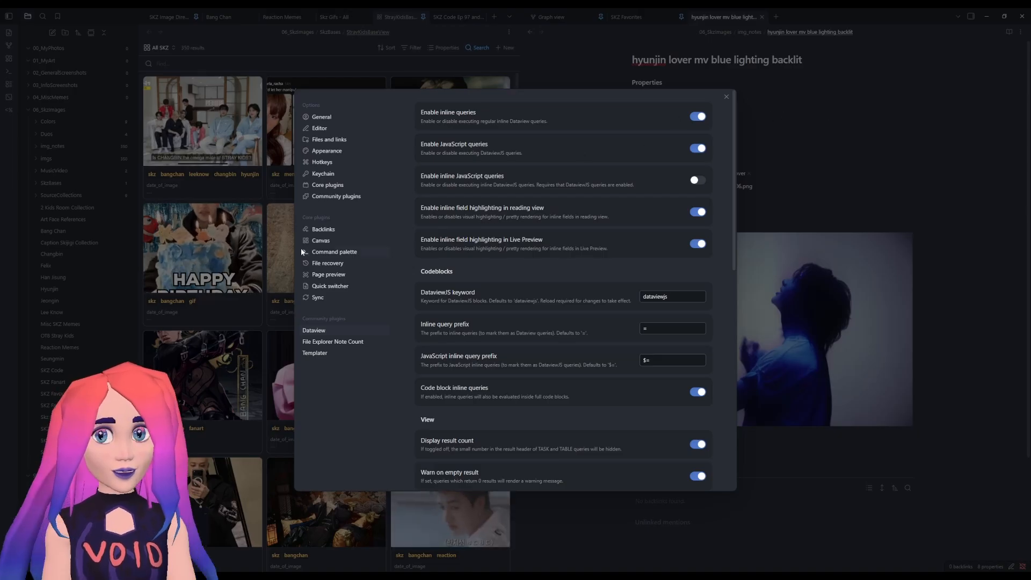
click(358, 346)
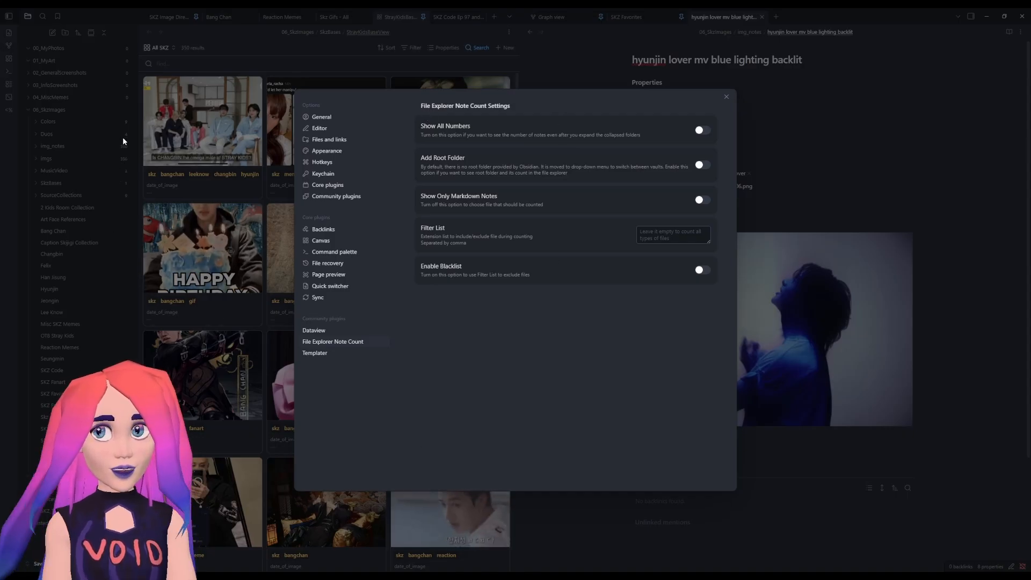
click(726, 97)
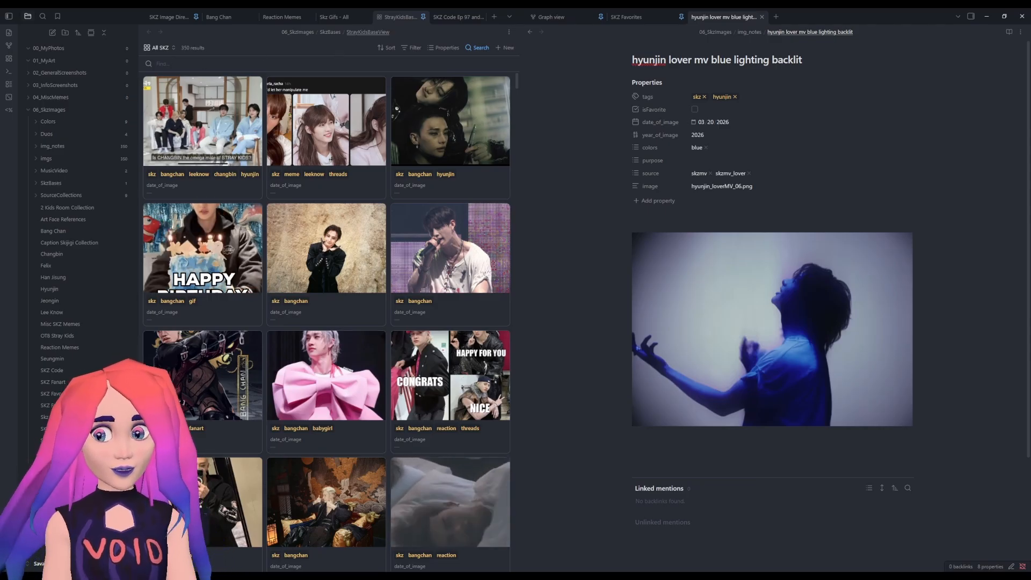
- Look through the full list of core plugins to see which ones are enabled, and close the settings
key(ctrl+comma)
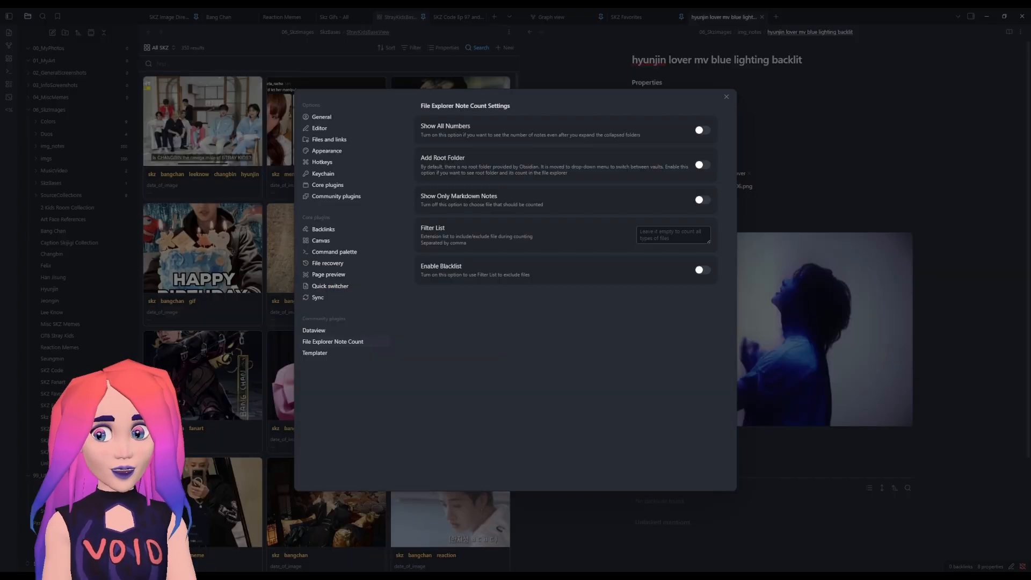
click(334, 188)
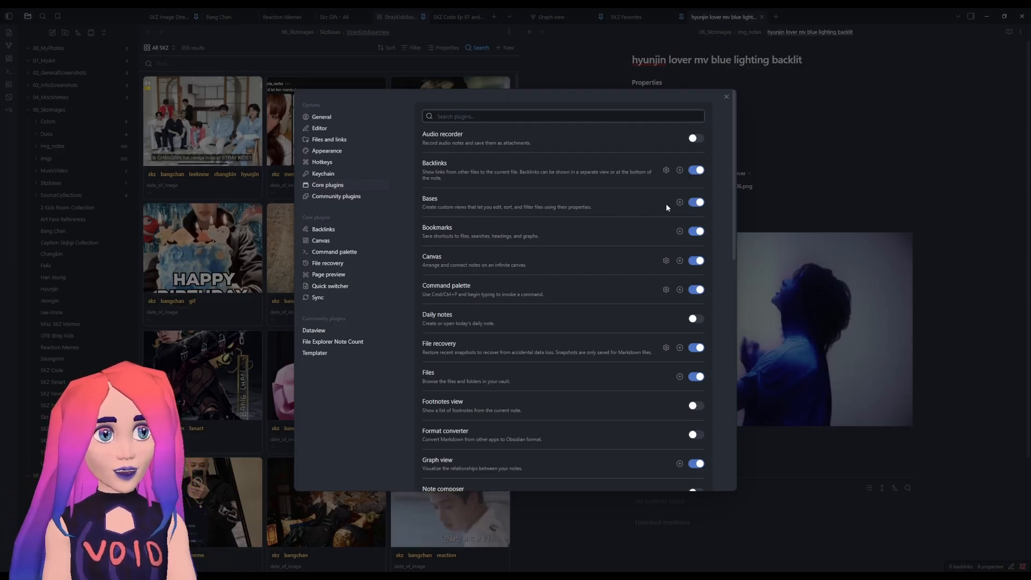
scroll(601, 283, down, 3)
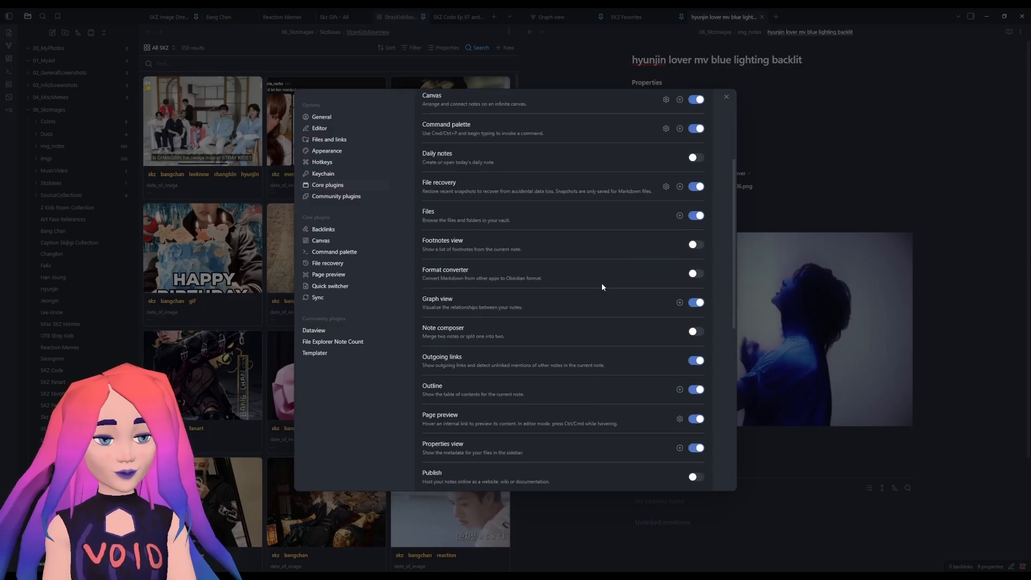
scroll(601, 282, down, 3)
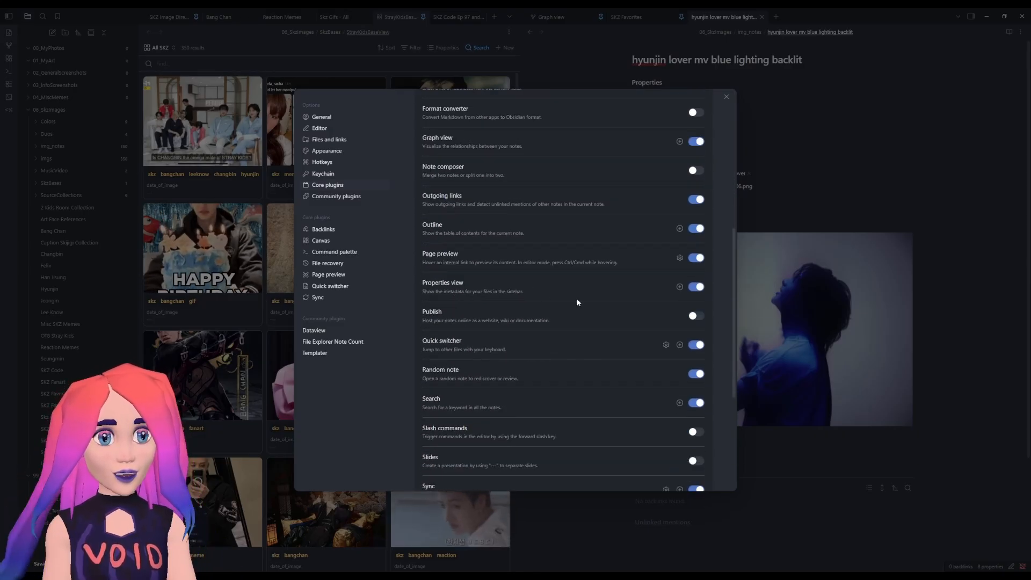
scroll(585, 301, down, 3)
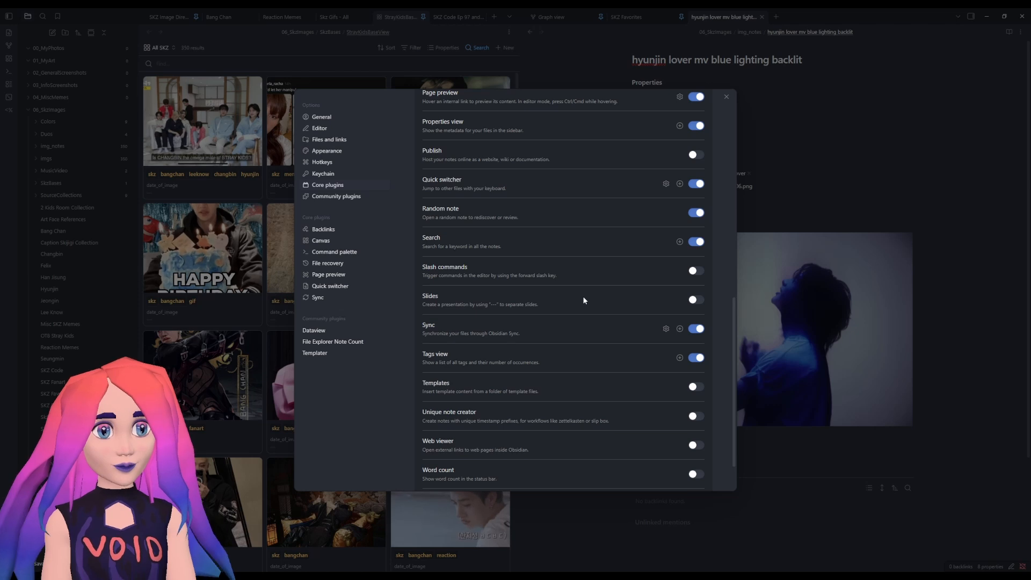
scroll(585, 300, down, 1)
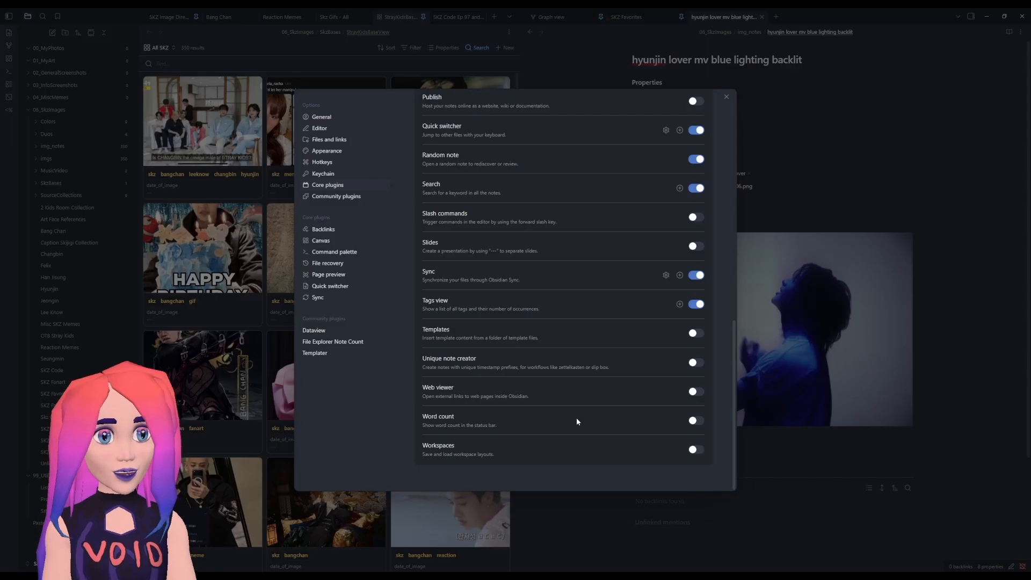
scroll(578, 420, up, 3)
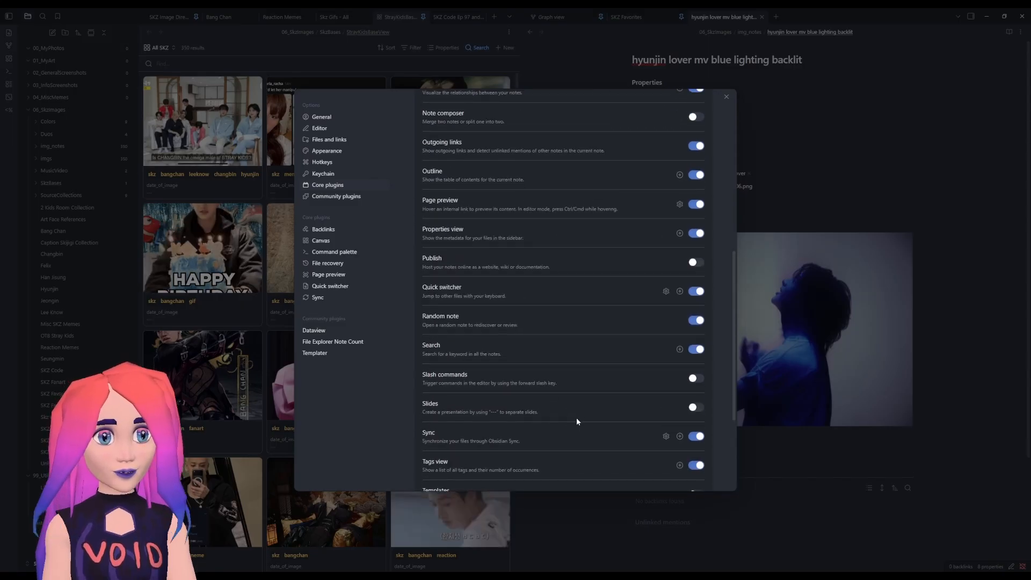
scroll(577, 419, up, 7)
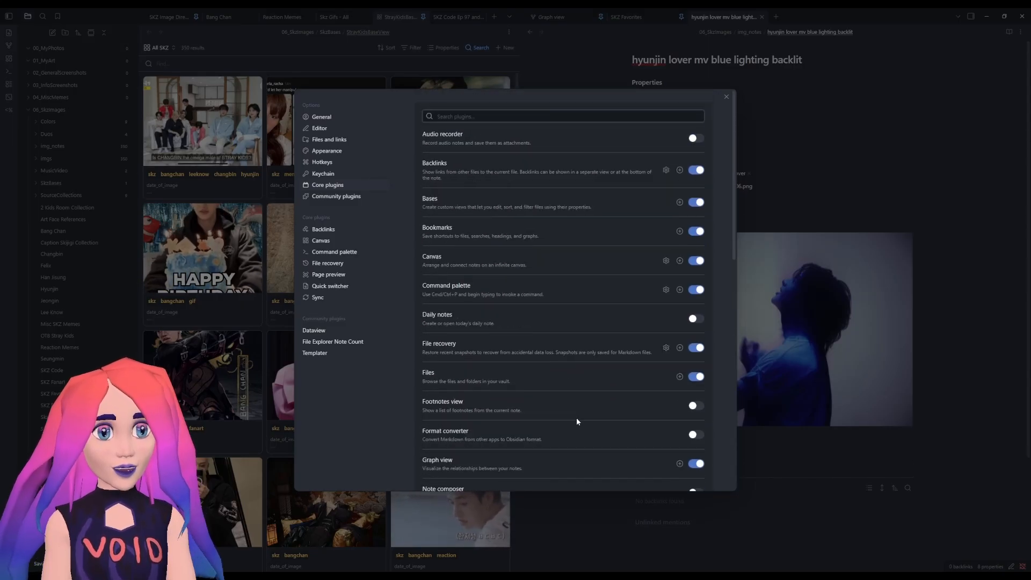
click(726, 97)
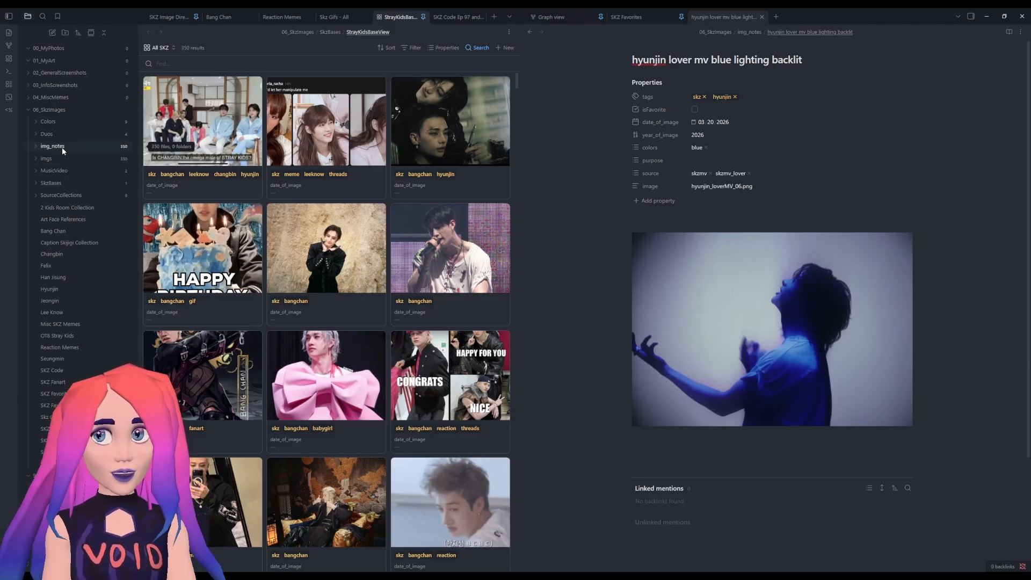
- Open the SKZ_Template note from the 99_Utility folder
click(673, 230)
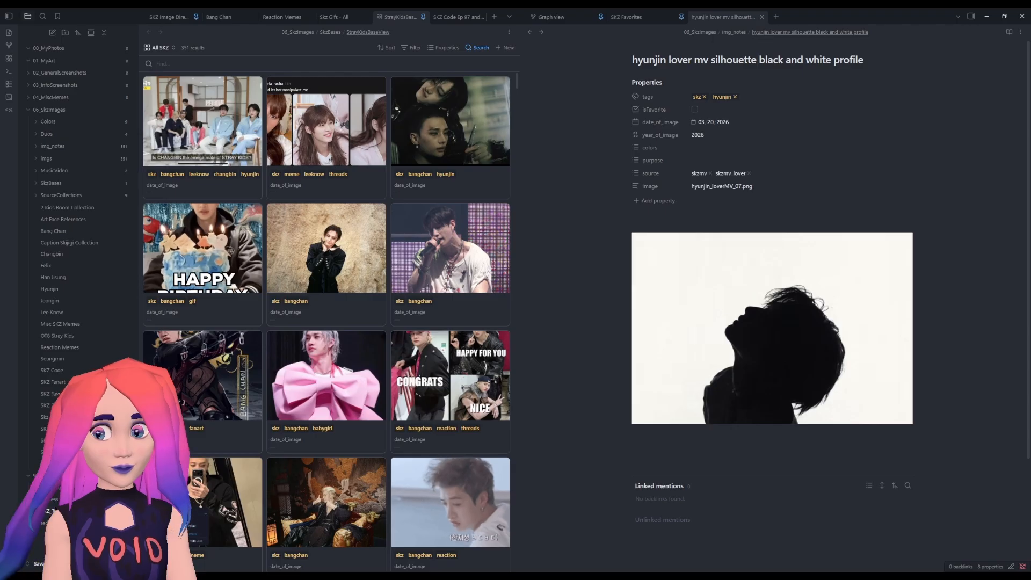
click(52, 511)
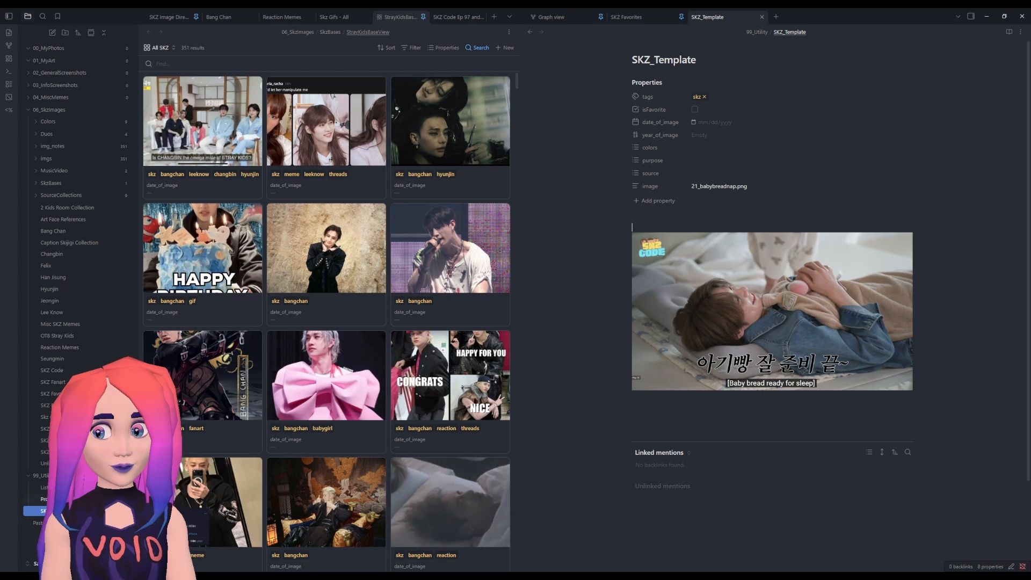
- Check in the Templater settings which folder is paired with SKZ_Template.md under folder templates
click(128, 563)
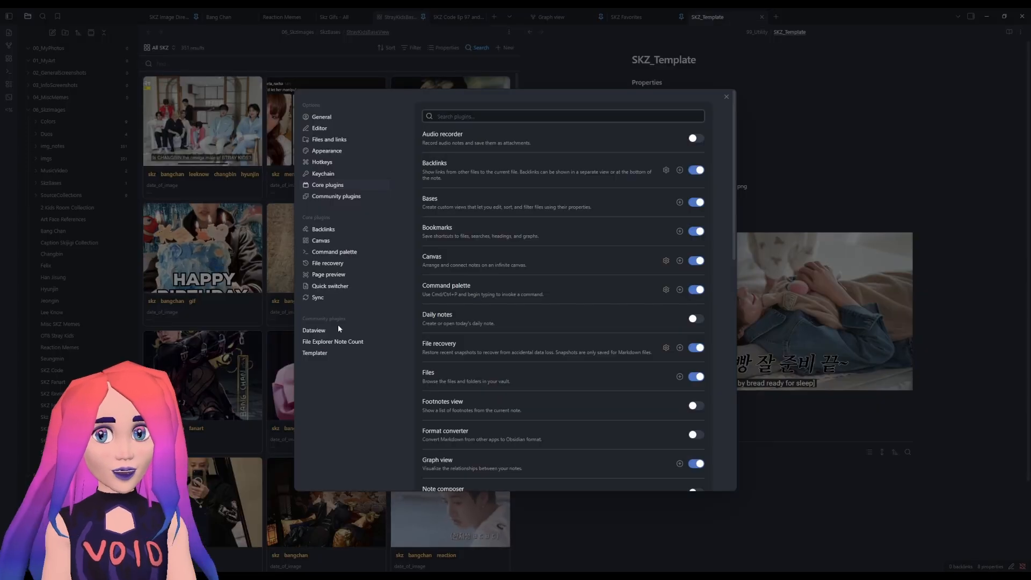
click(333, 352)
scroll(419, 341, down, 3)
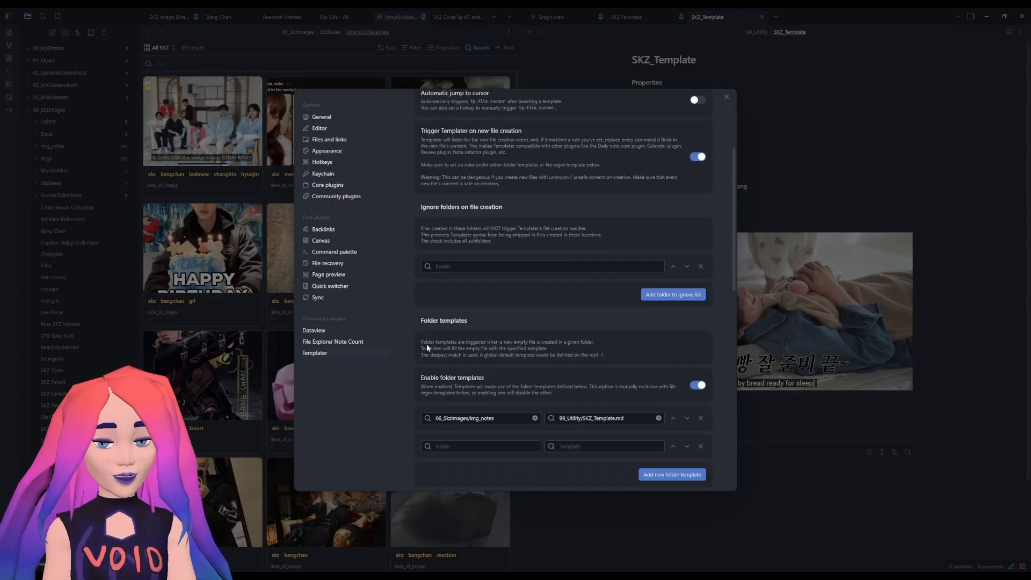
scroll(428, 347, down, 1)
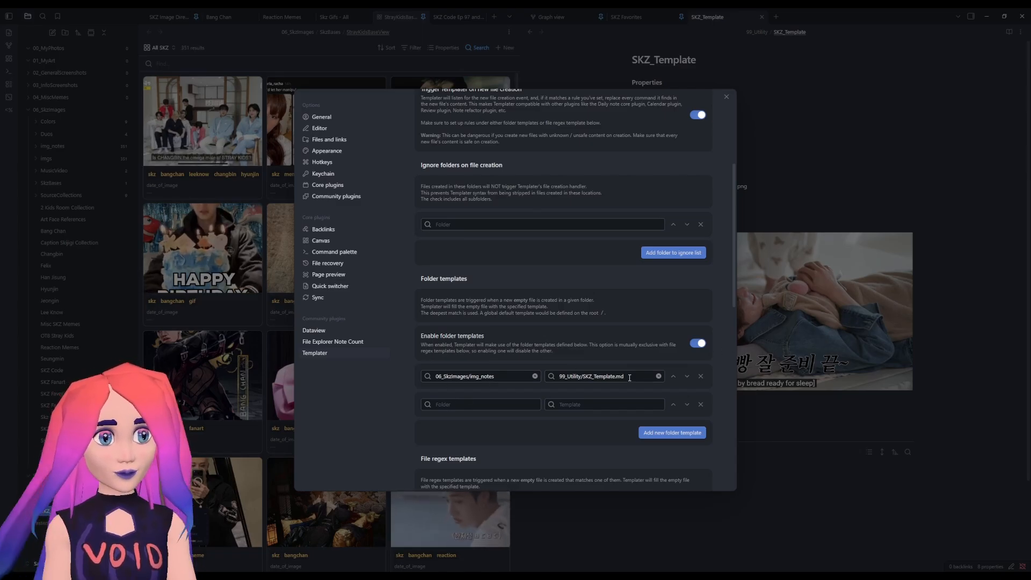
click(725, 97)
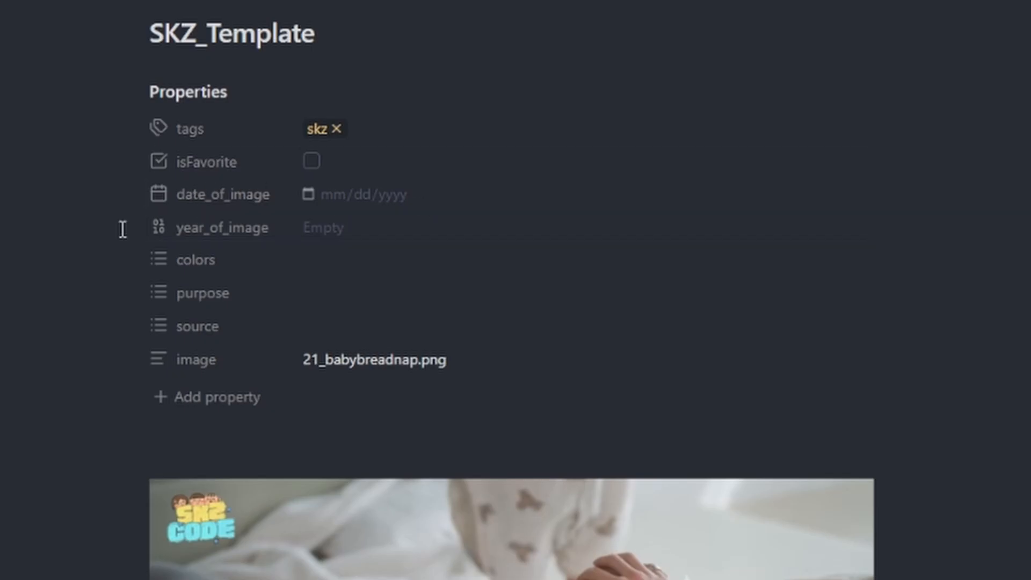
- Examine the date_of_image input and the suggested values for the colors property in the template
click(315, 194)
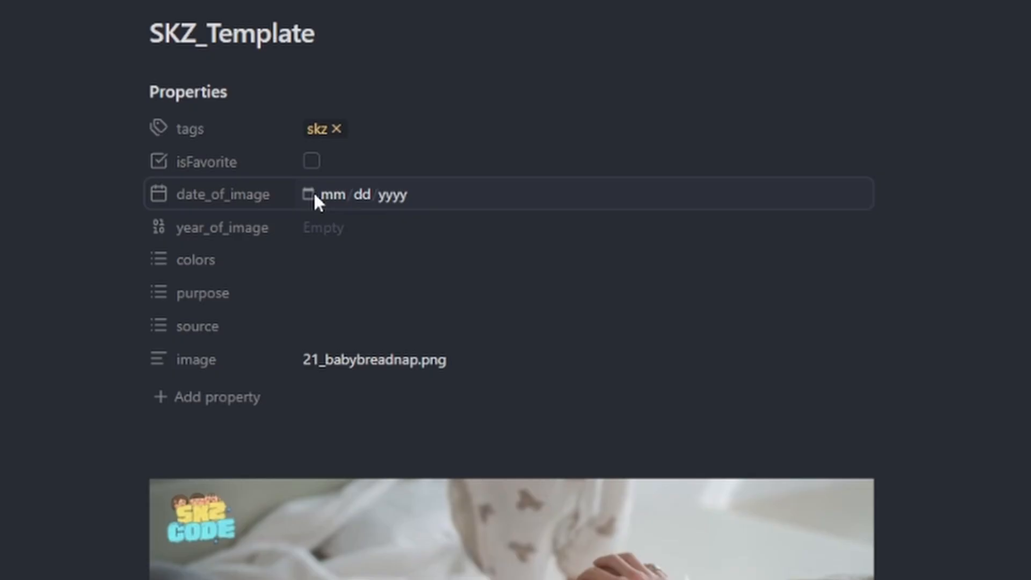
click(948, 486)
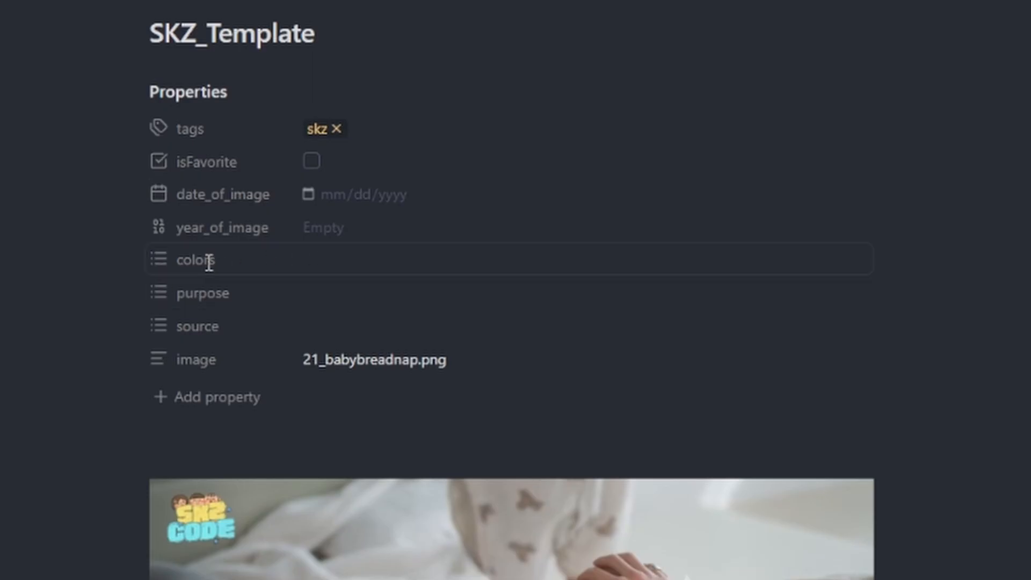
click(342, 259)
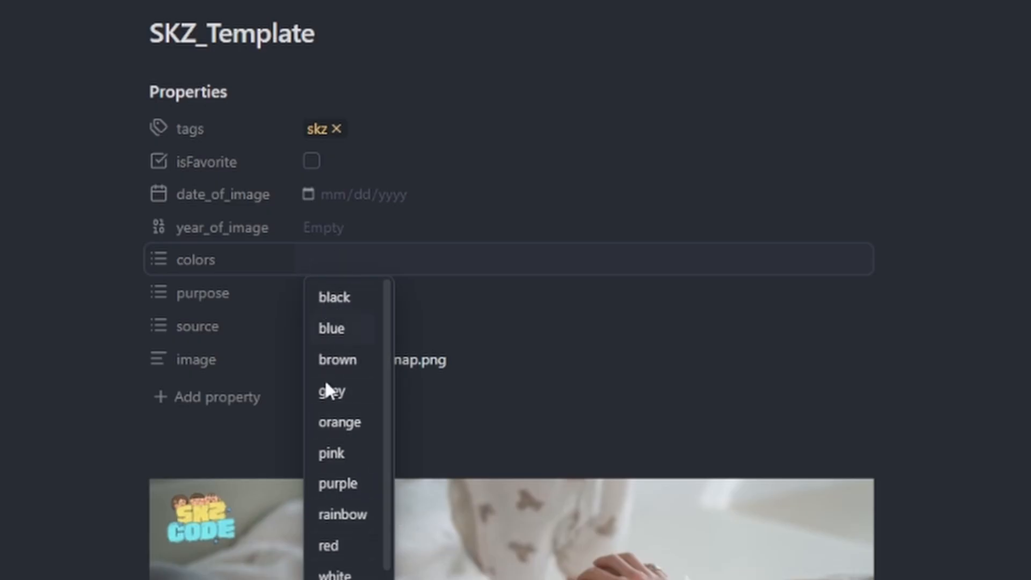
click(936, 482)
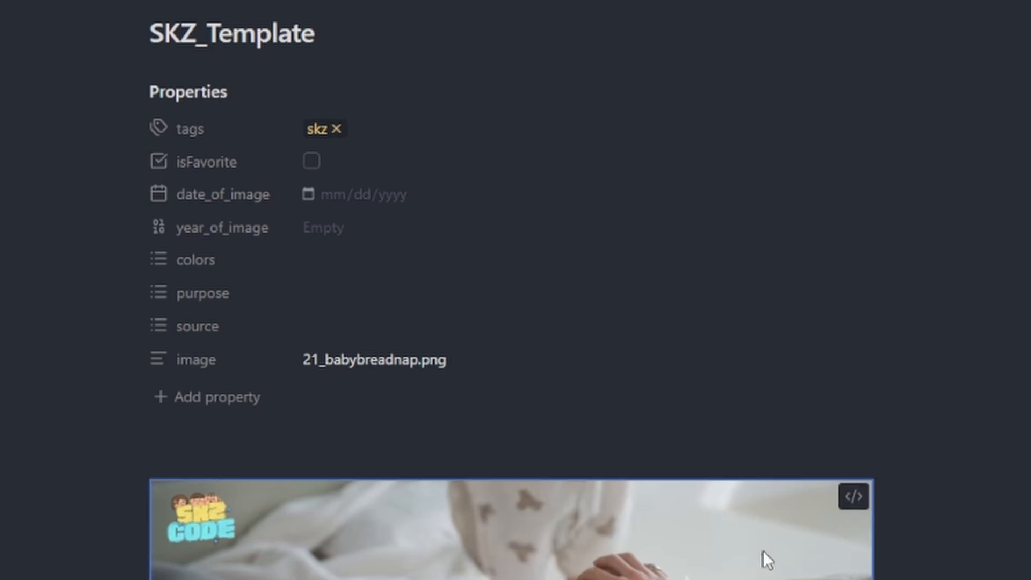
- Show the embed link behind the image in the template body, and return to the rendered image
click(861, 488)
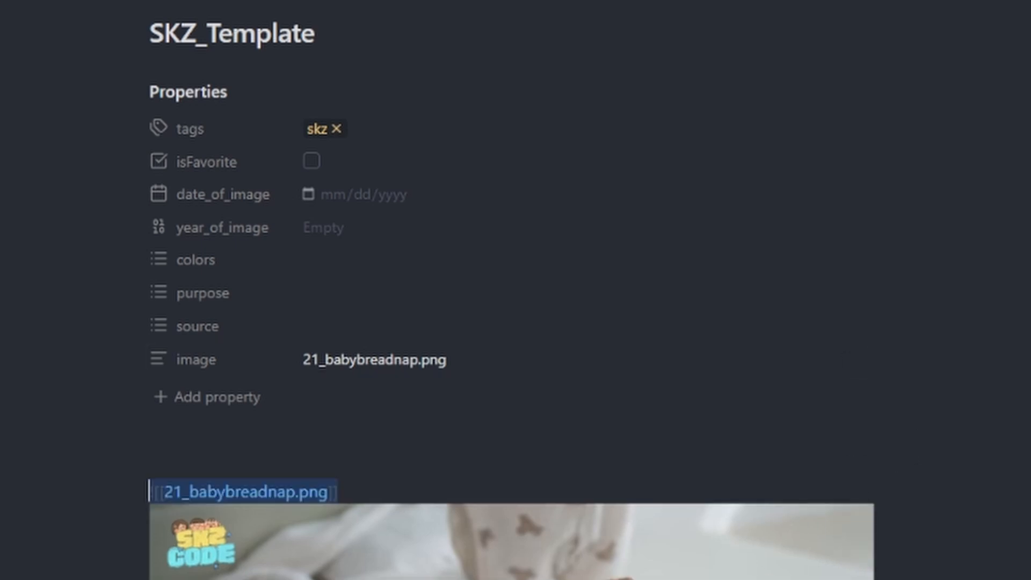
click(478, 476)
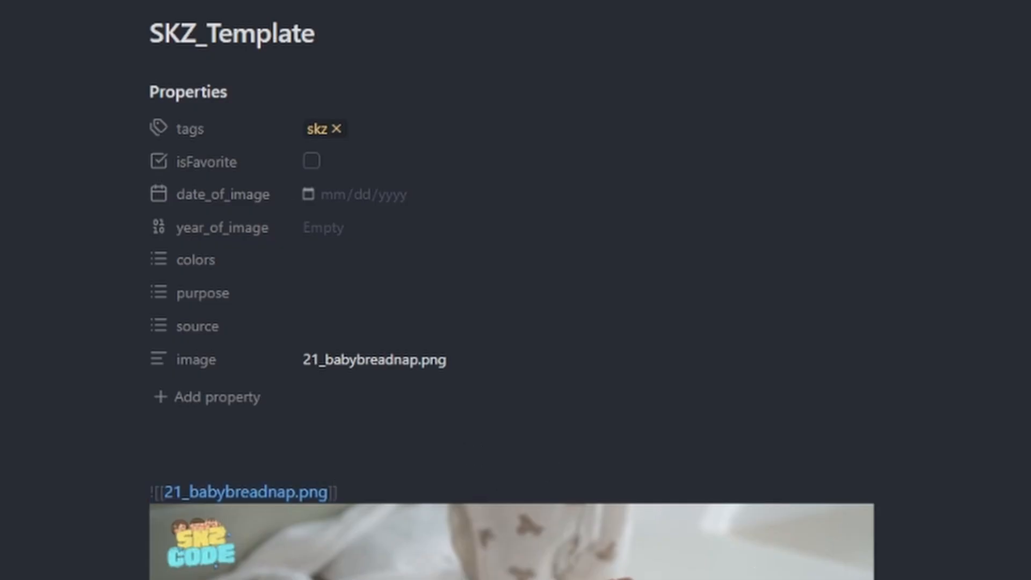
key(Down)
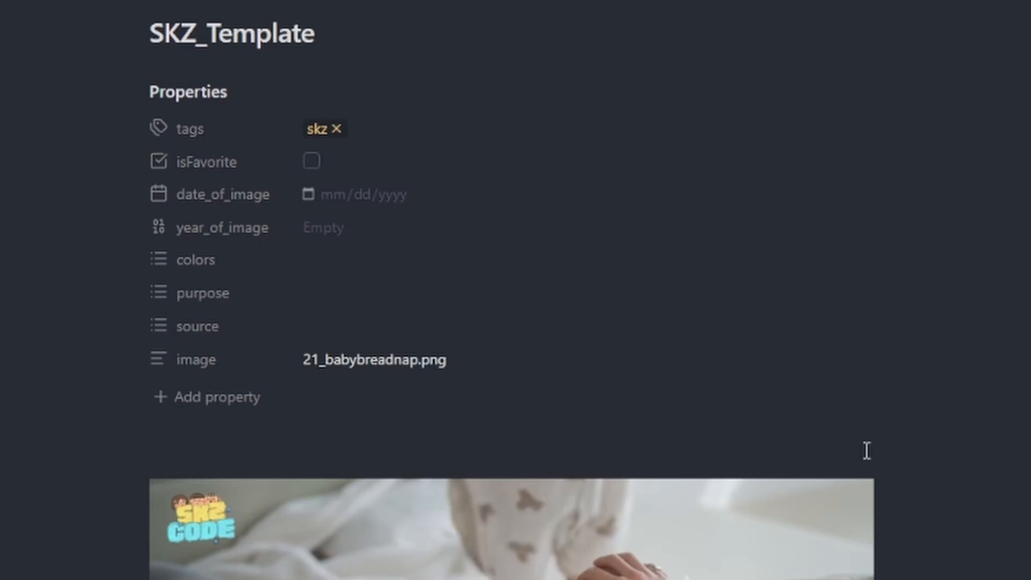
- Edit the image embed in the template body and delete the file name 21_babybreadnap.png, leaving empty embed brackets
mouse_move(740, 555)
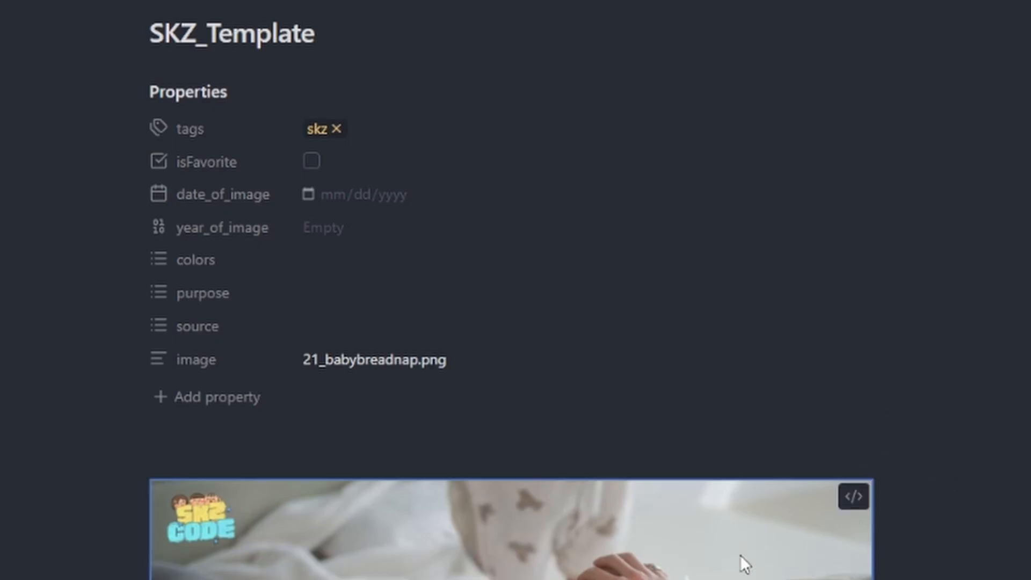
click(853, 496)
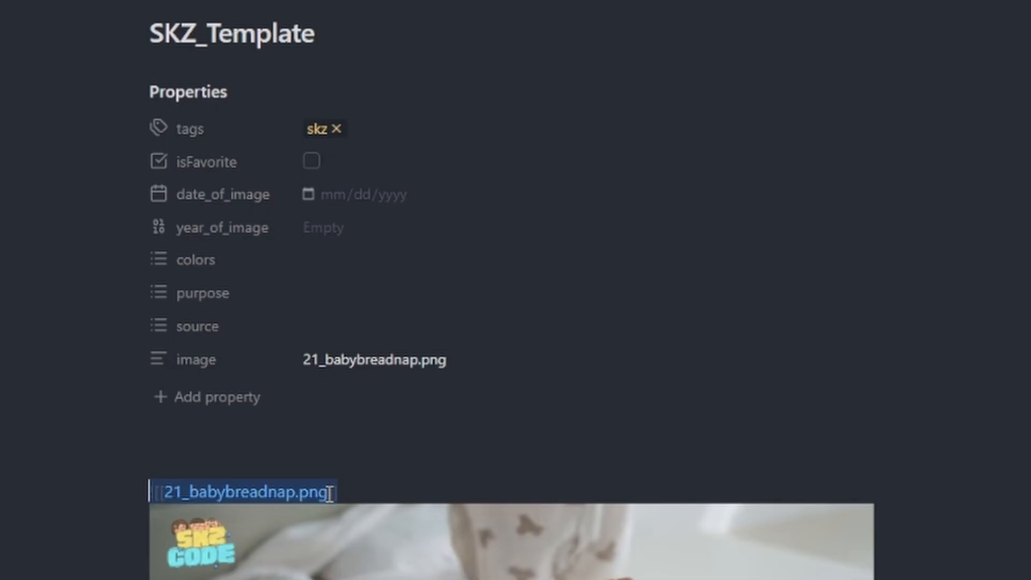
drag(330, 493, 184, 488)
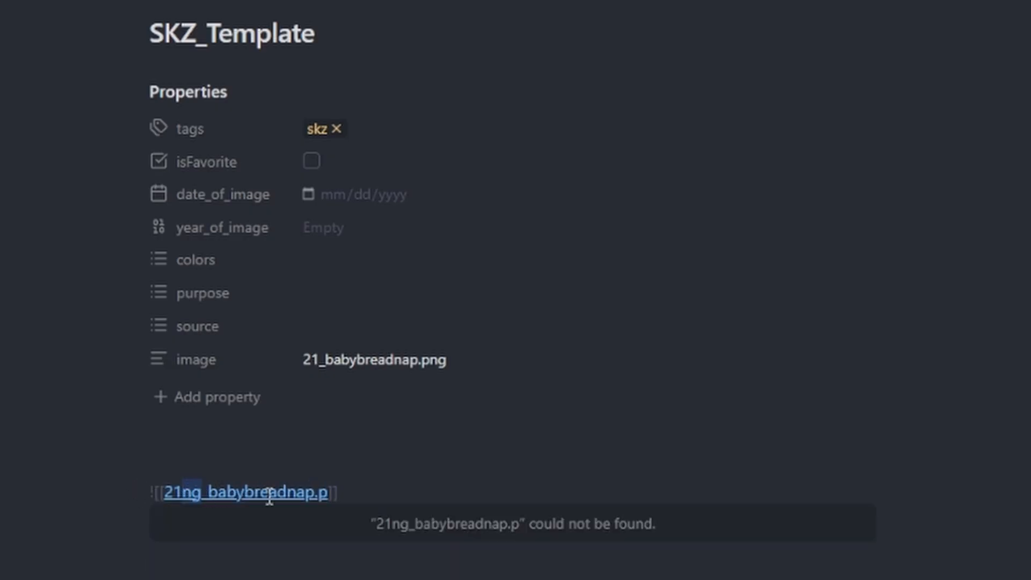
key(ctrl+z)
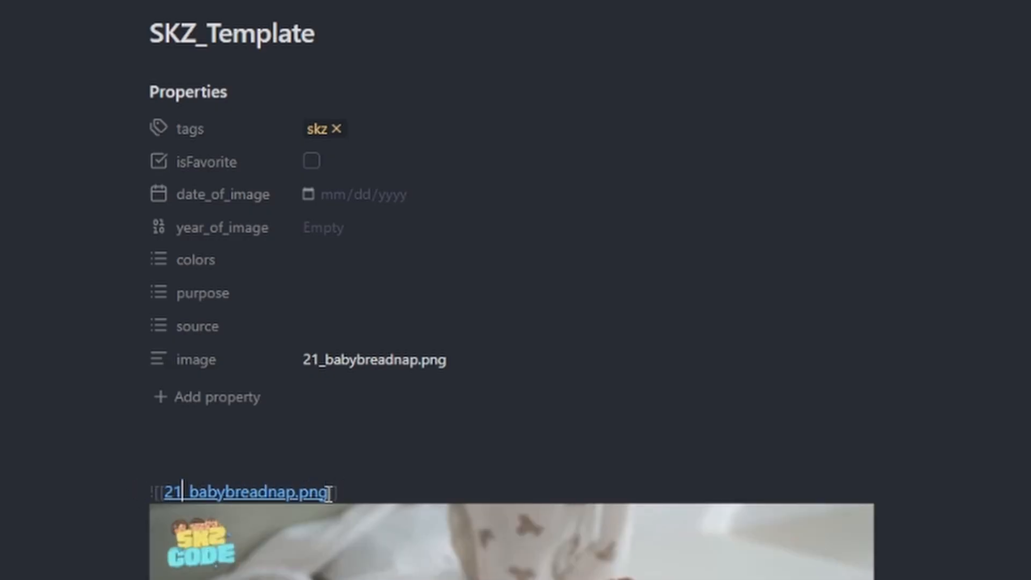
click(329, 491)
key(BackSpace)
key(BackSpace)
key(BackSpace)
key(BackSpace)
key(BackSpace)
key(BackSpace)
key(BackSpace)
key(BackSpace)
key(BackSpace)
key(BackSpace)
key(BackSpace)
key(BackSpace)
key(BackSpace)
key(BackSpace)
key(BackSpace)
key(BackSpace)
key(BackSpace)
key(BackSpace)
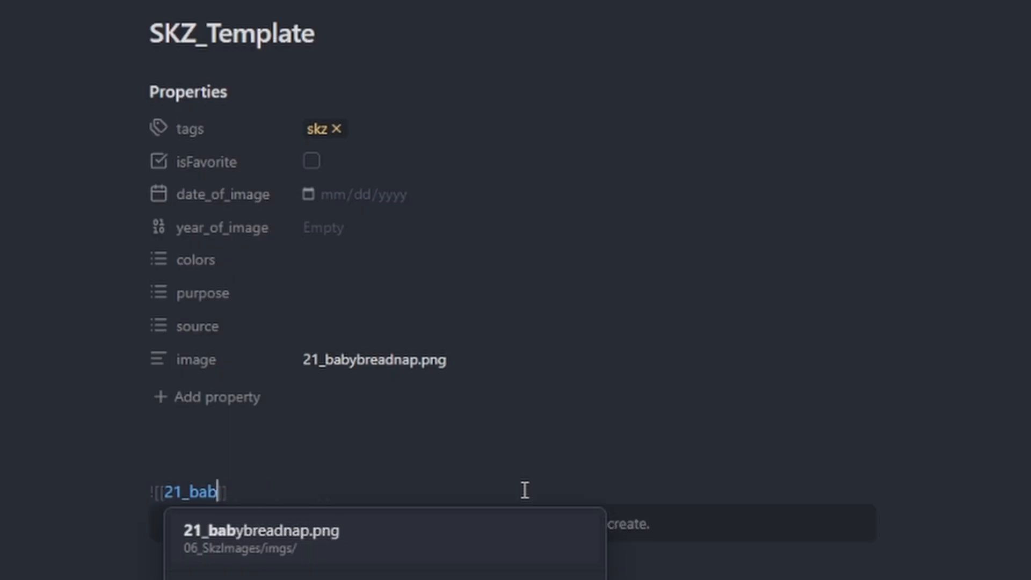
key(BackSpace)
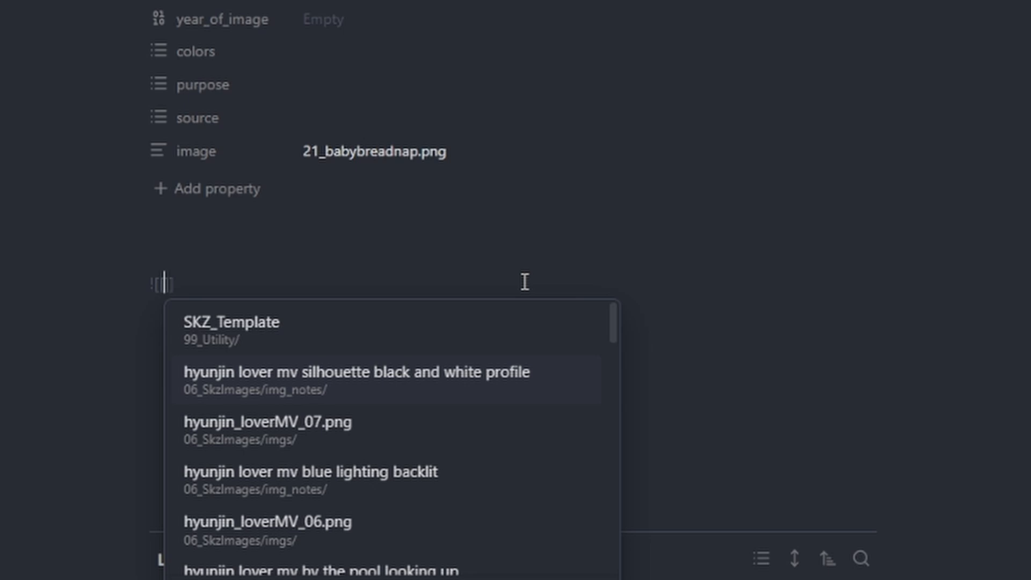
- Enter 21_babybreadnap.png as the embedded image's file name in the template body
text(21_babybreadnap.pn)
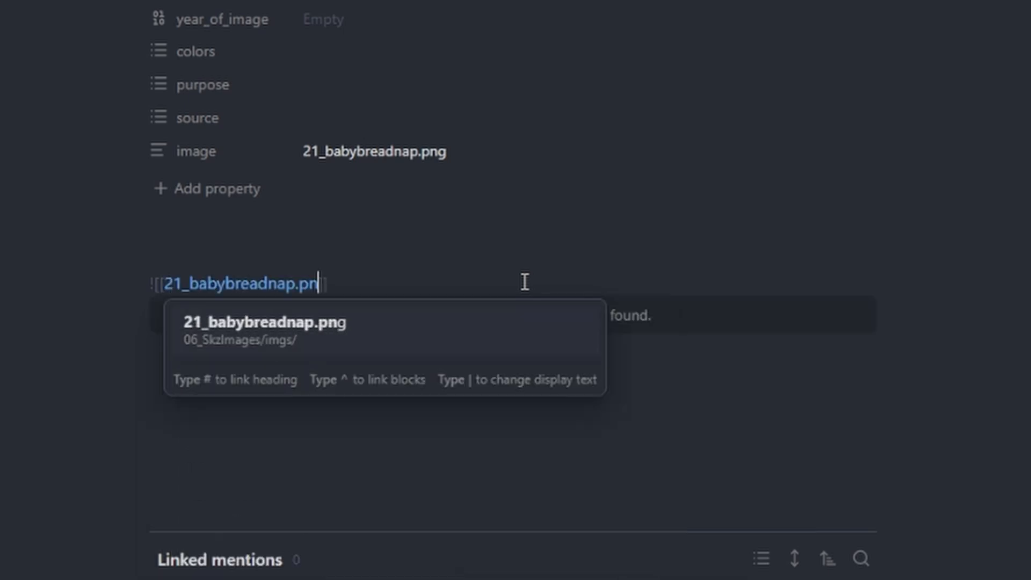
text(g)
click(445, 248)
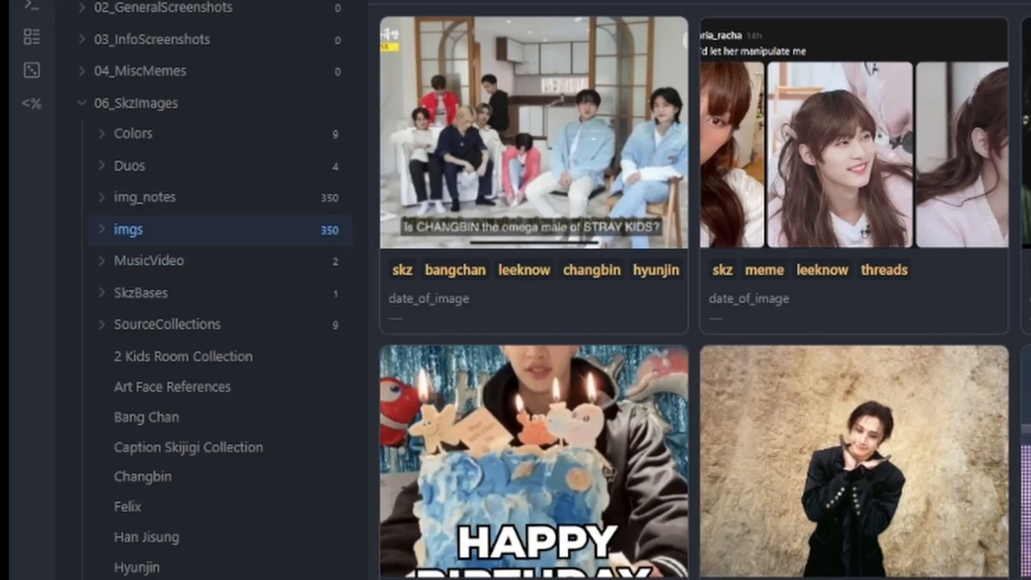
- Create a new note in the img_notes folder and embed hyunjin_loverMV_07.png in its body
right_click(148, 199)
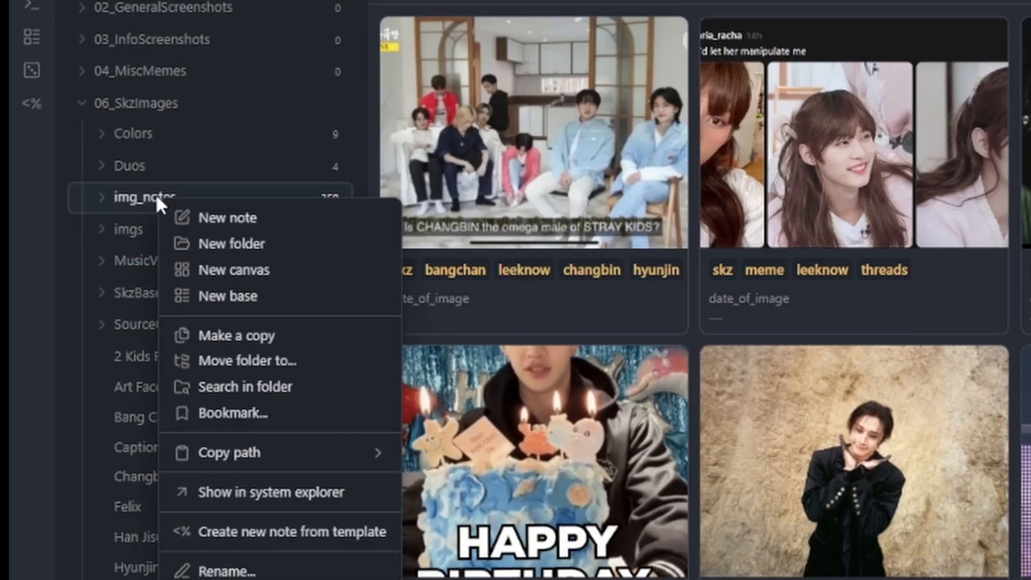
click(237, 217)
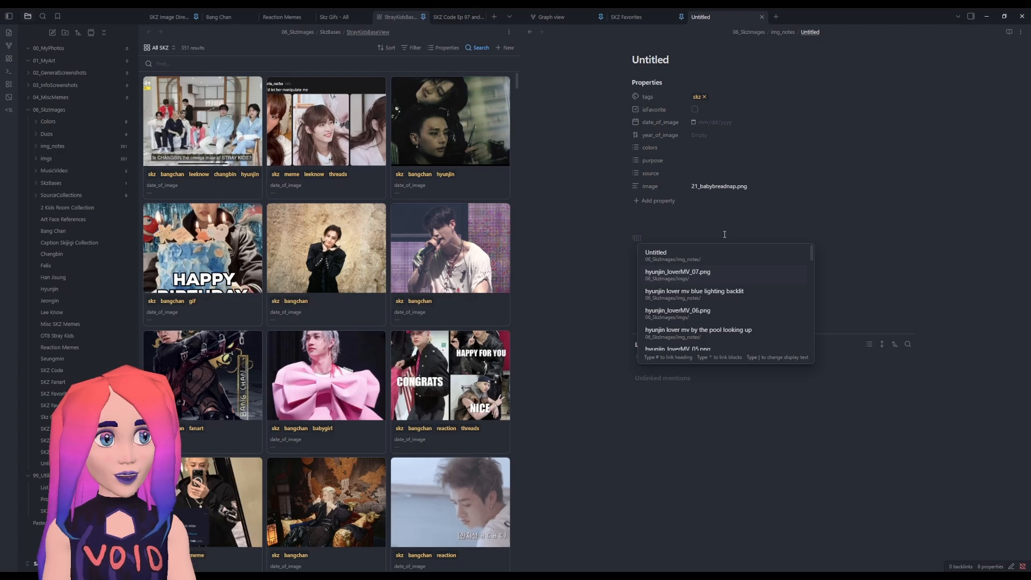
key(Return)
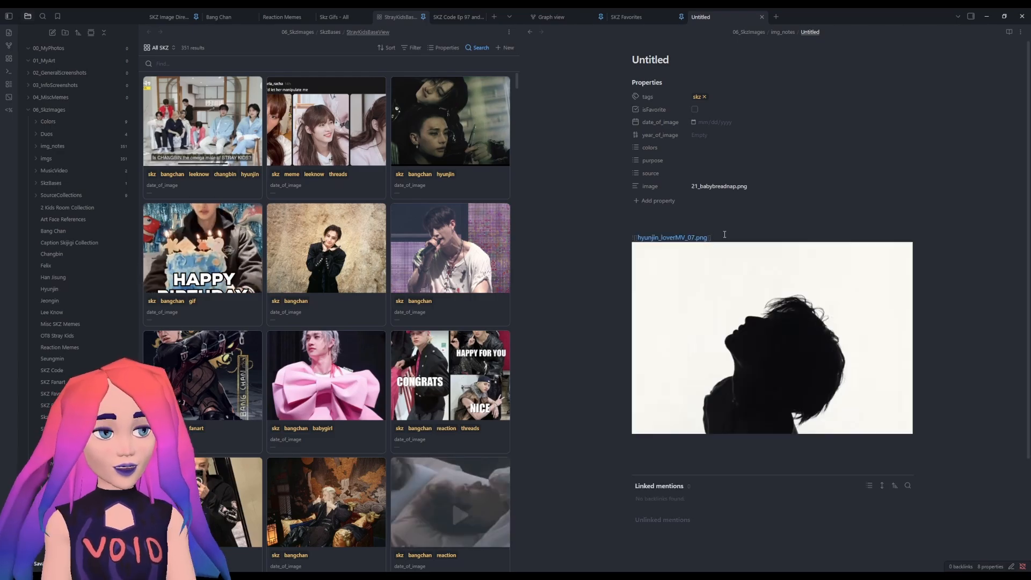
click(763, 207)
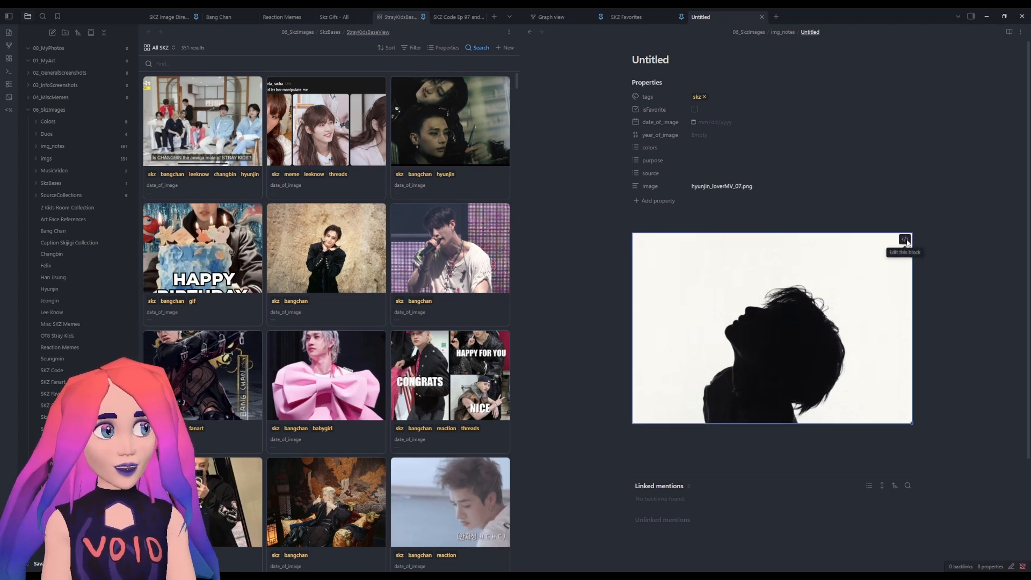
click(905, 240)
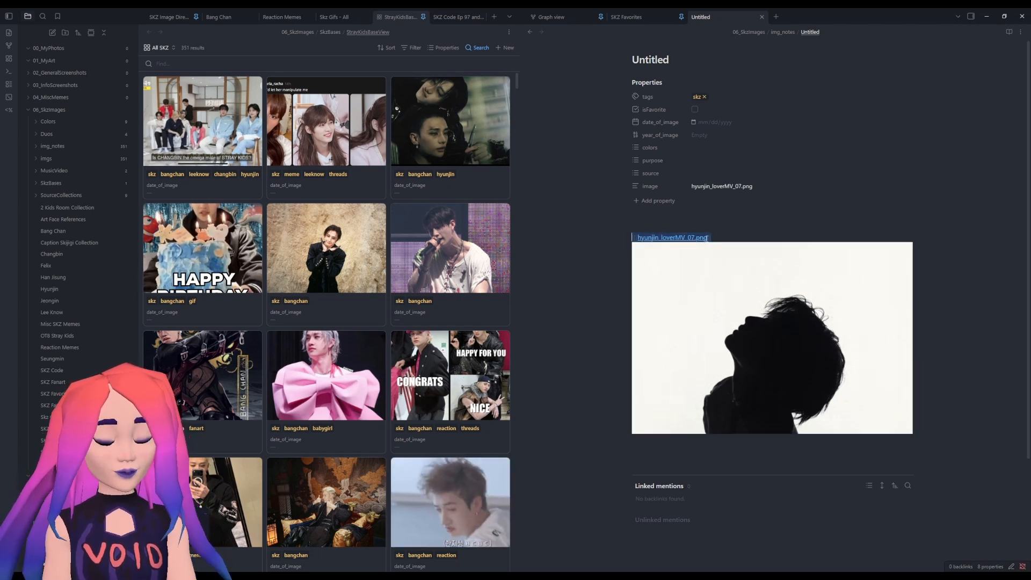
click(773, 225)
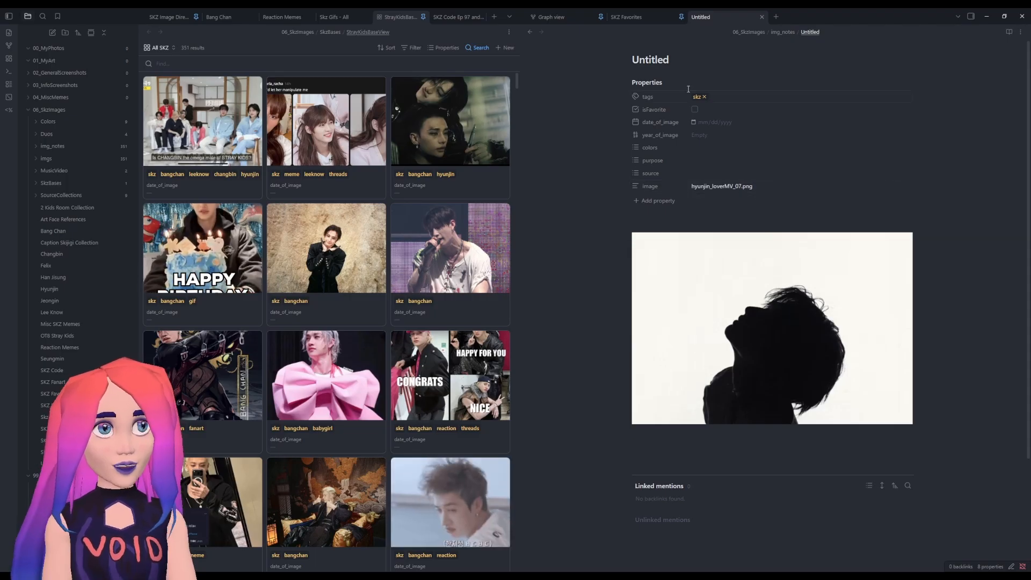
- Rename the new note as "hyunjin lover mv silhouette black and white profile"
key(ctrl+a)
text(h)
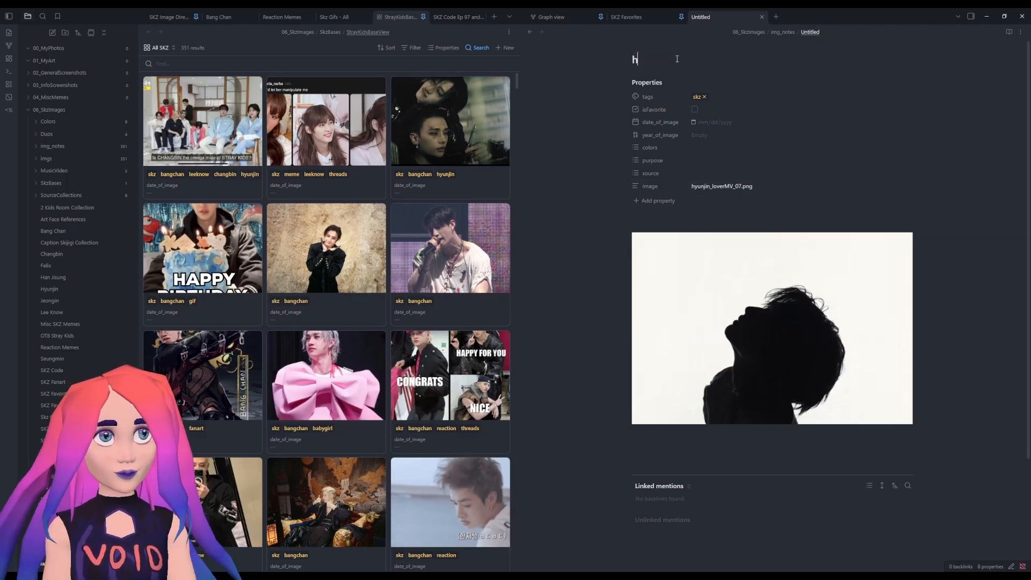
text(yunjin)
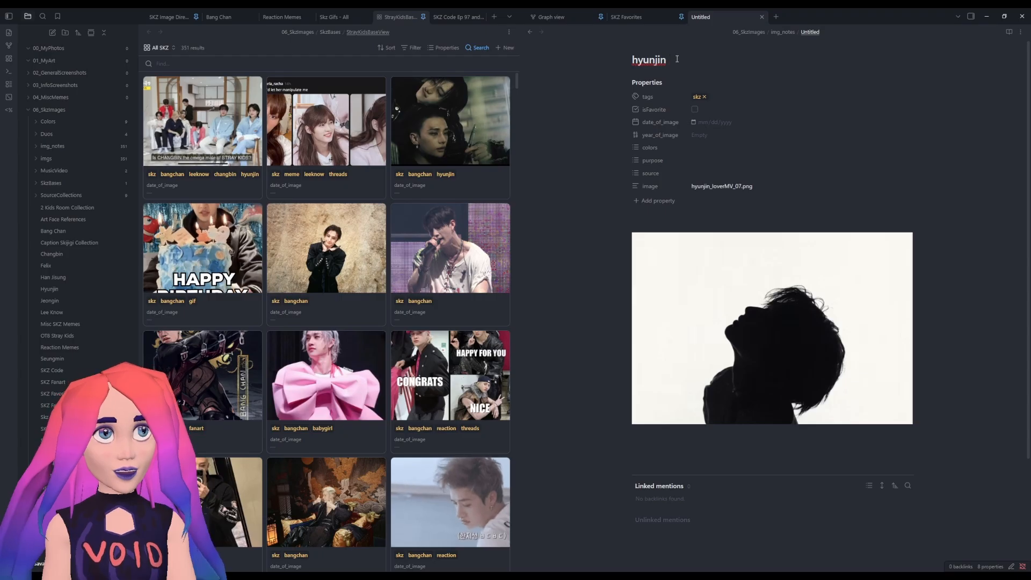
text(lover mv silhouette black and white profile)
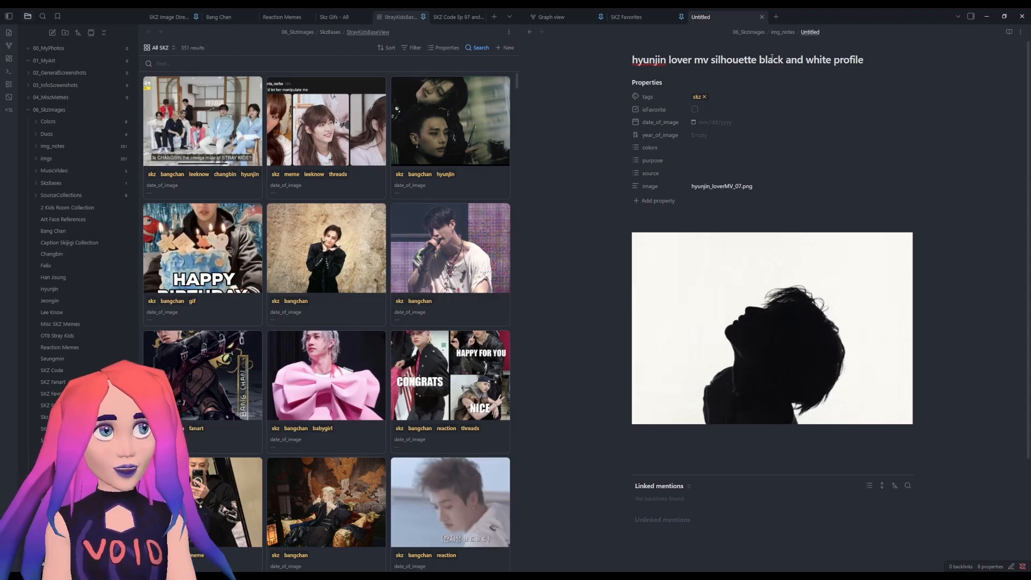
- Add the tag hyunjin to the note's tags property
click(733, 100)
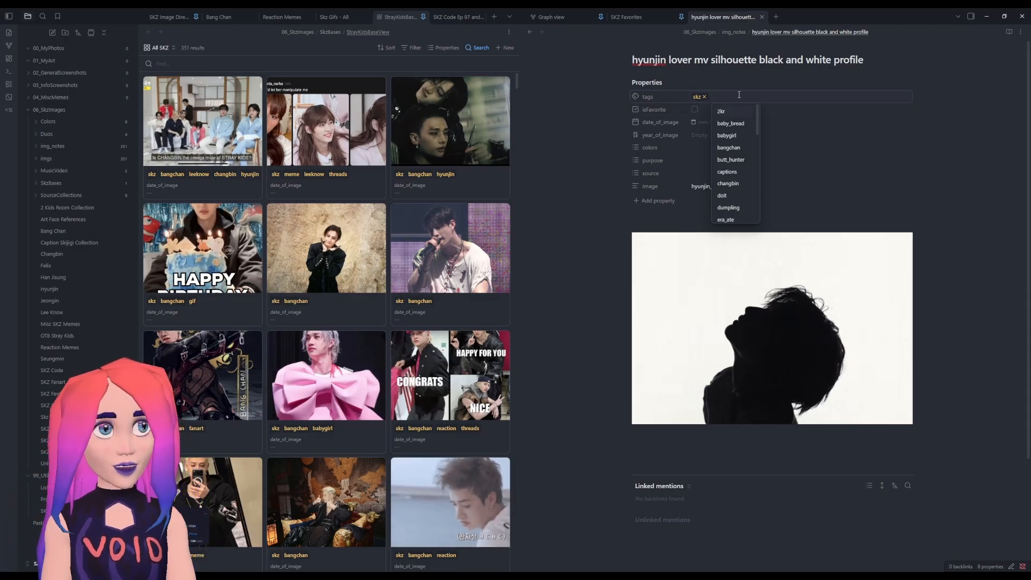
text(hyunjin)
key(Return)
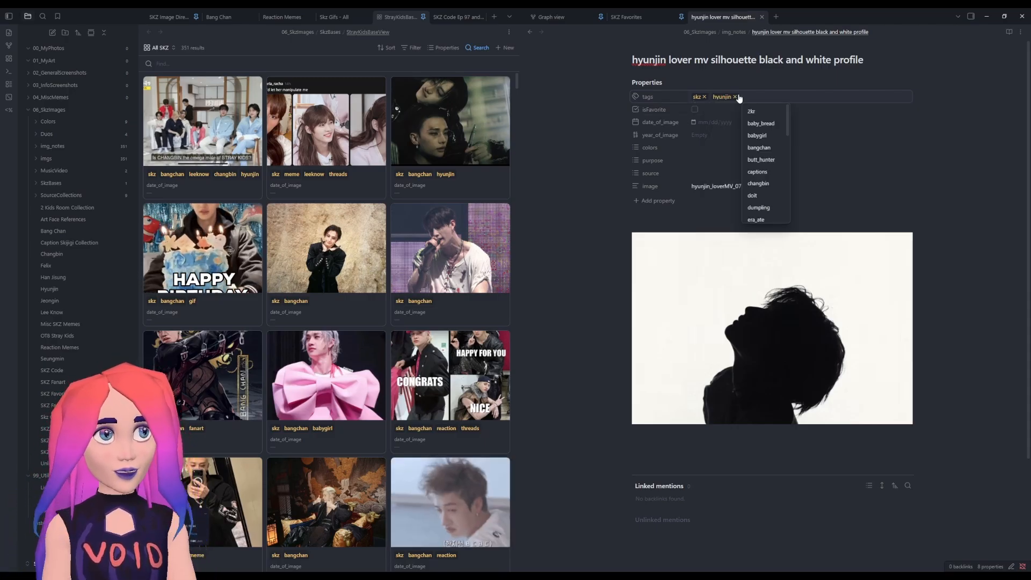
- Look through the existing tags suggested for the note's tags property without adding another one
scroll(759, 139, down, 2)
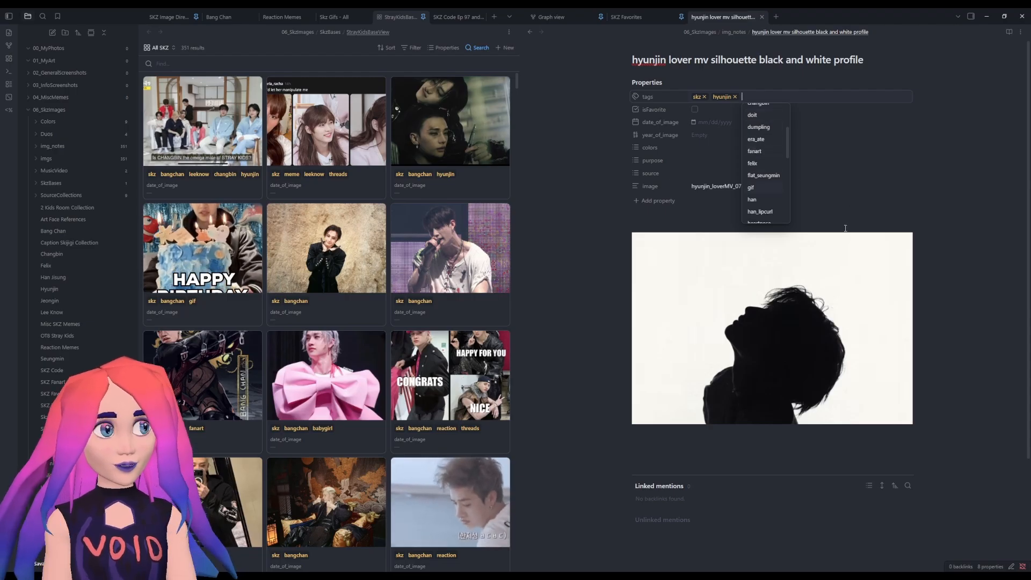
scroll(772, 177, down, 5)
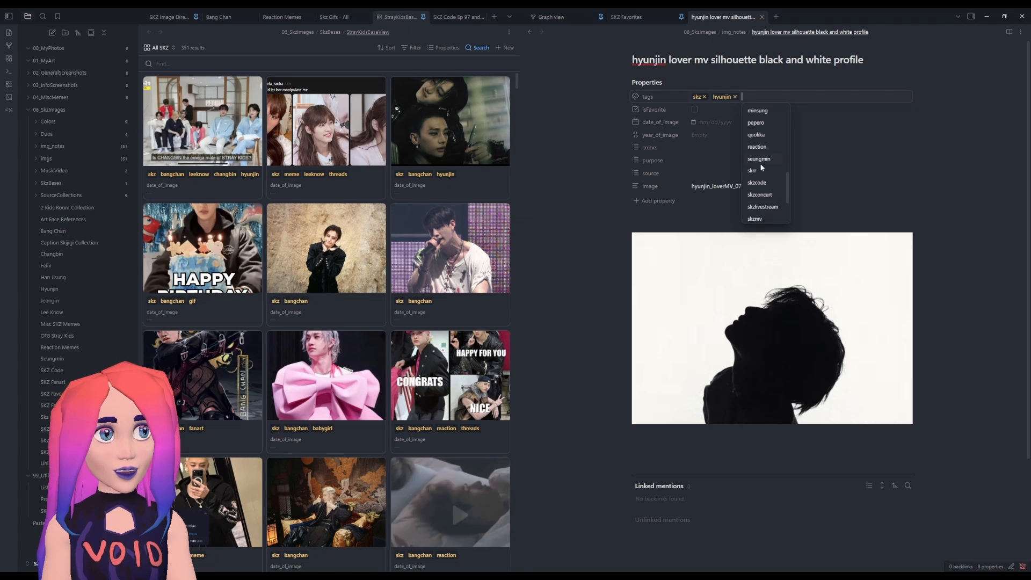
scroll(762, 185, down, 3)
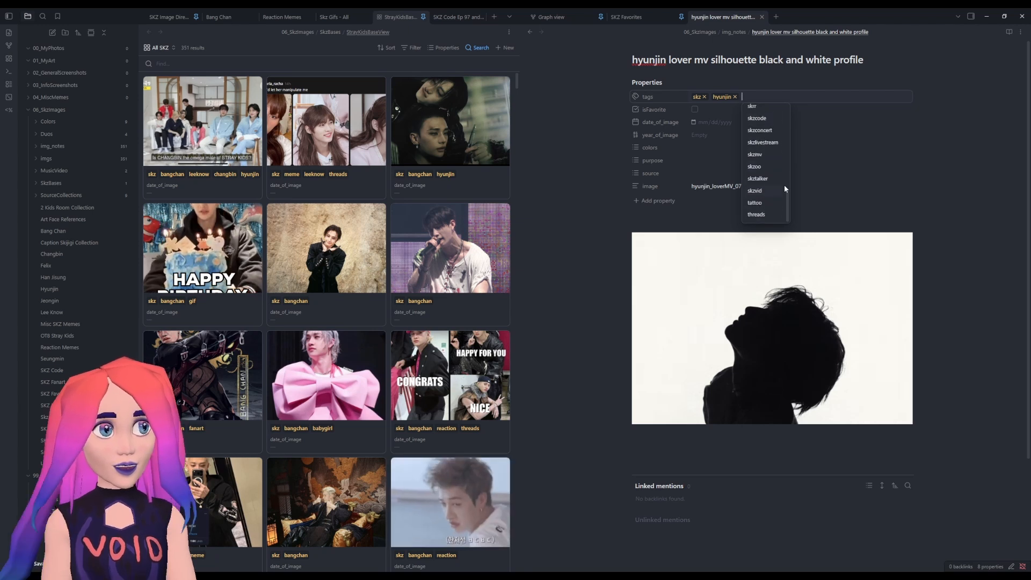
click(721, 224)
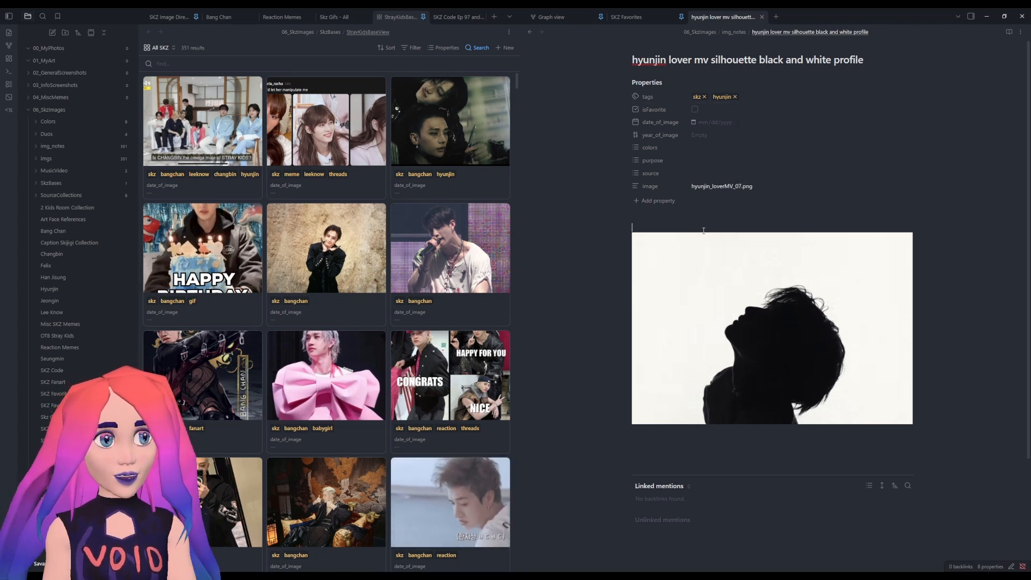
click(766, 96)
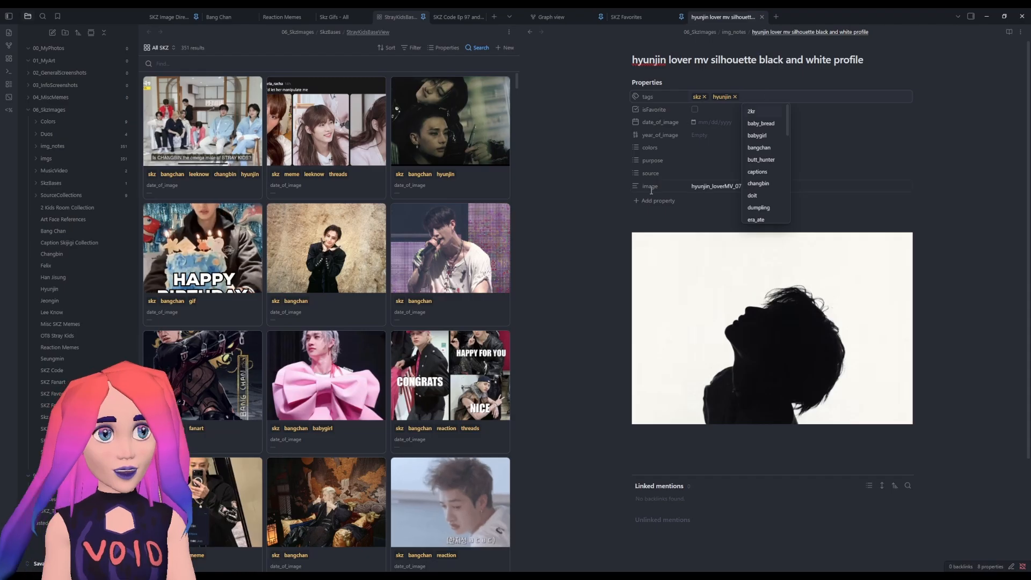
click(650, 226)
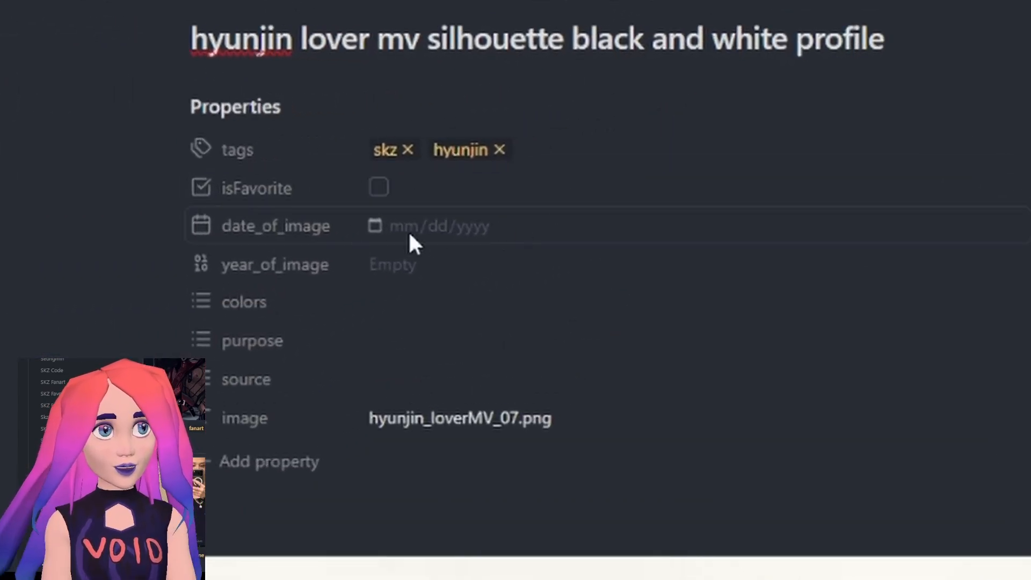
- Set the note's date_of_image to 03/20/2026 and its year_of_image to 2026
click(381, 223)
click(557, 277)
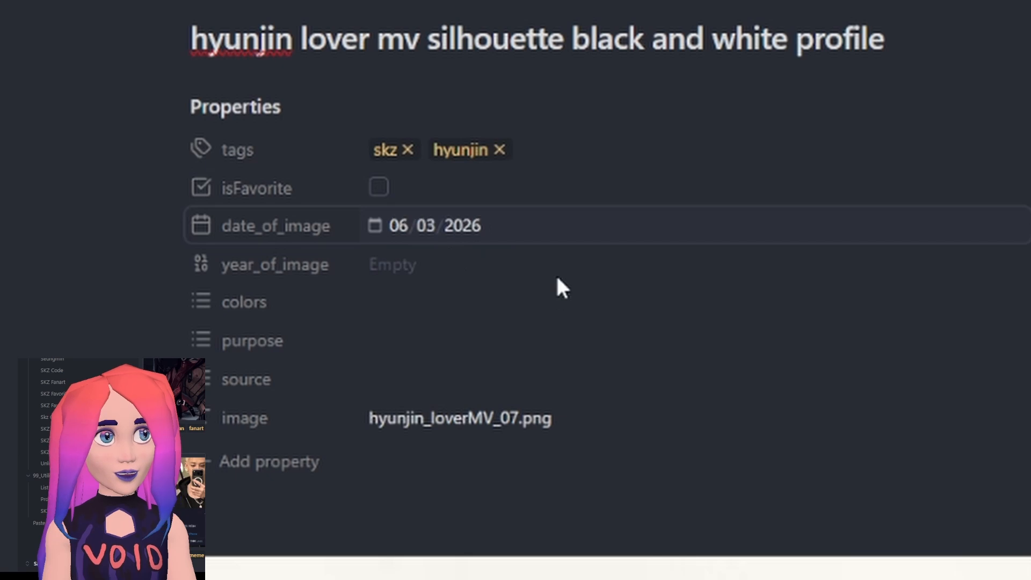
click(557, 277)
click(557, 277)
click(557, 277)
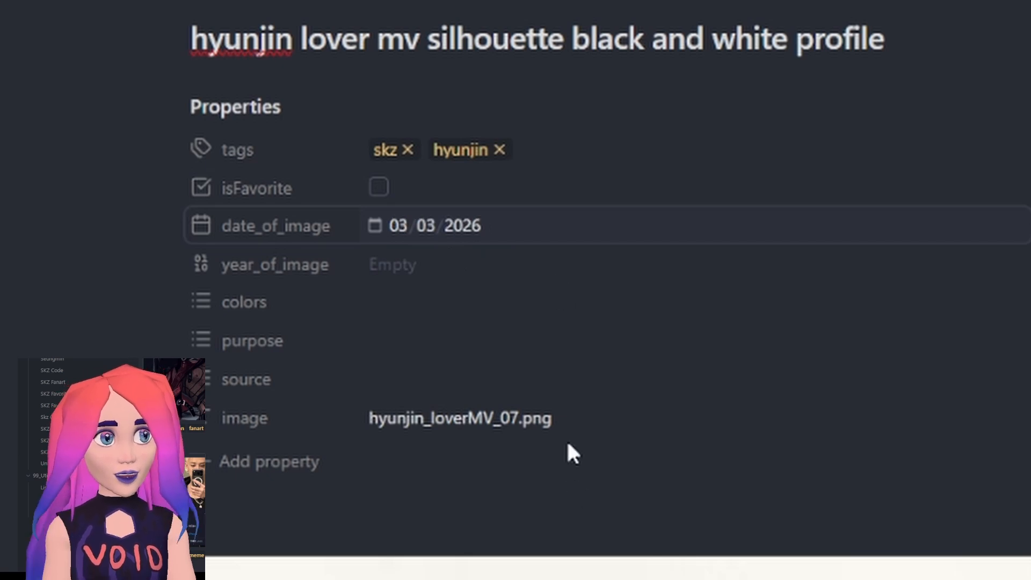
click(573, 425)
click(424, 277)
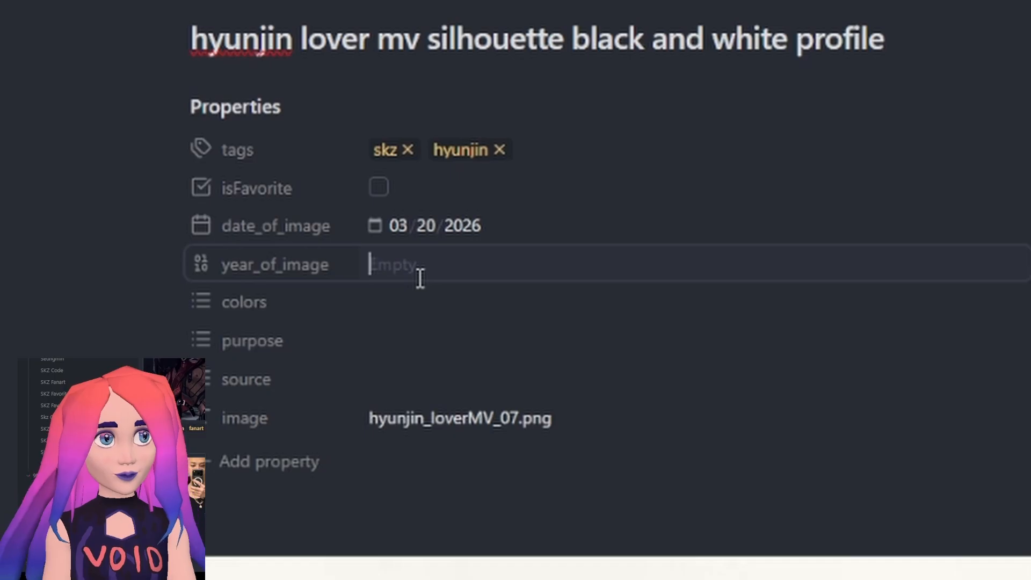
text(2026)
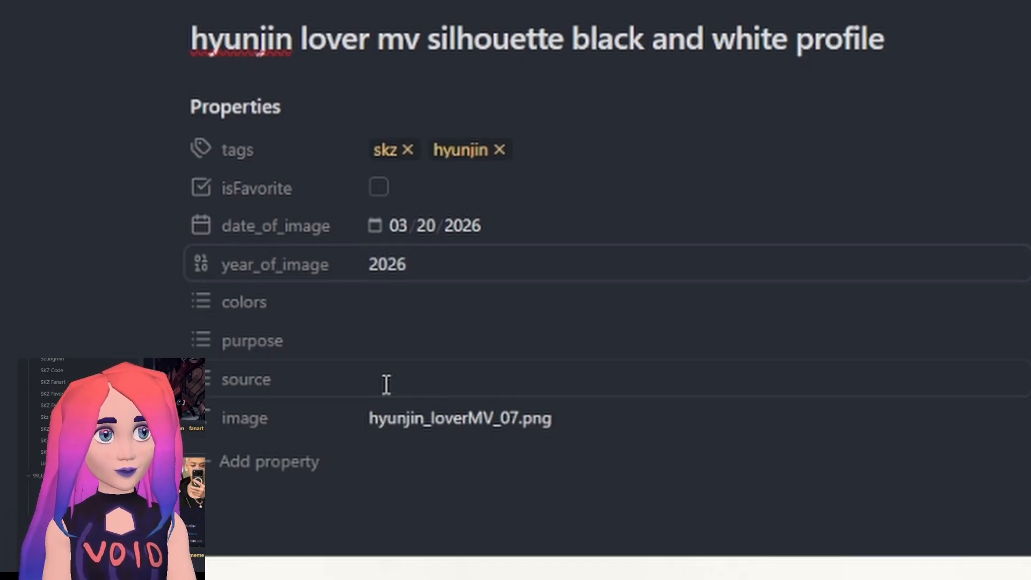
- Examine the suggested values for the note's colors property and leave it empty
click(392, 299)
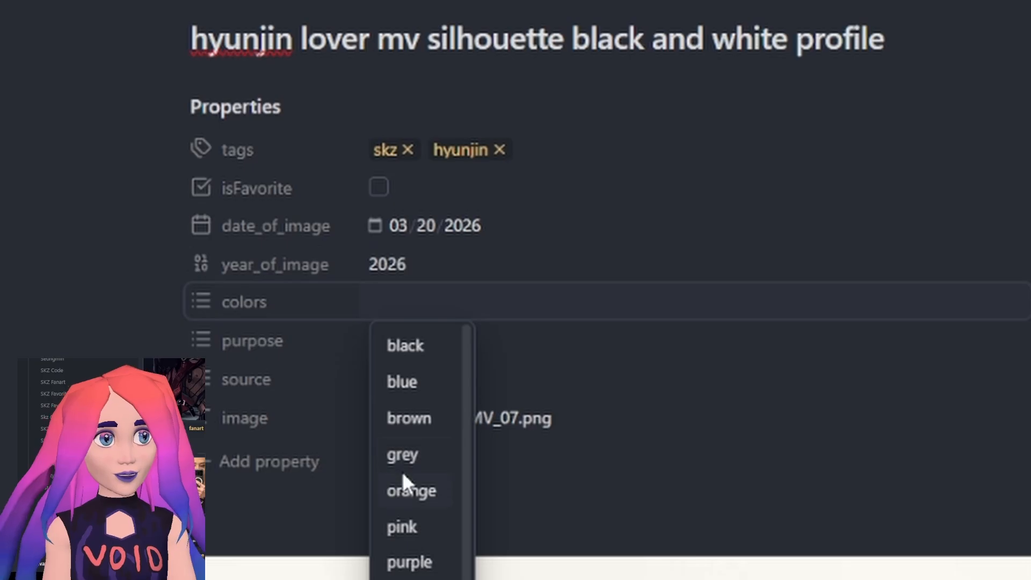
scroll(403, 475, down, 1)
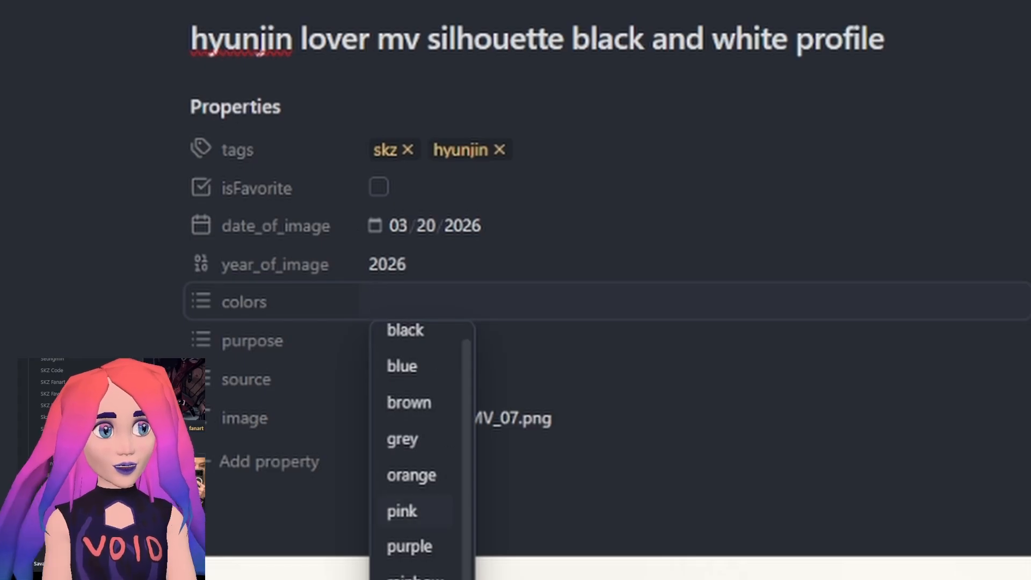
click(317, 547)
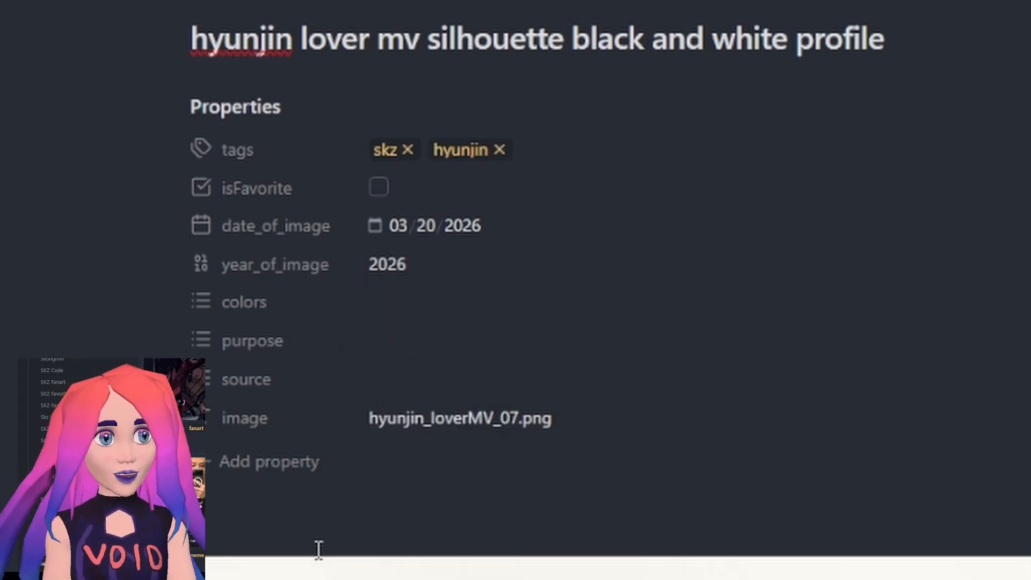
- Examine the suggested values for the note's purpose property and leave it empty
click(424, 339)
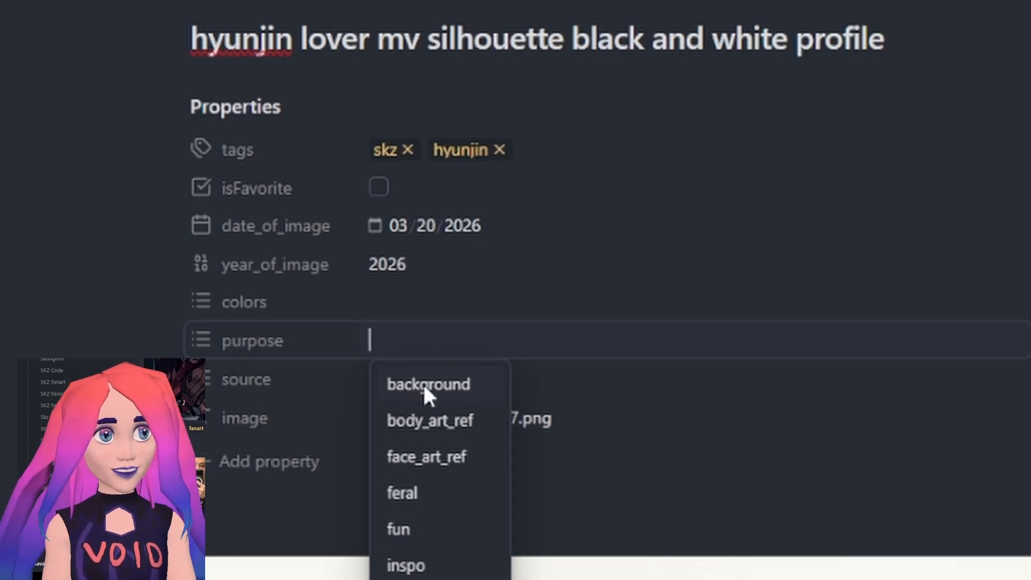
click(669, 535)
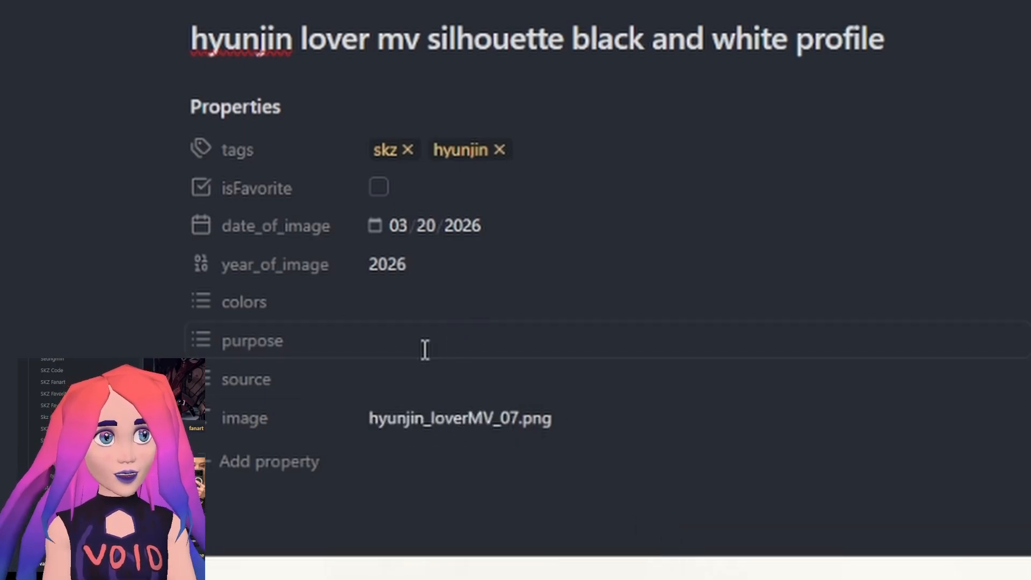
click(430, 339)
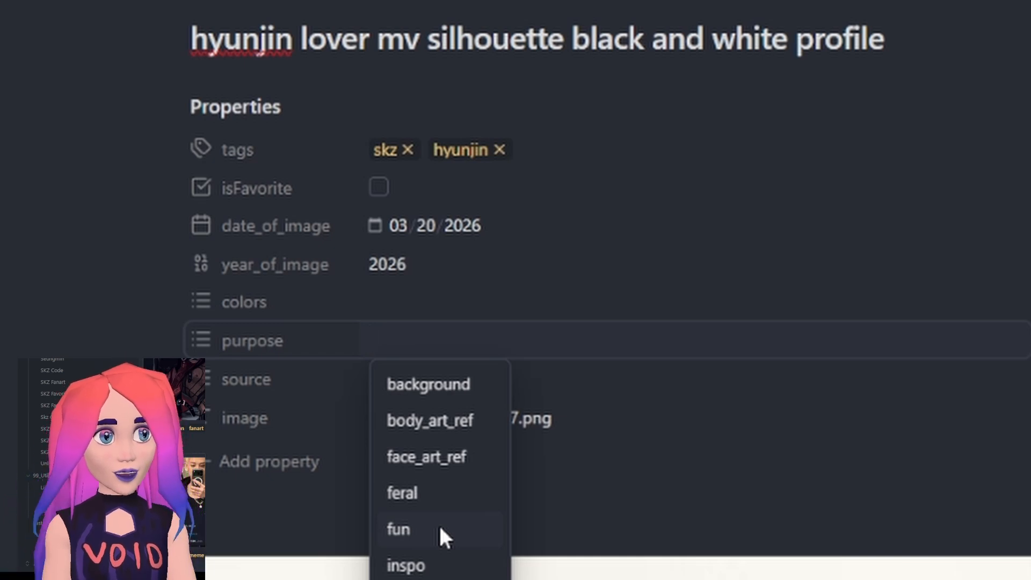
click(230, 539)
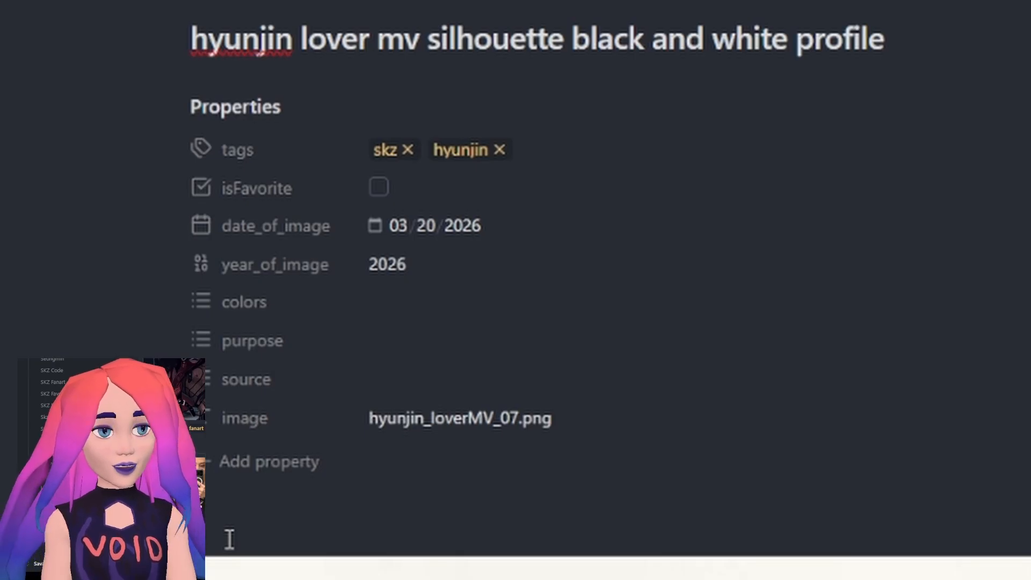
click(421, 339)
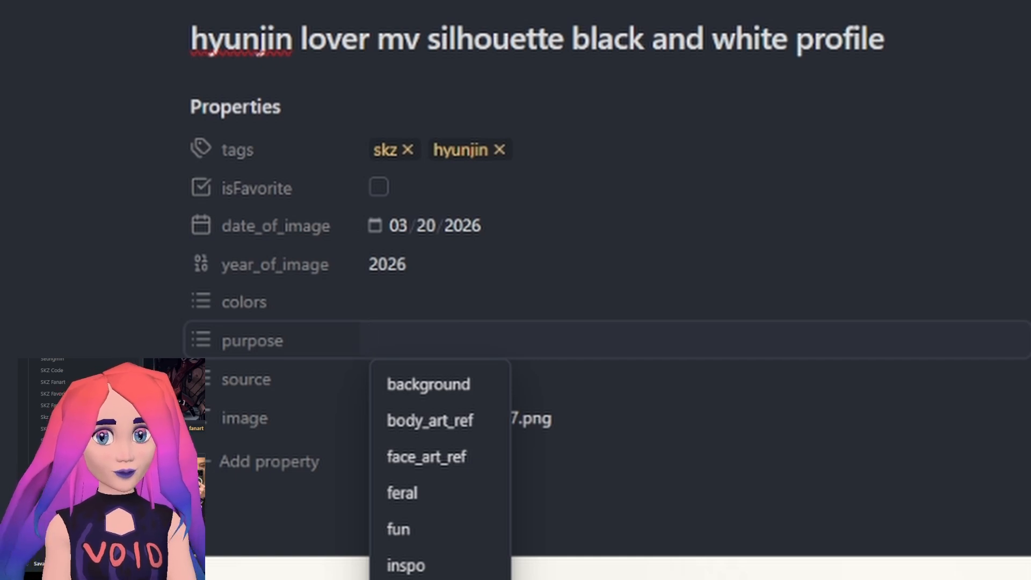
key(Escape)
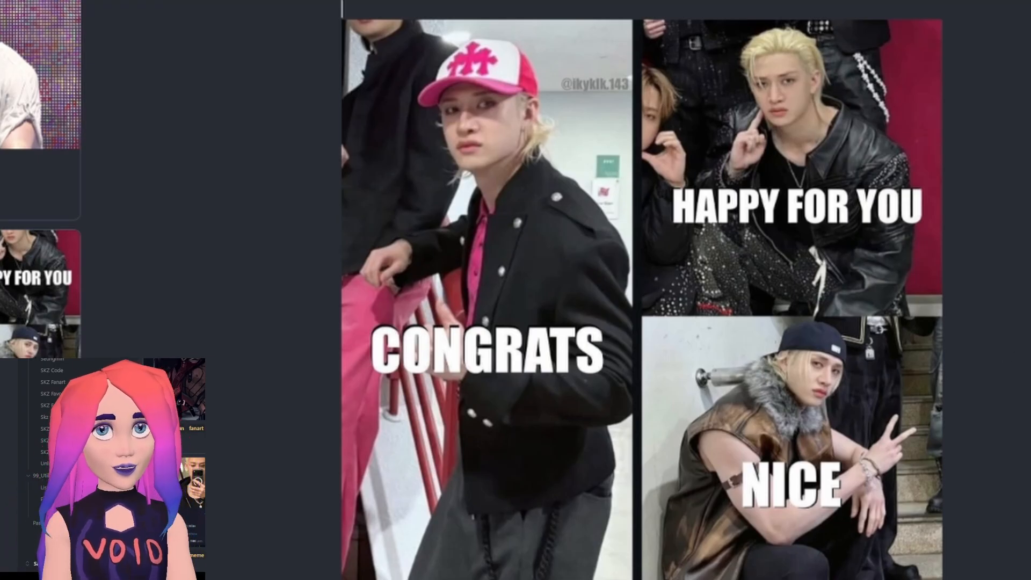
- Return to the hyunjin silhouette note and add skzmv as the value of its source property
click(558, 1)
click(510, 1)
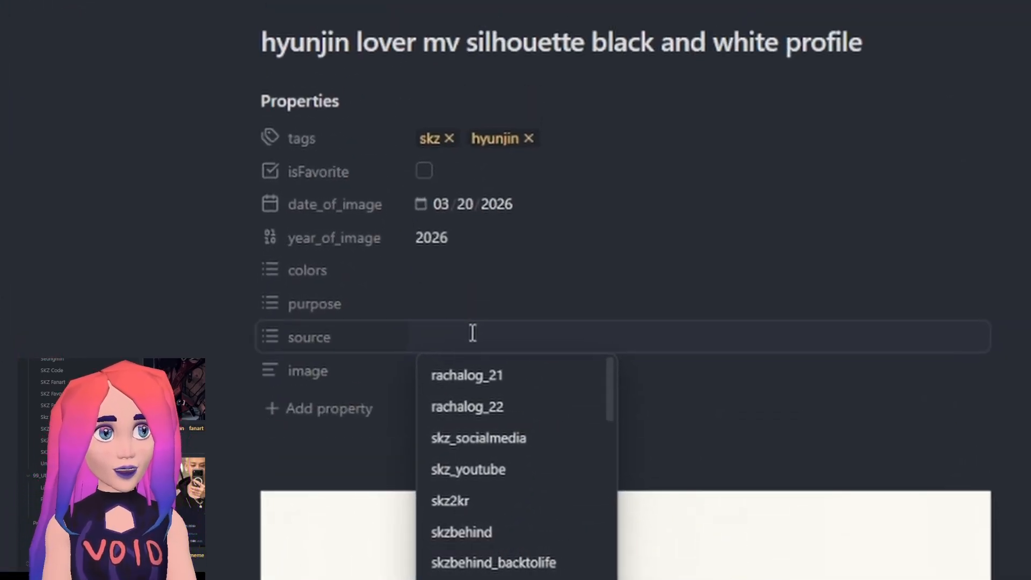
drag(613, 370, 586, 450)
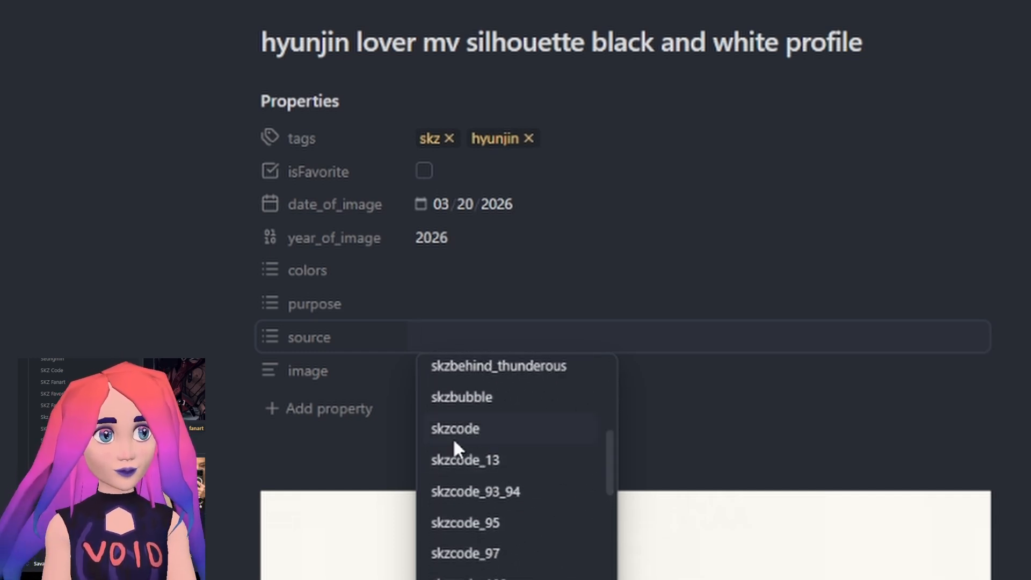
click(442, 337)
text(skzmv)
key(Return)
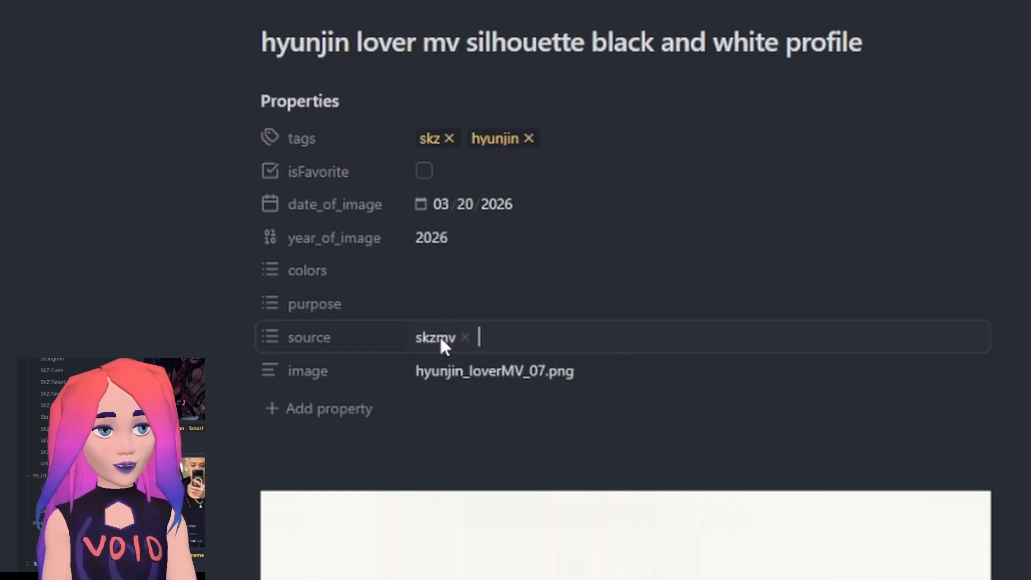
text(skzm)
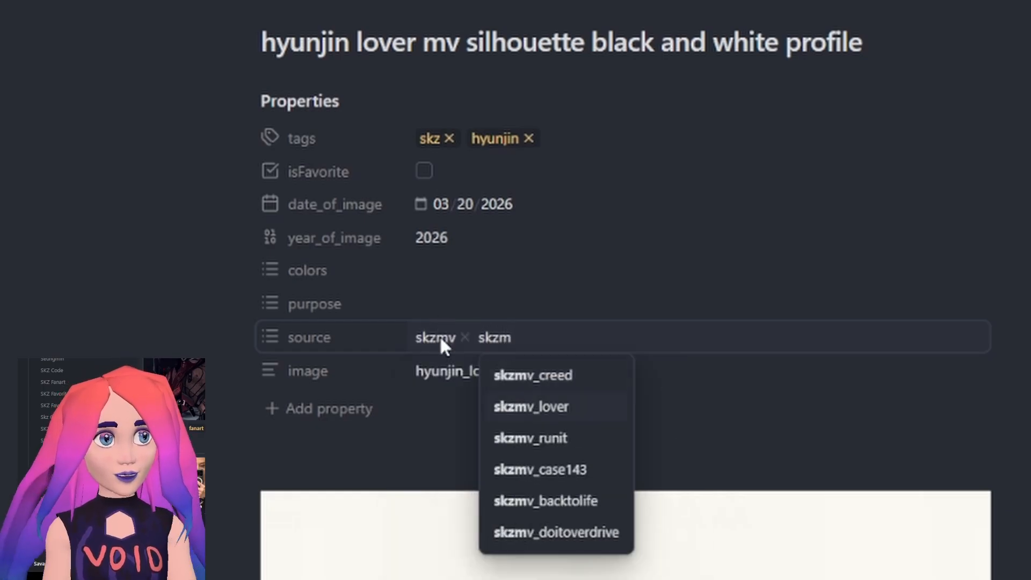
key(Return)
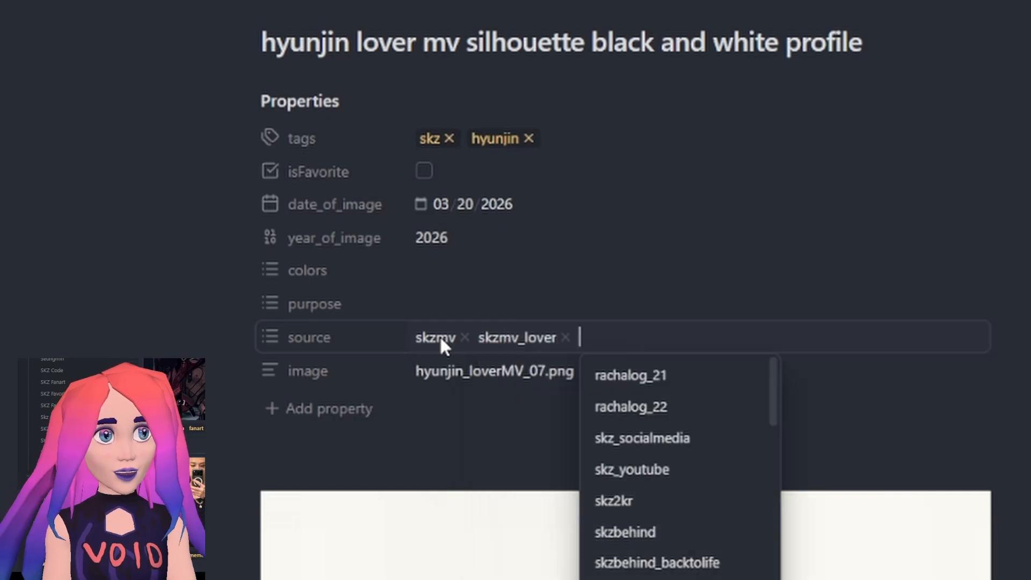
- Examine the contents of the imgs and img_notes folders inside 06_SkzImages and collapse both folders
click(419, 480)
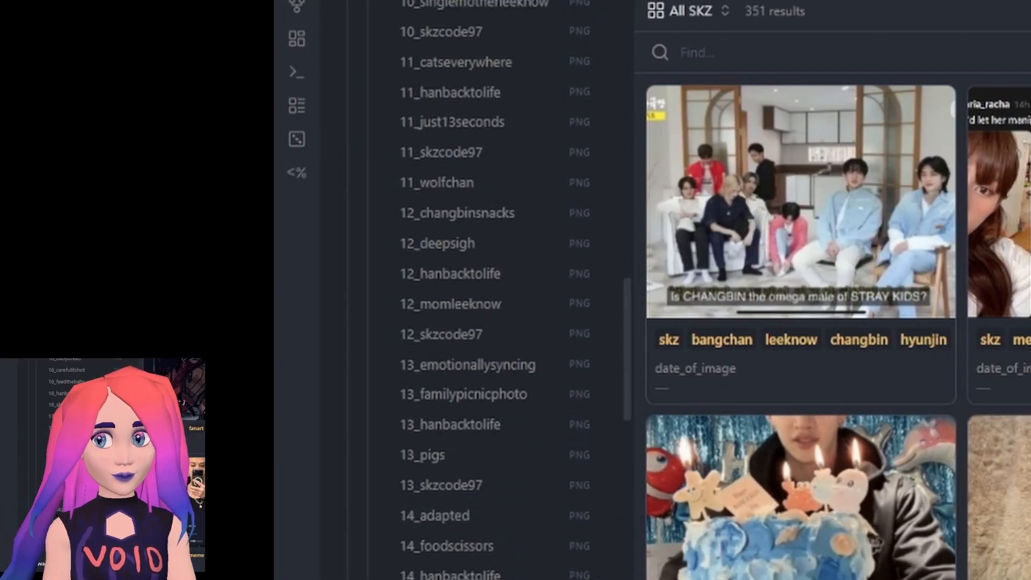
scroll(484, 290, up, 20)
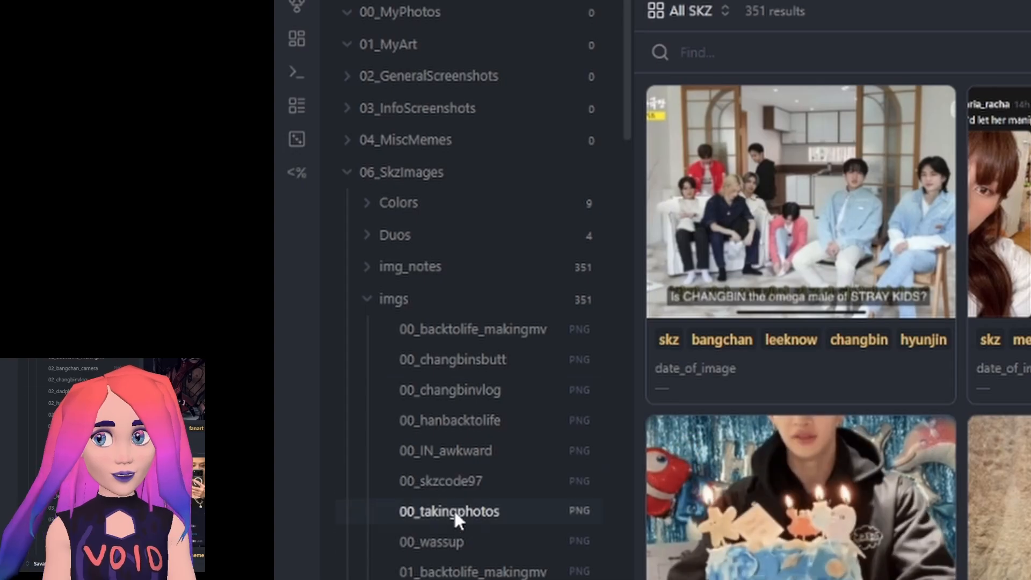
click(375, 300)
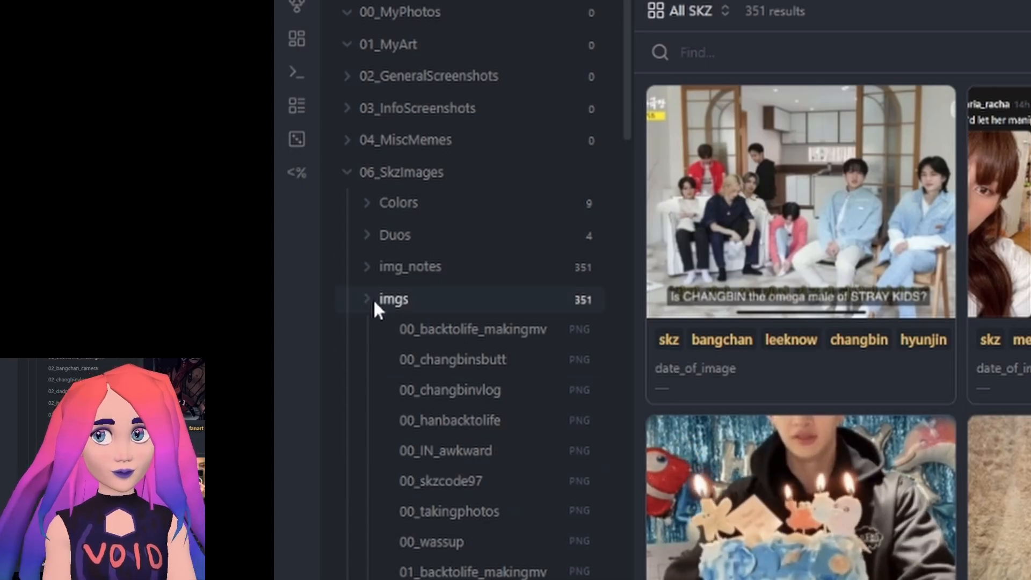
click(370, 272)
scroll(472, 290, down, 10)
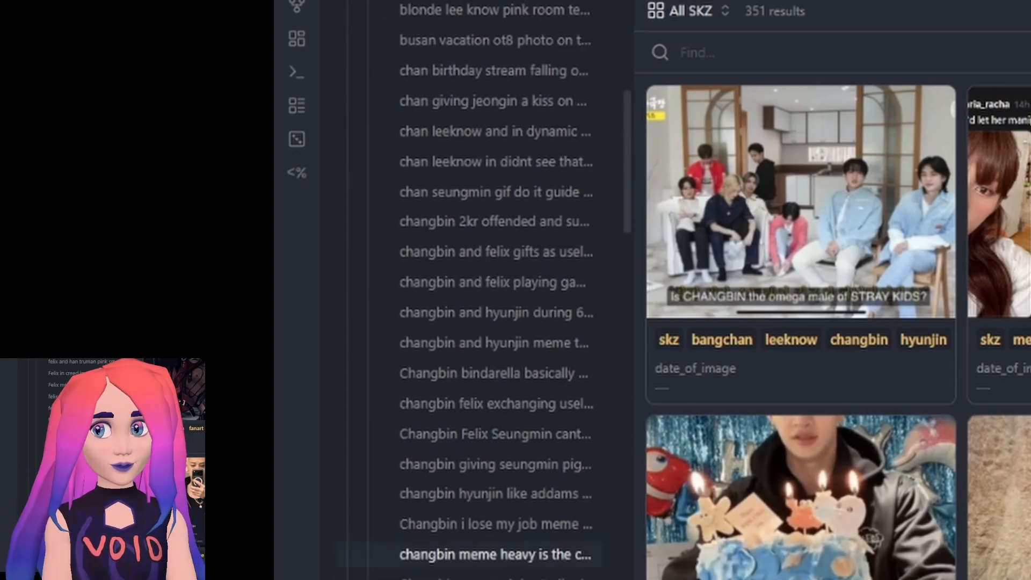
scroll(472, 290, up, 10)
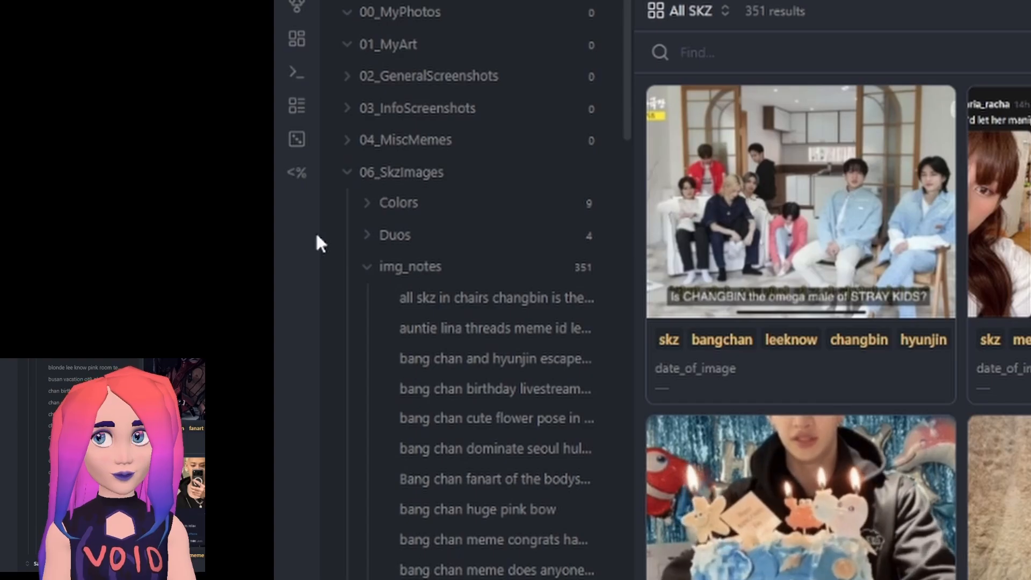
click(367, 268)
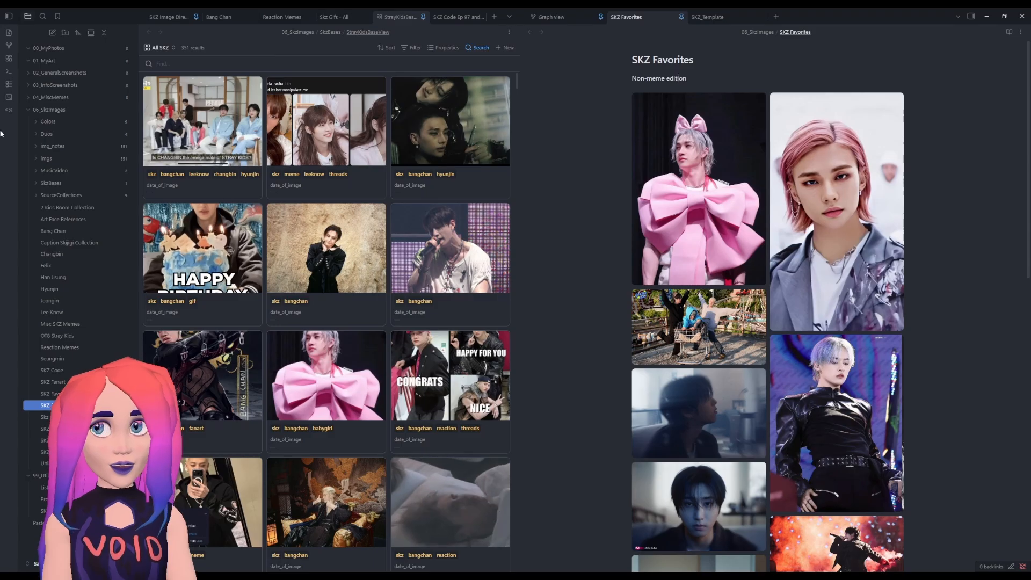
- Create a new base inside the SkzBases folder
click(34, 184)
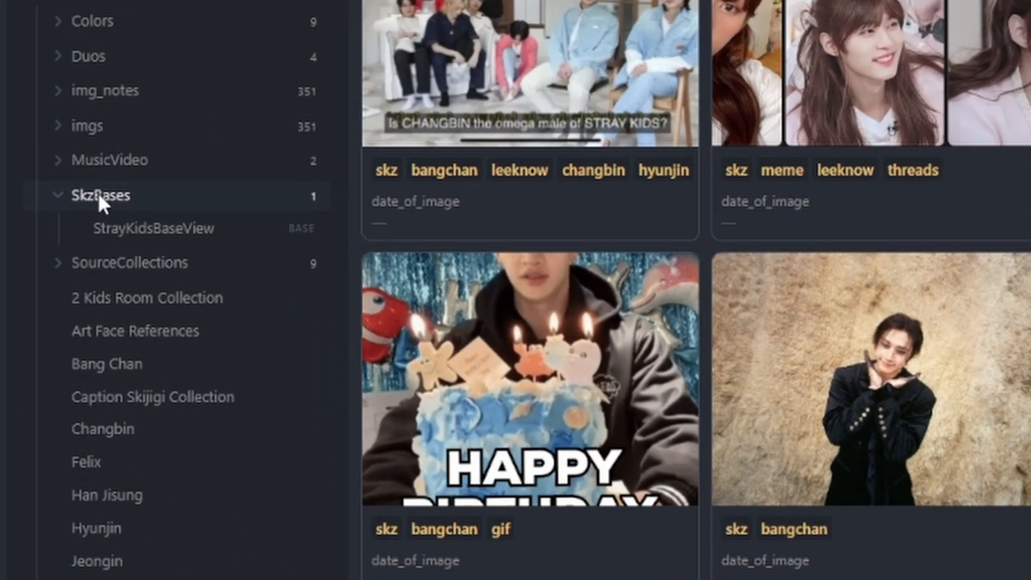
right_click(49, 184)
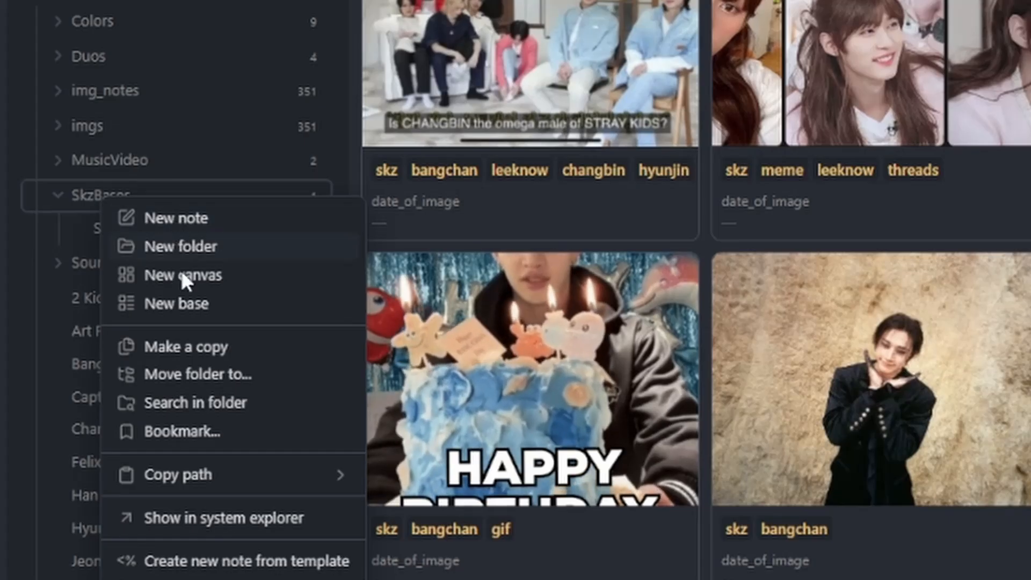
click(186, 303)
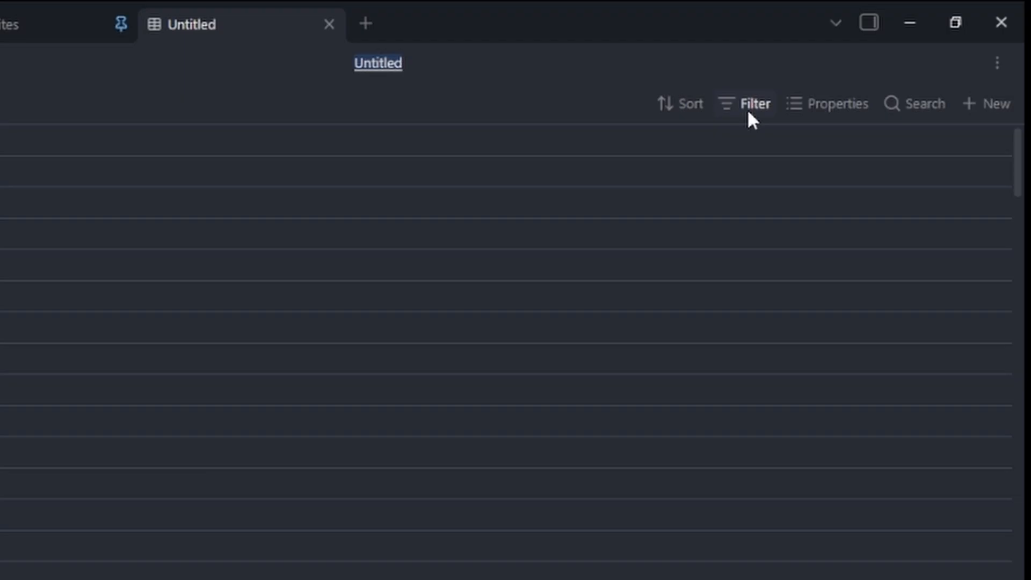
- Filter all views of the new base to files whose folder is 06_SkzImages/img_notes
click(750, 110)
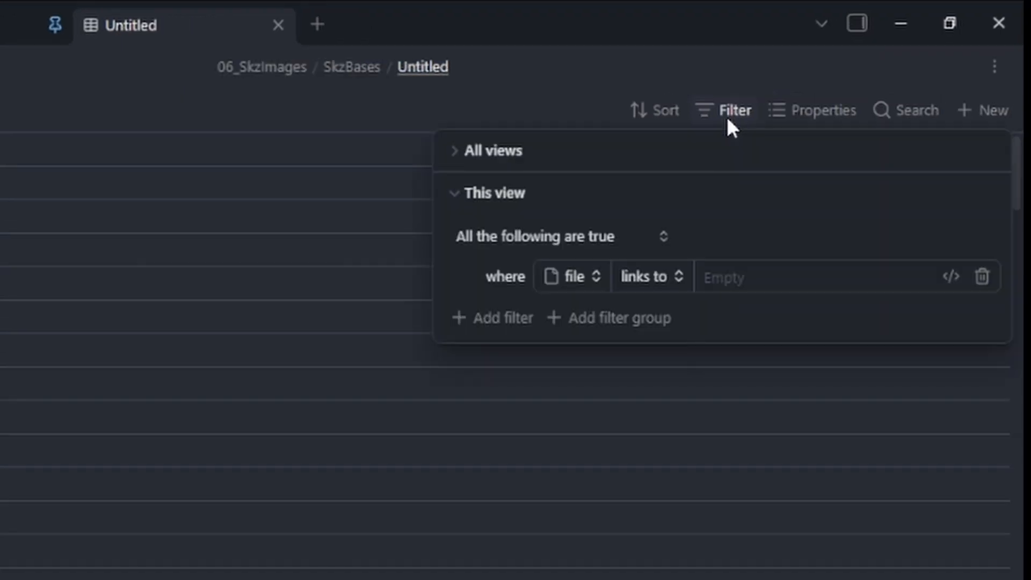
click(462, 156)
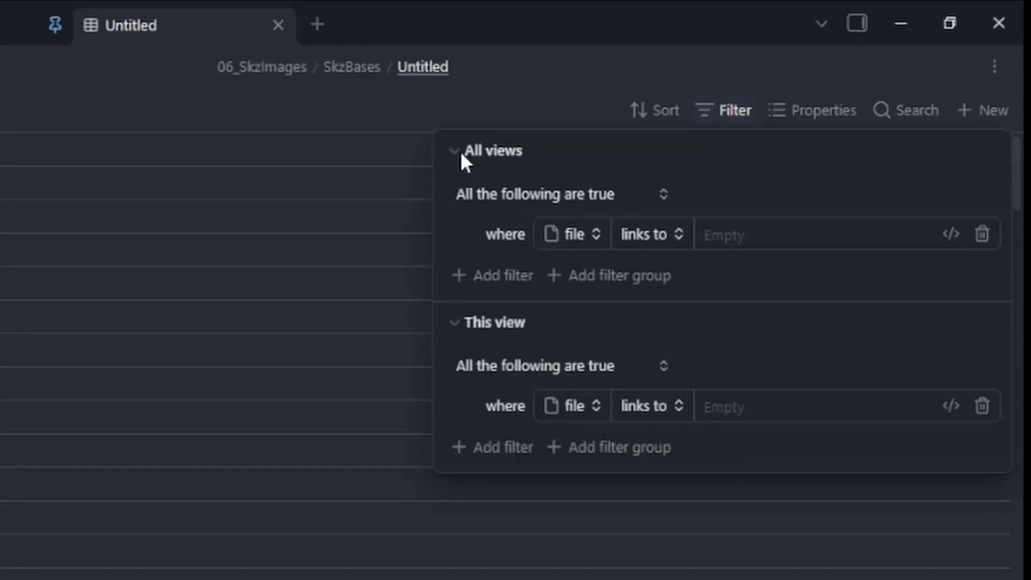
click(590, 237)
click(709, 481)
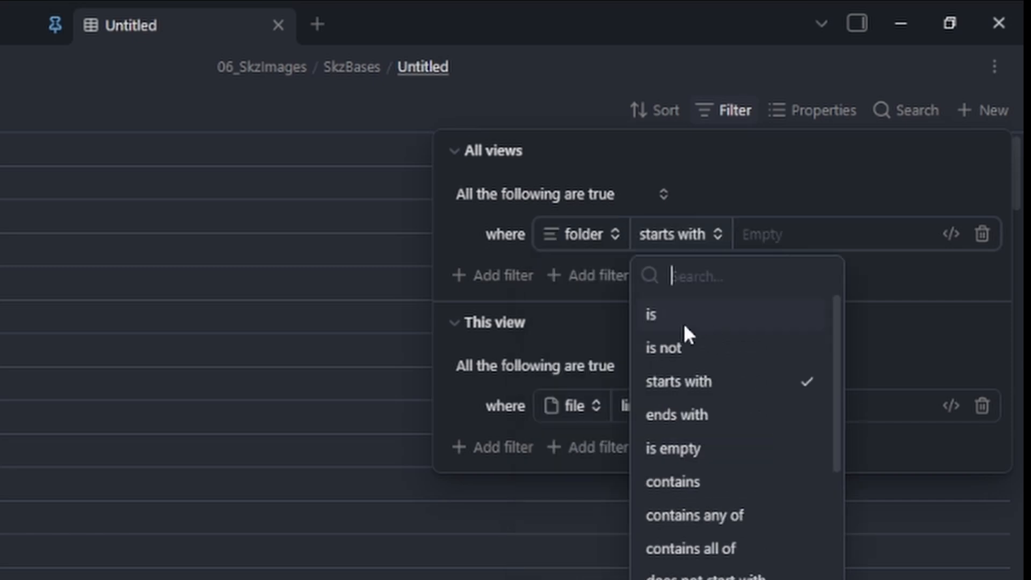
click(684, 322)
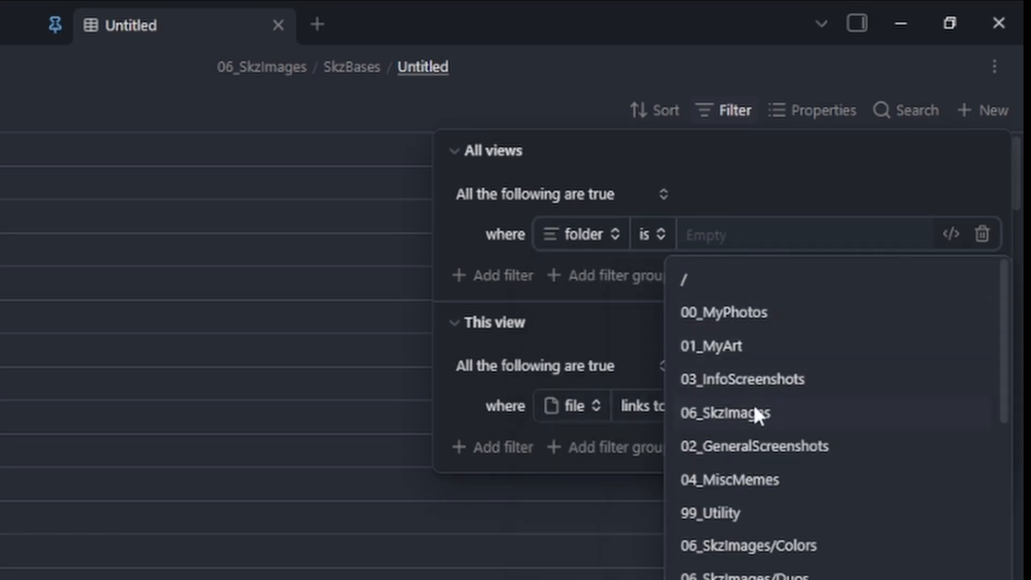
click(740, 412)
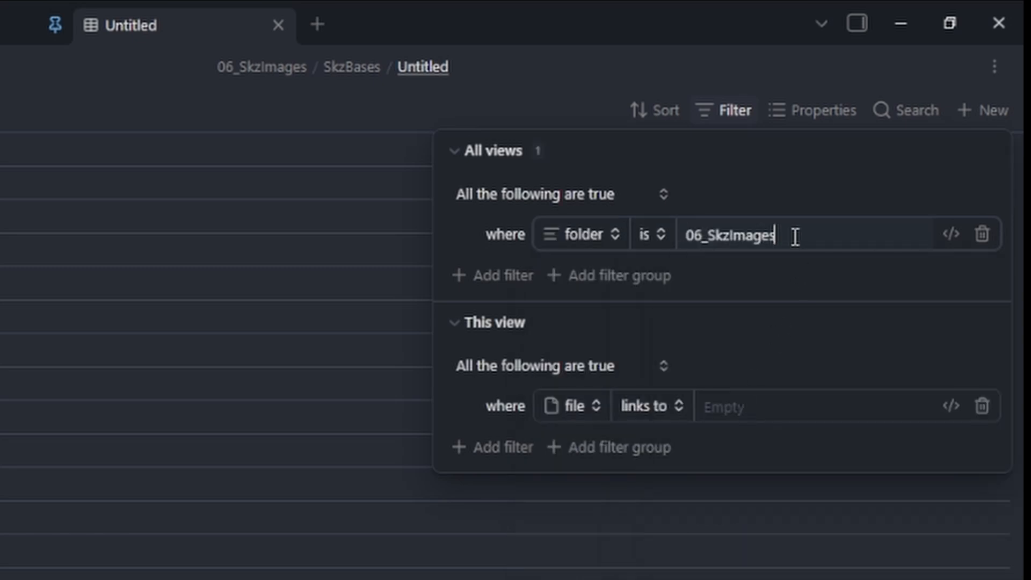
text(/)
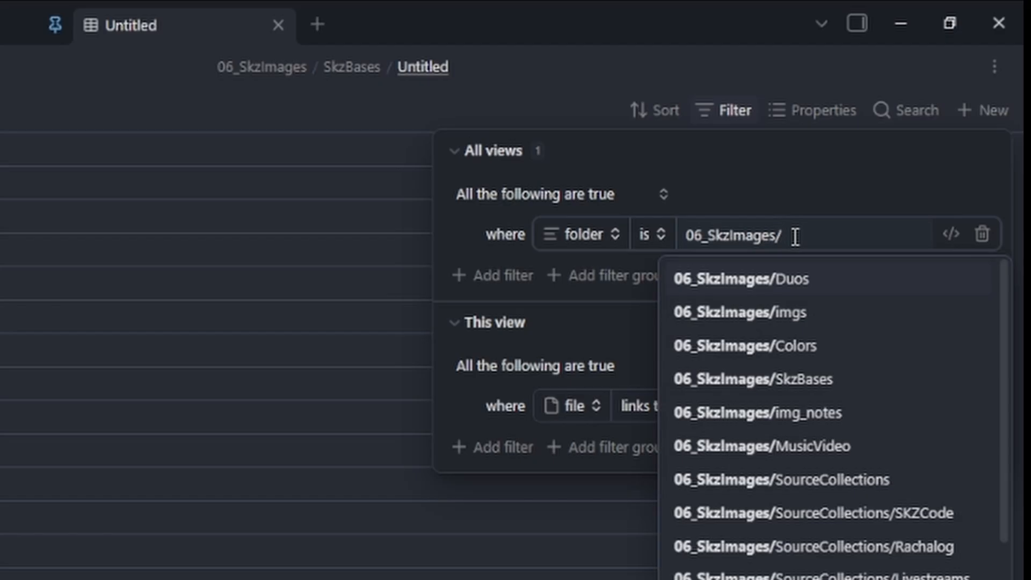
click(802, 414)
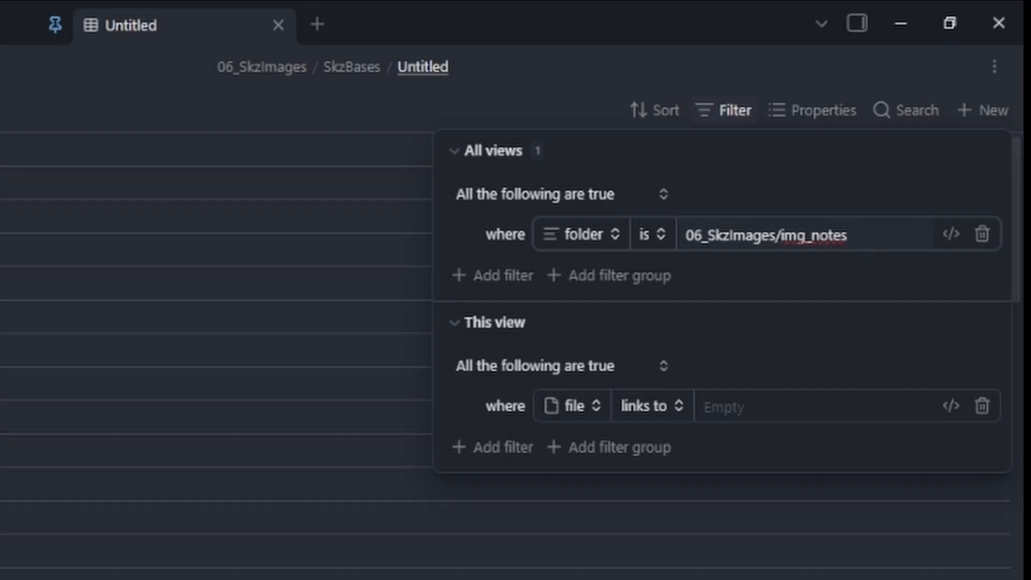
click(2, 113)
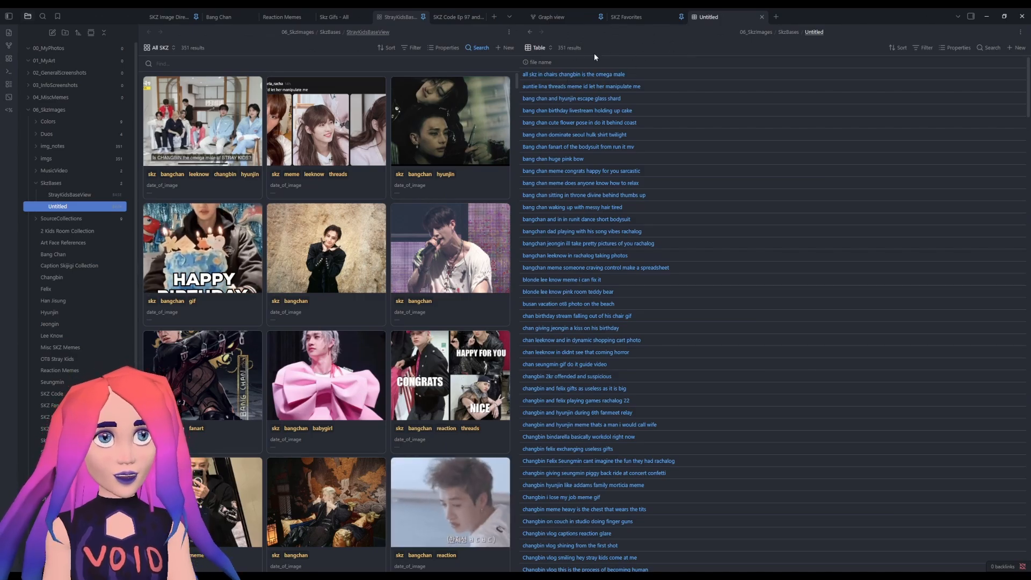
click(537, 47)
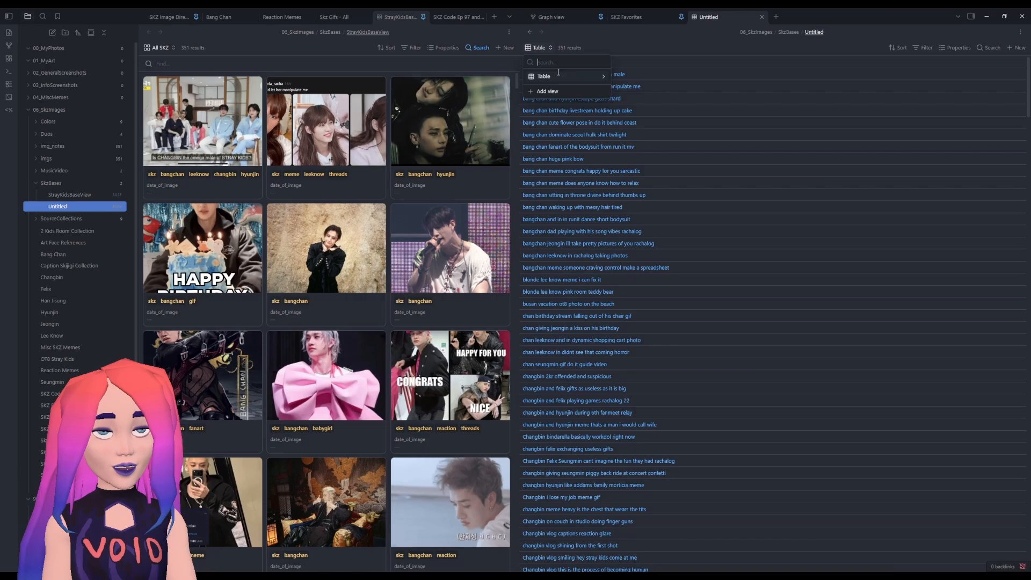
click(602, 78)
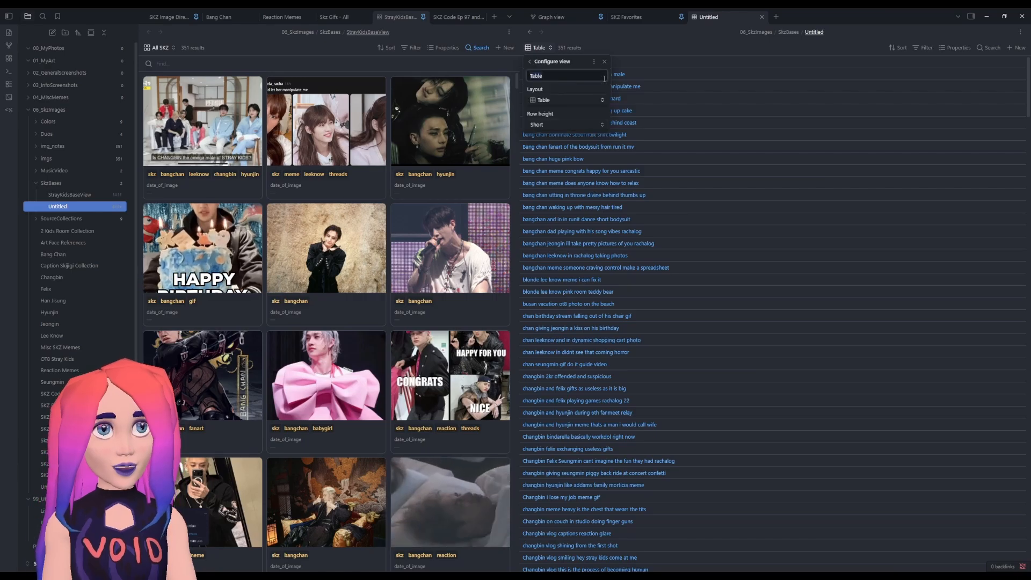
click(653, 48)
- Change the base view's layout to Cards and use image as its image property
click(256, 227)
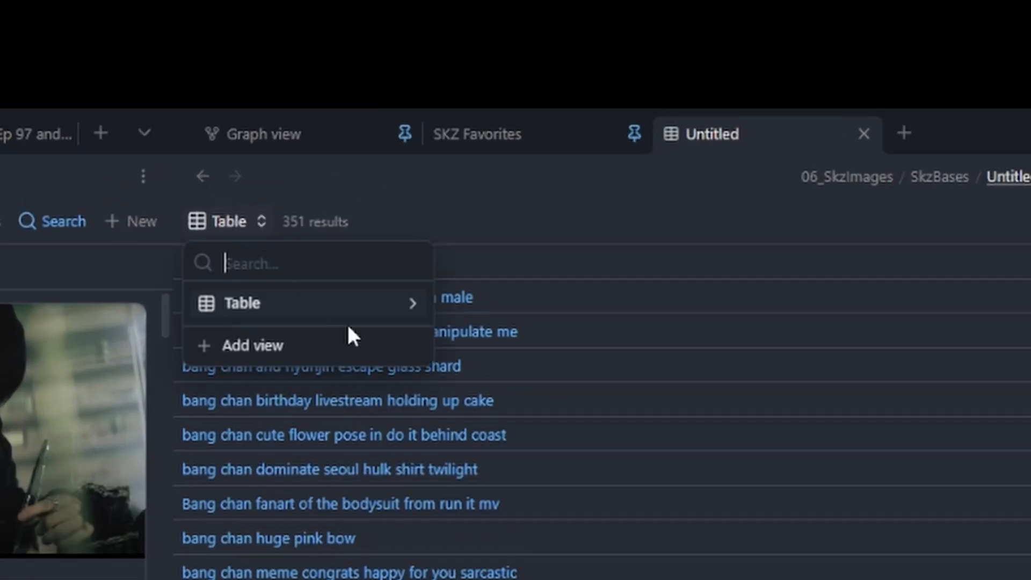
click(418, 306)
click(382, 375)
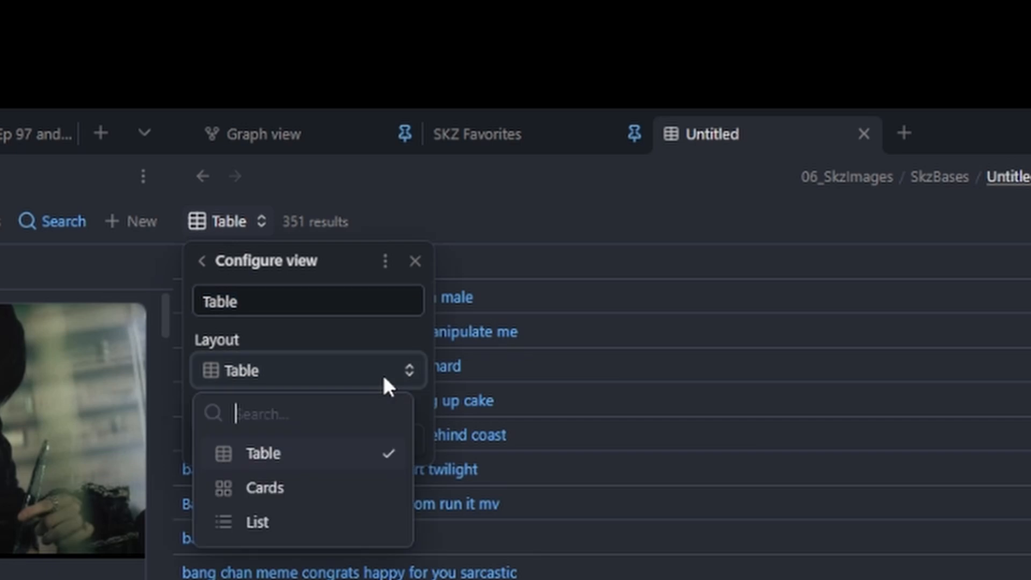
click(327, 492)
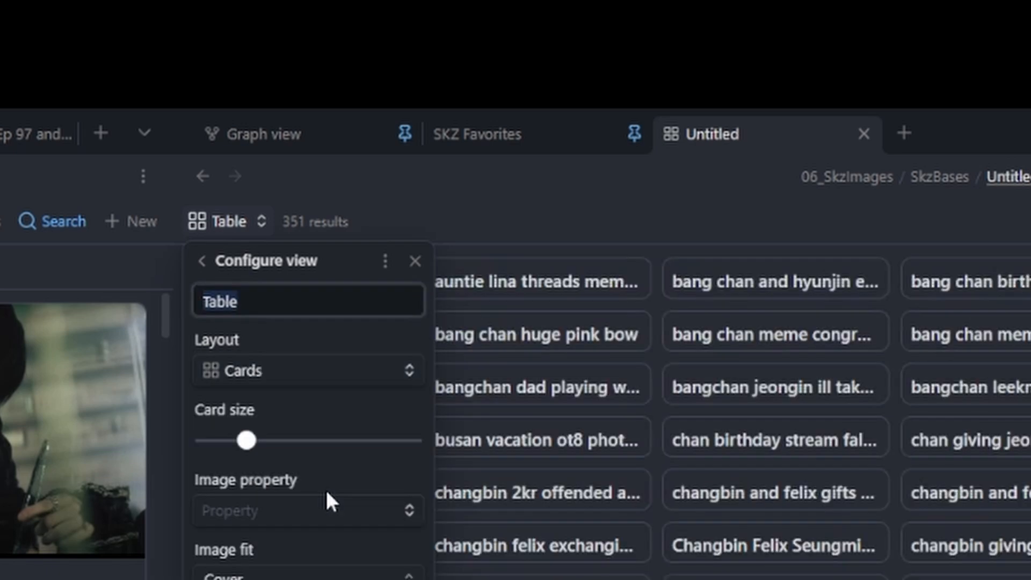
click(407, 509)
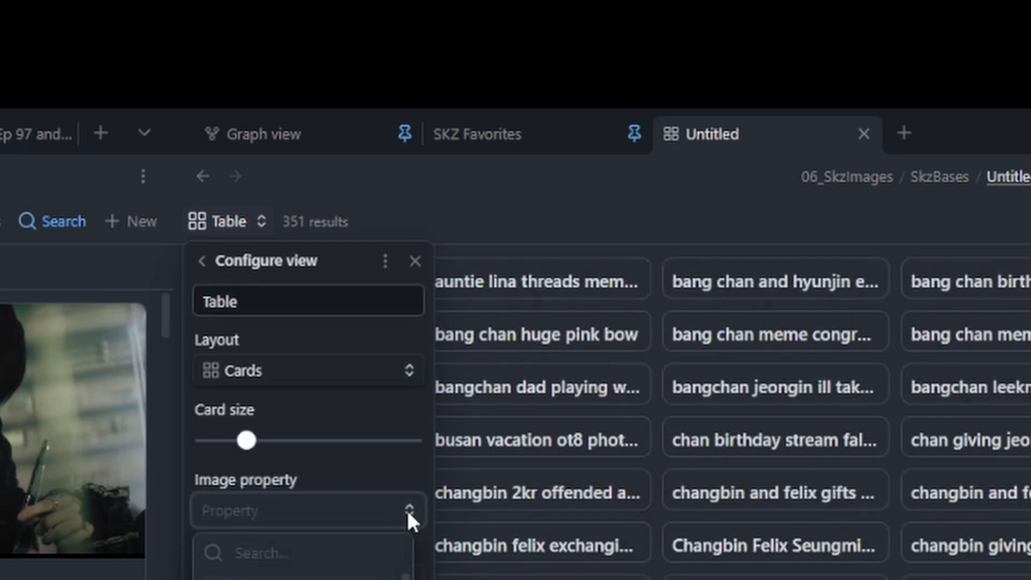
scroll(332, 578, down, 3)
click(300, 578)
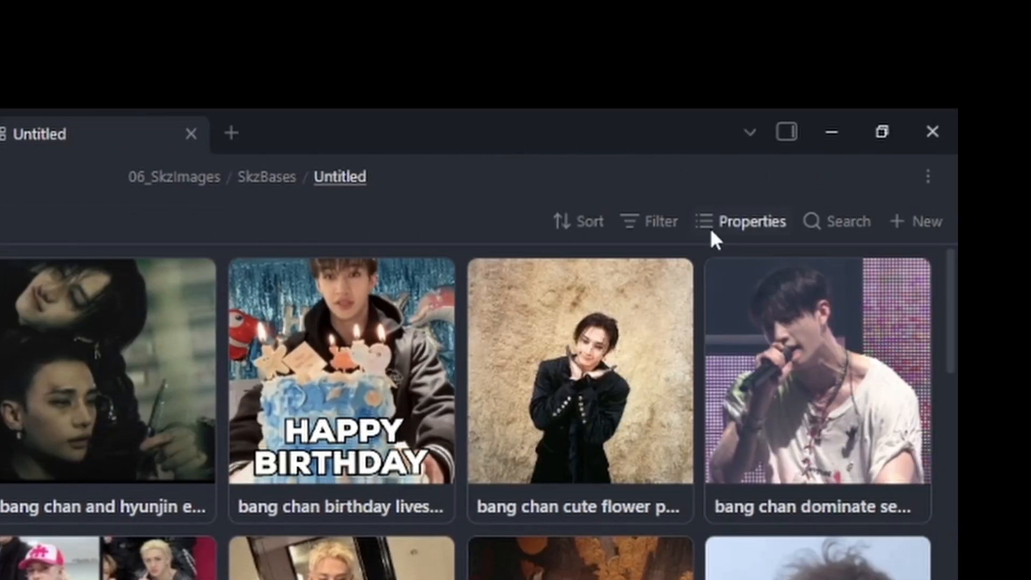
- Show the tags and source properties on the image cards
click(744, 226)
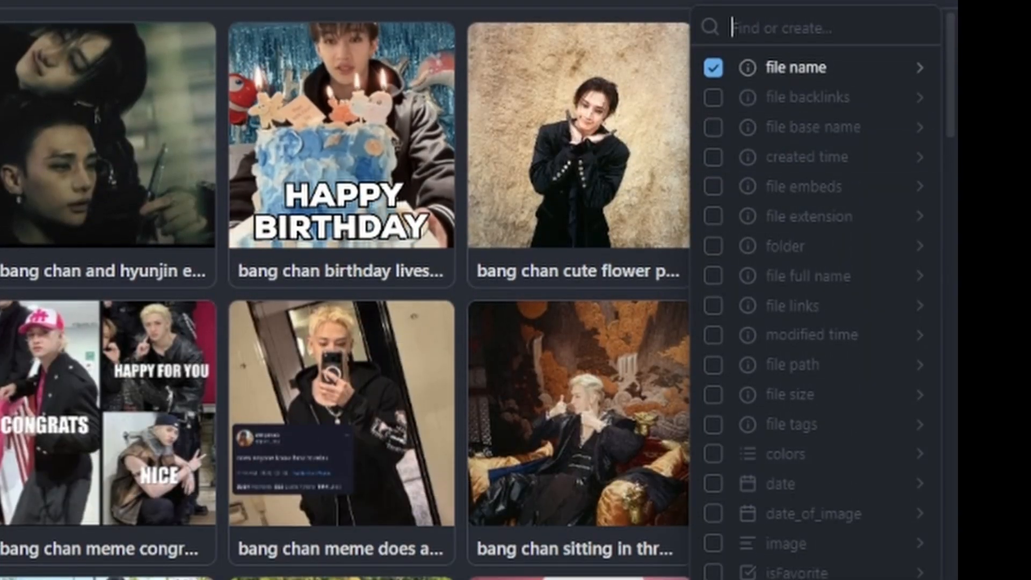
click(714, 579)
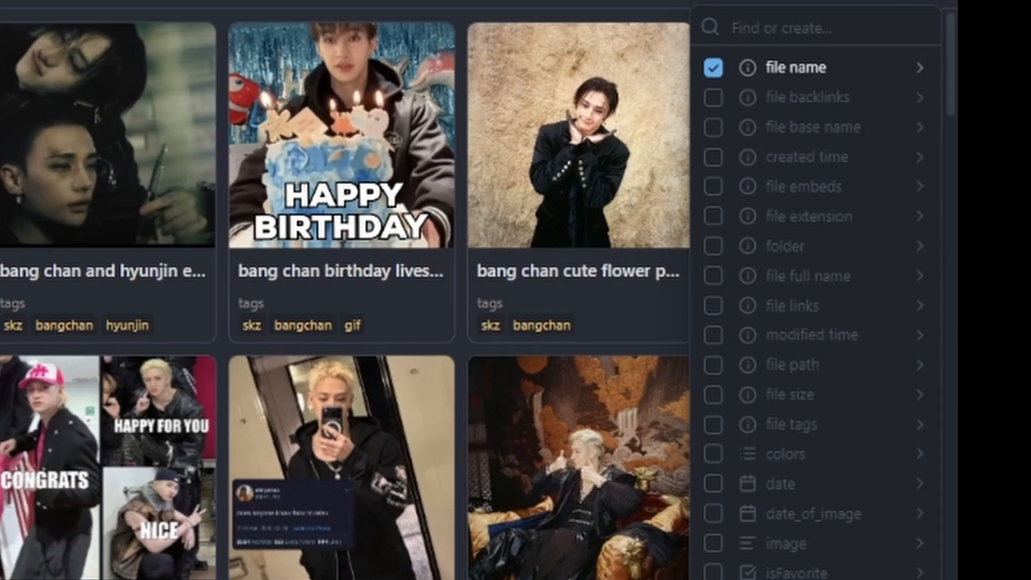
click(713, 578)
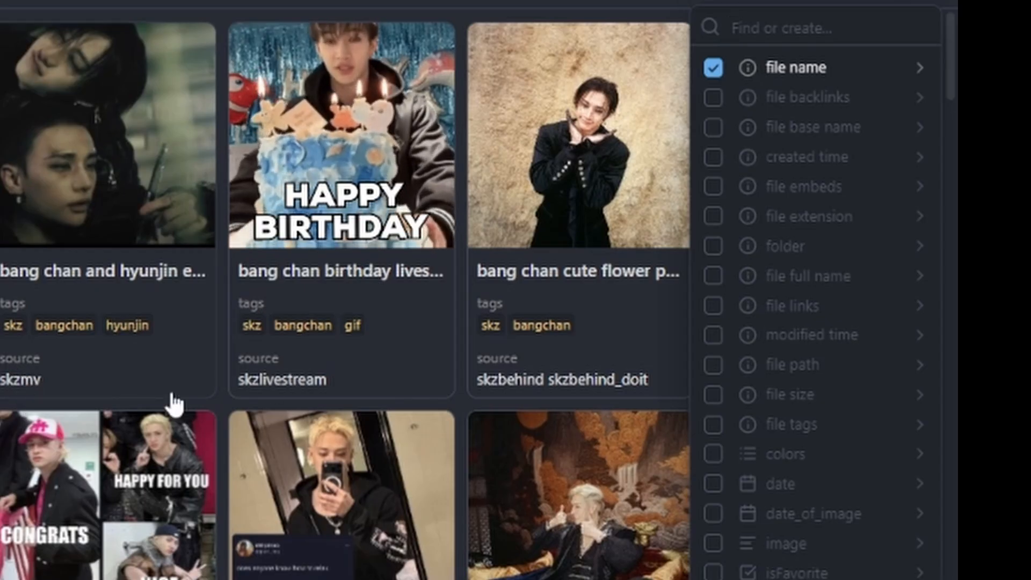
- Hide the file name and source properties from the image cards, trying the file name below the other properties first
click(713, 68)
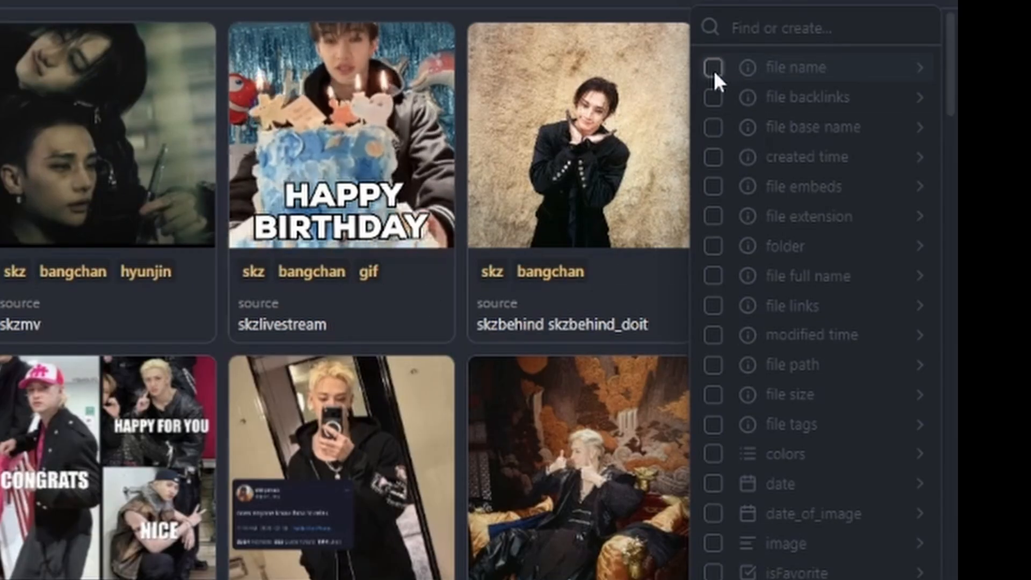
click(713, 68)
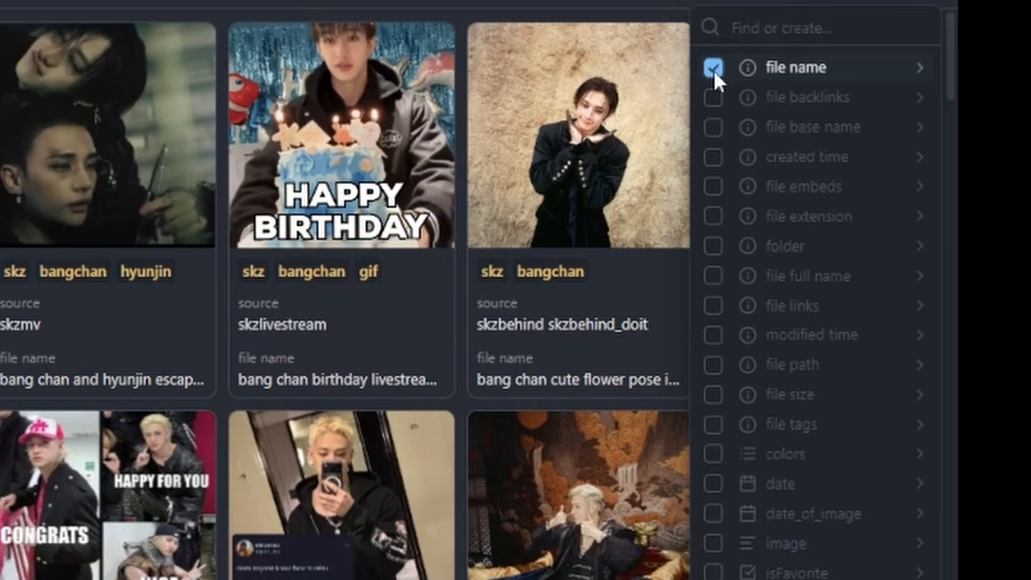
click(713, 68)
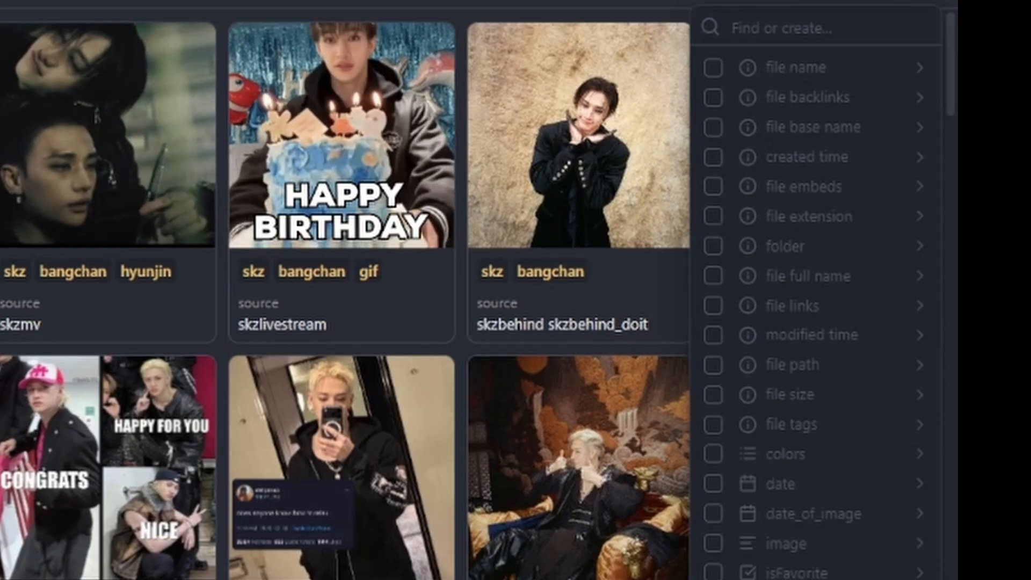
click(713, 579)
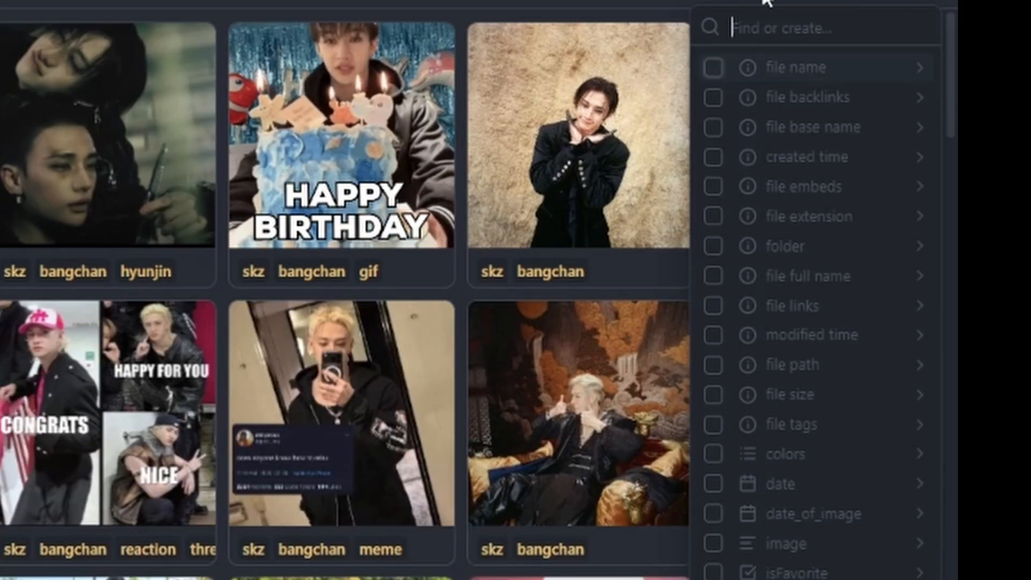
click(743, 1)
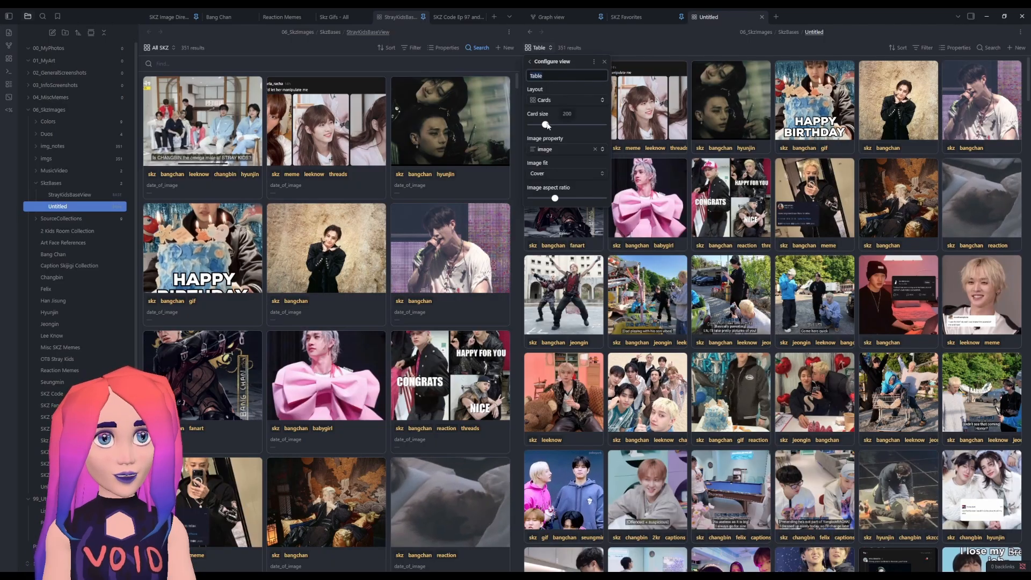
- Reduce the view's card size to 170
drag(547, 125, 542, 125)
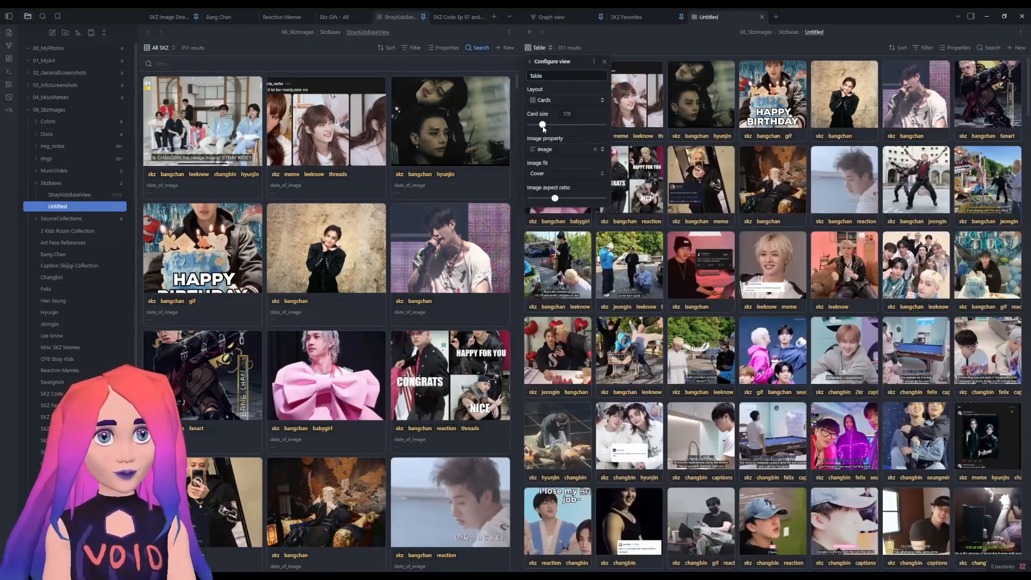
- Lower the cards' image aspect ratio, trying the Contain image fit before setting it back to Cover
click(584, 175)
click(553, 189)
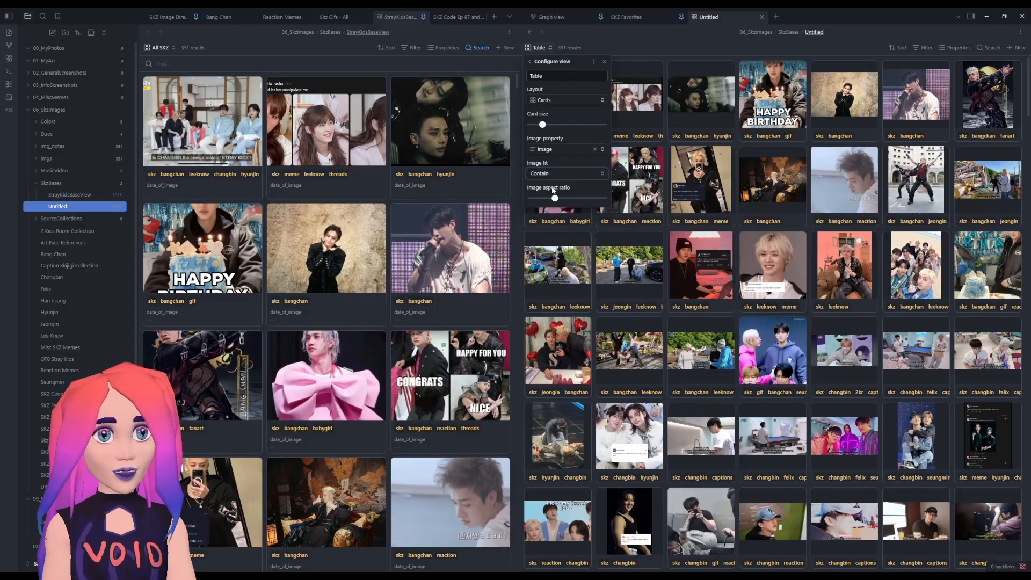
drag(554, 197, 543, 198)
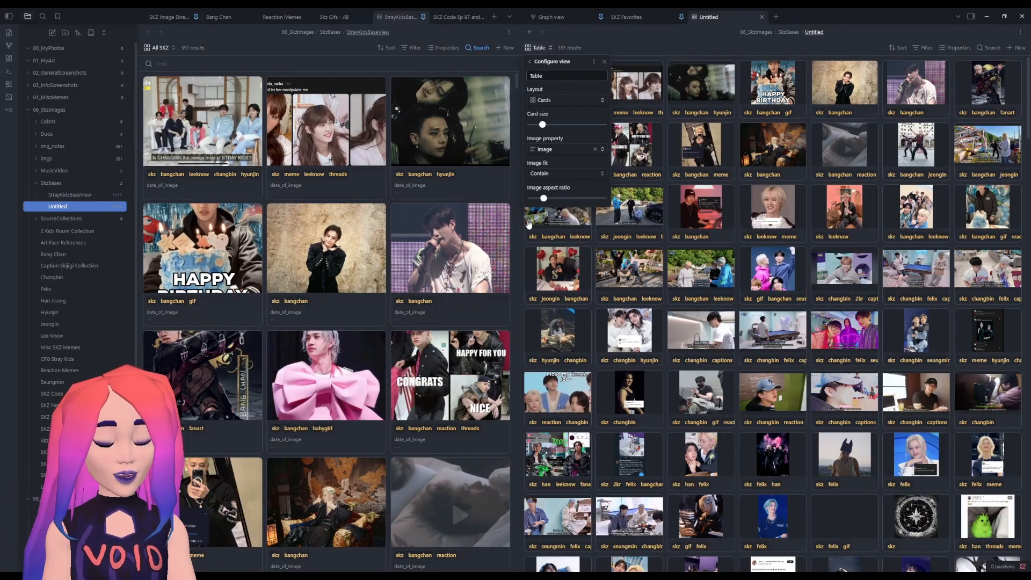
click(594, 173)
click(565, 184)
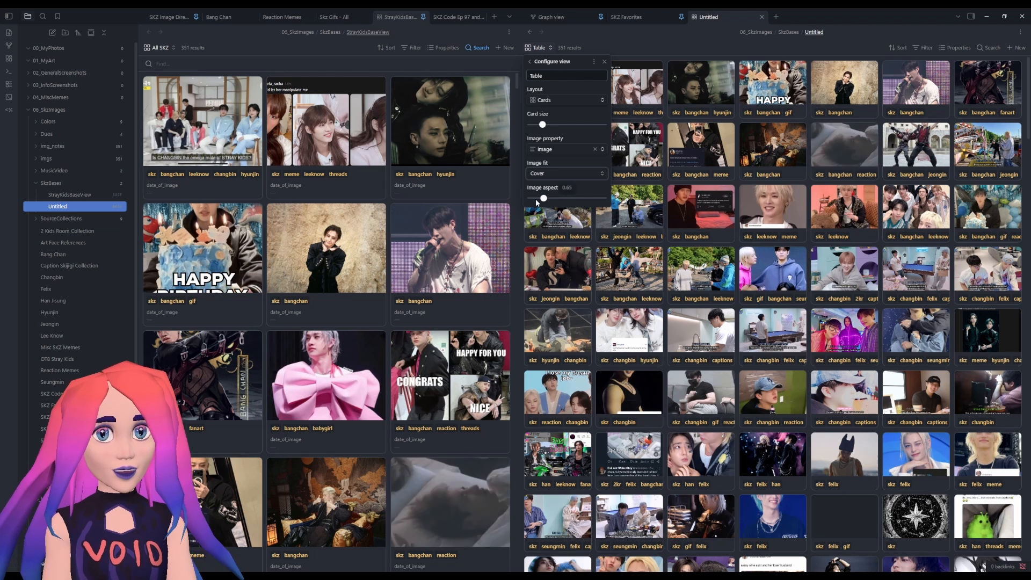
drag(544, 198, 541, 200)
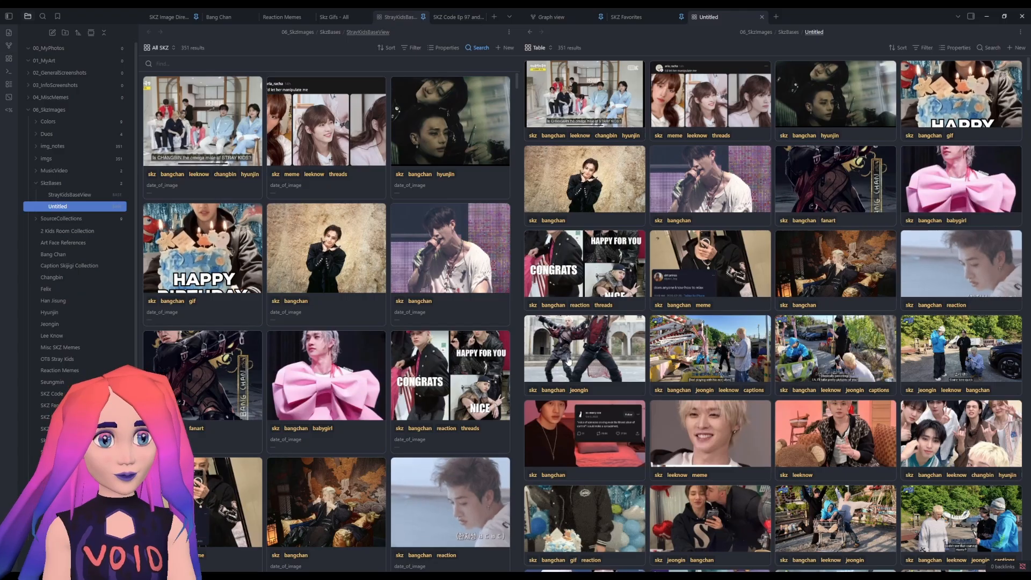
- Duplicate the Table view and name the copy SkzCode
click(549, 48)
click(606, 78)
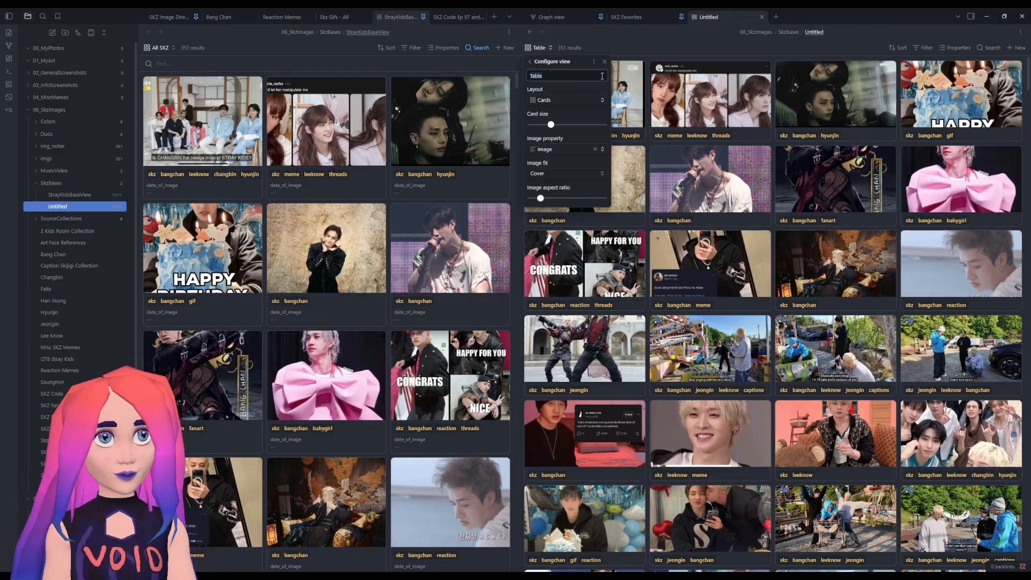
click(593, 62)
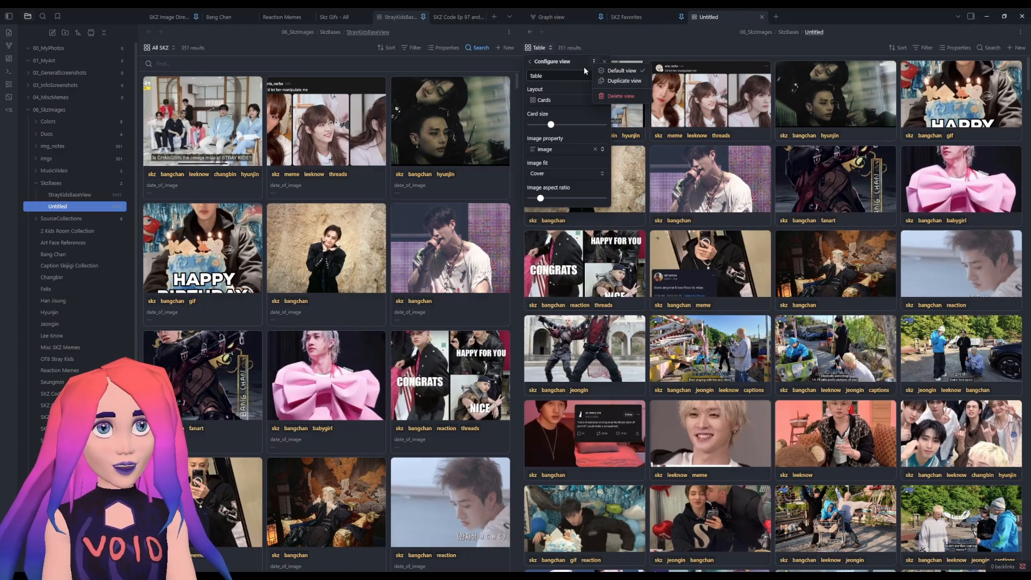
click(616, 82)
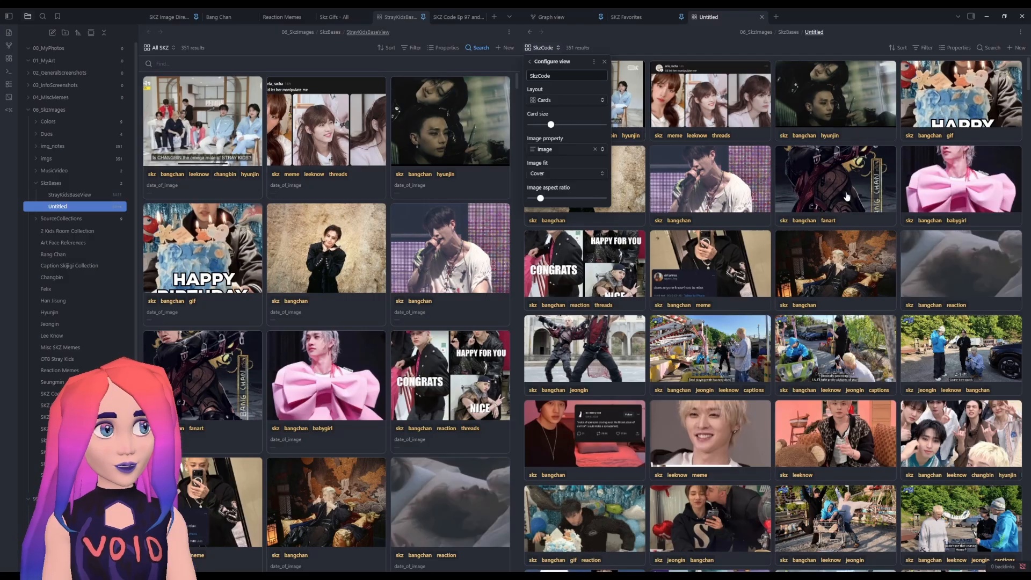
click(785, 57)
- Filter the SkzCode view only, so that source contains skzcode
click(922, 48)
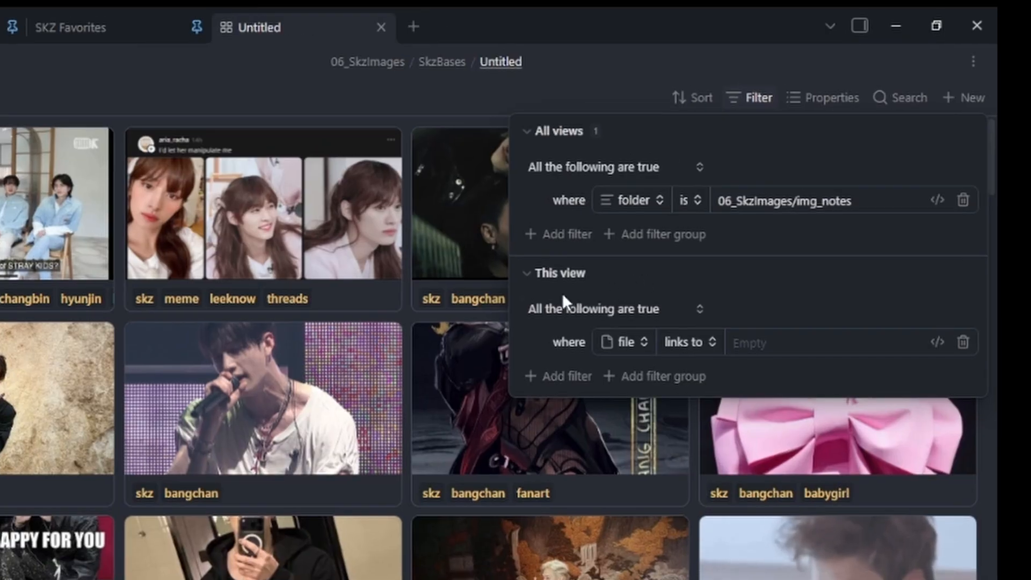
click(644, 343)
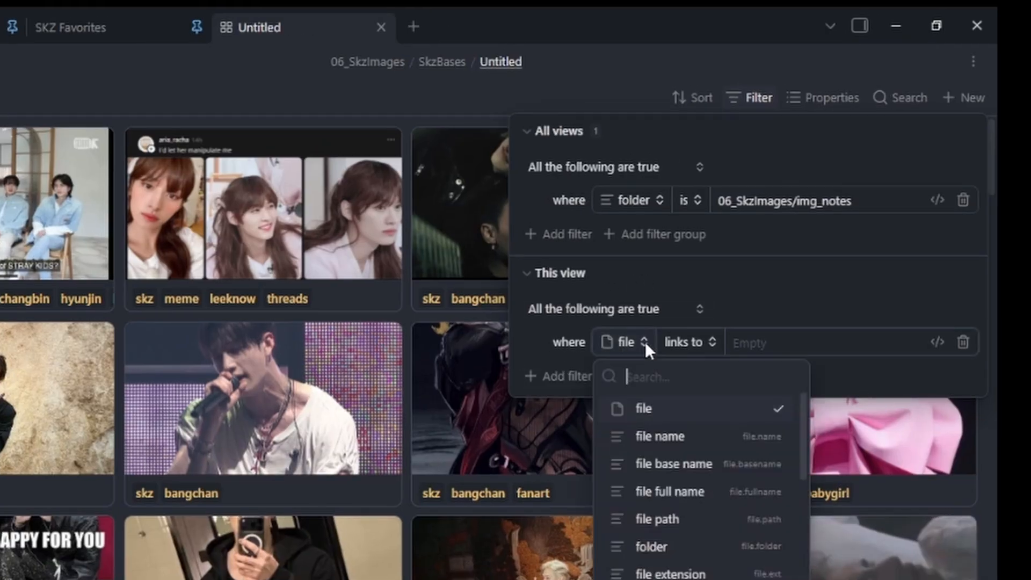
scroll(697, 490, down, 3)
scroll(691, 494, down, 1)
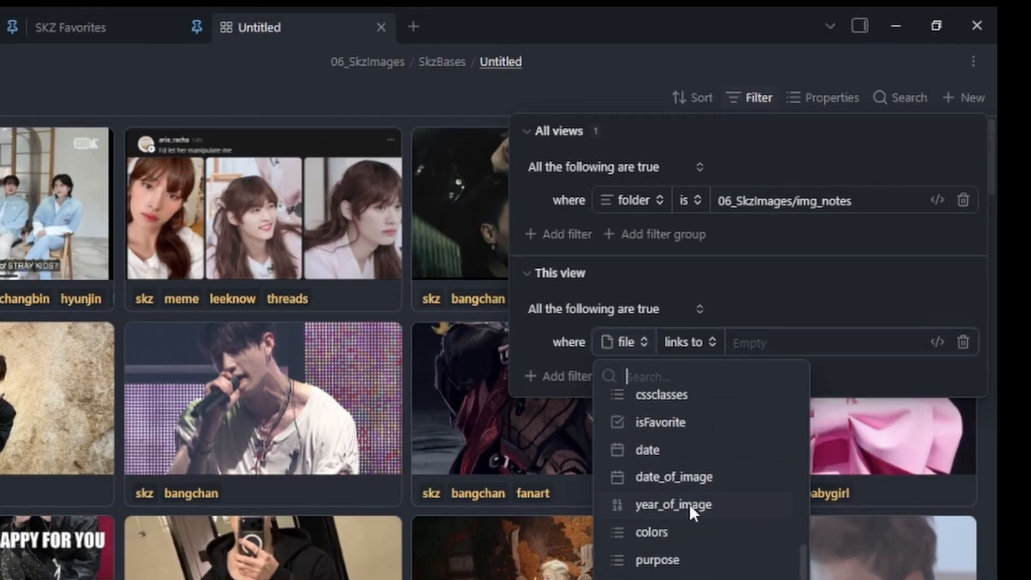
click(690, 570)
click(711, 342)
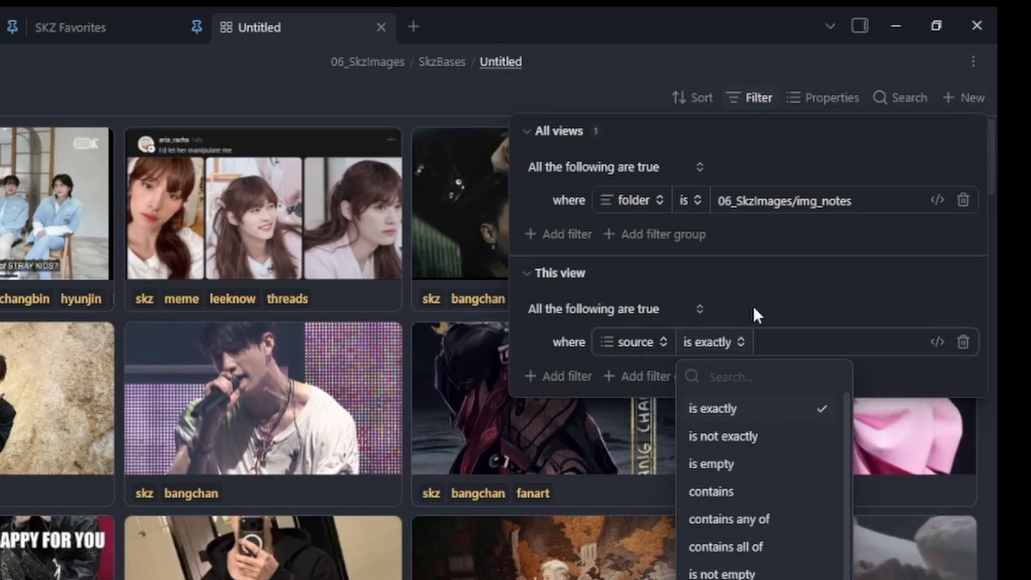
click(735, 493)
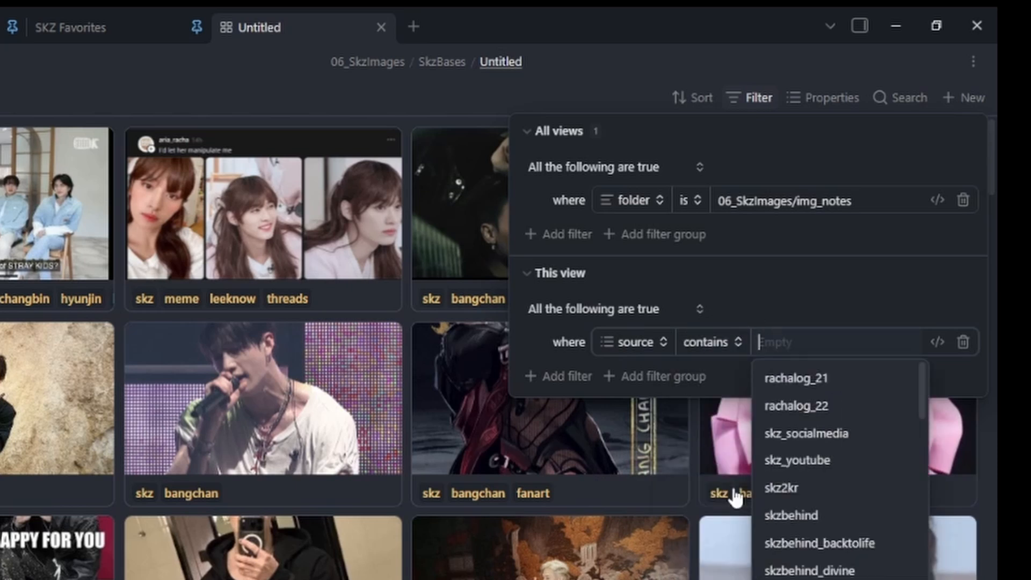
scroll(830, 526, down, 3)
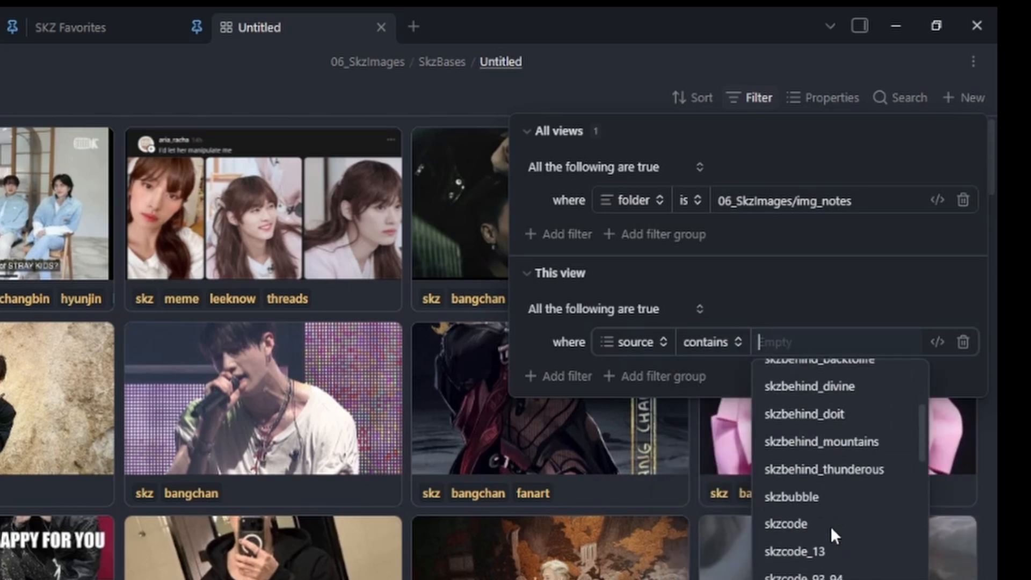
click(792, 523)
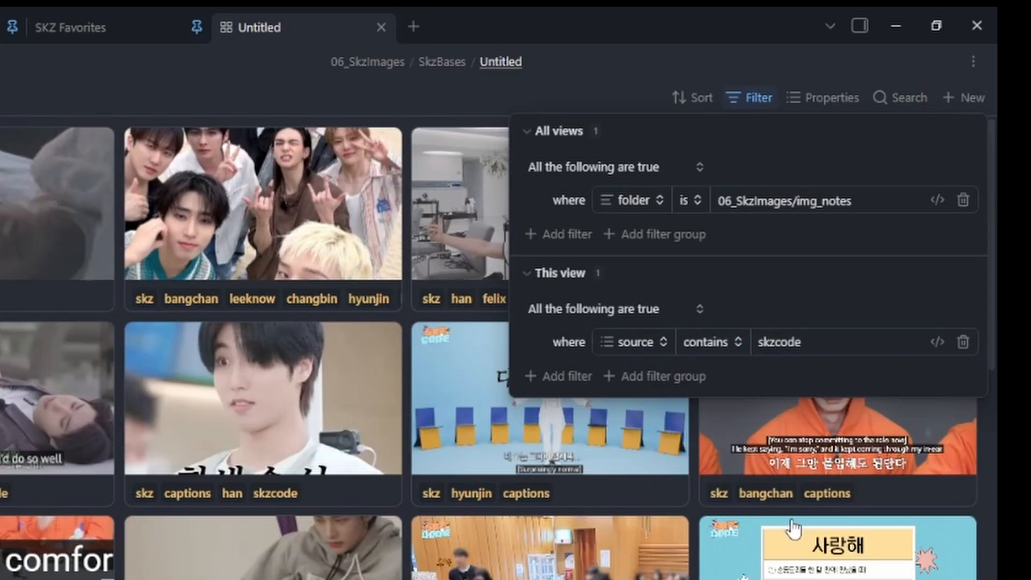
click(152, 79)
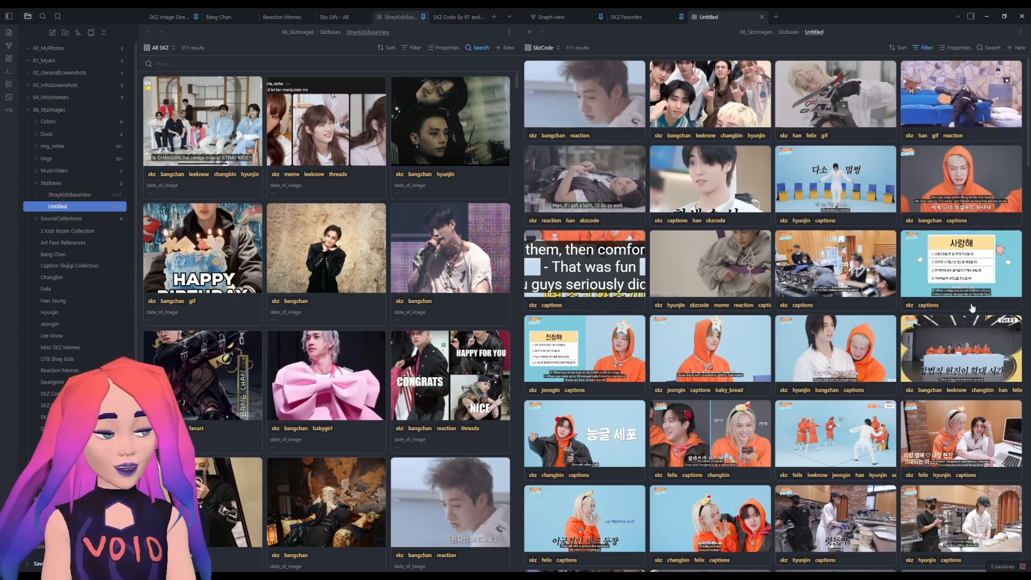
- Look through the filtered image cards in the SkzCode view
scroll(701, 390, down, 3)
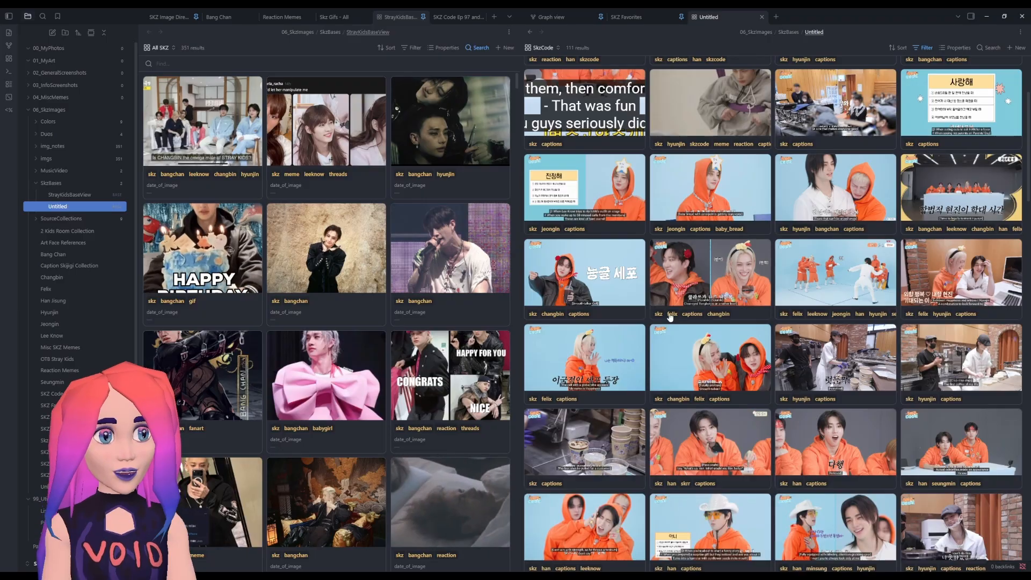
scroll(848, 367, down, 5)
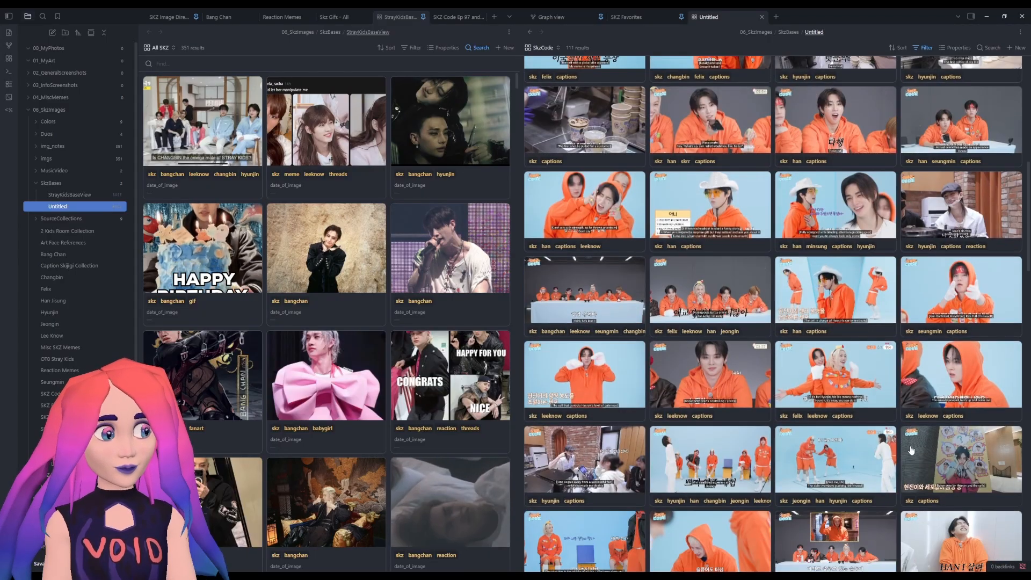
scroll(911, 449, down, 3)
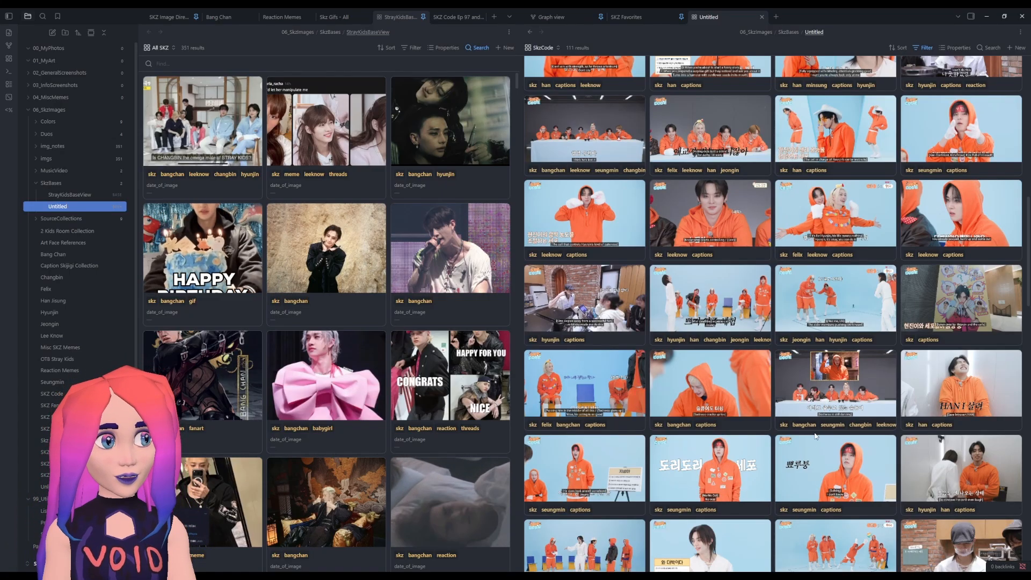
scroll(815, 443, down, 5)
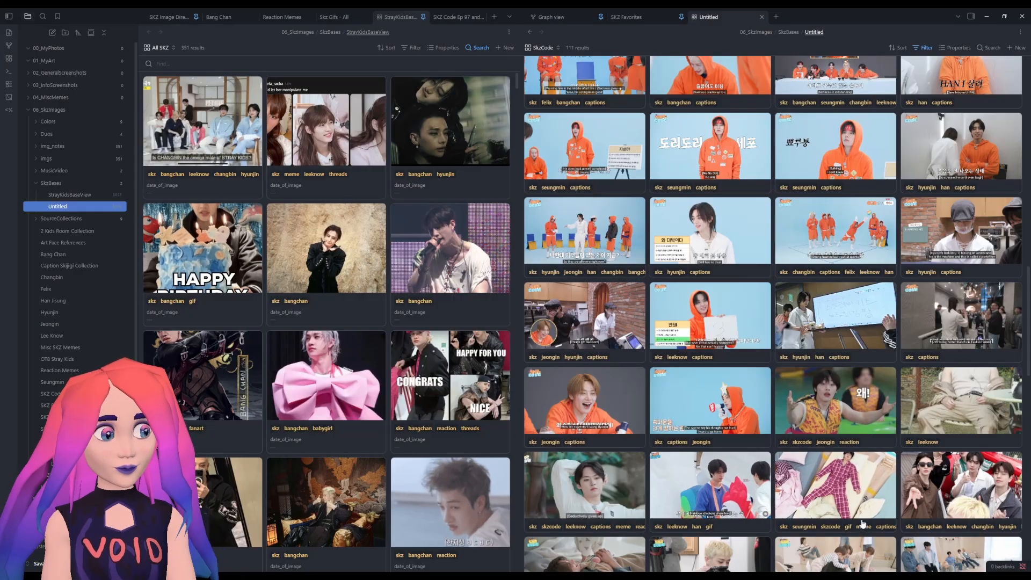
scroll(886, 493, down, 3)
scroll(885, 494, down, 8)
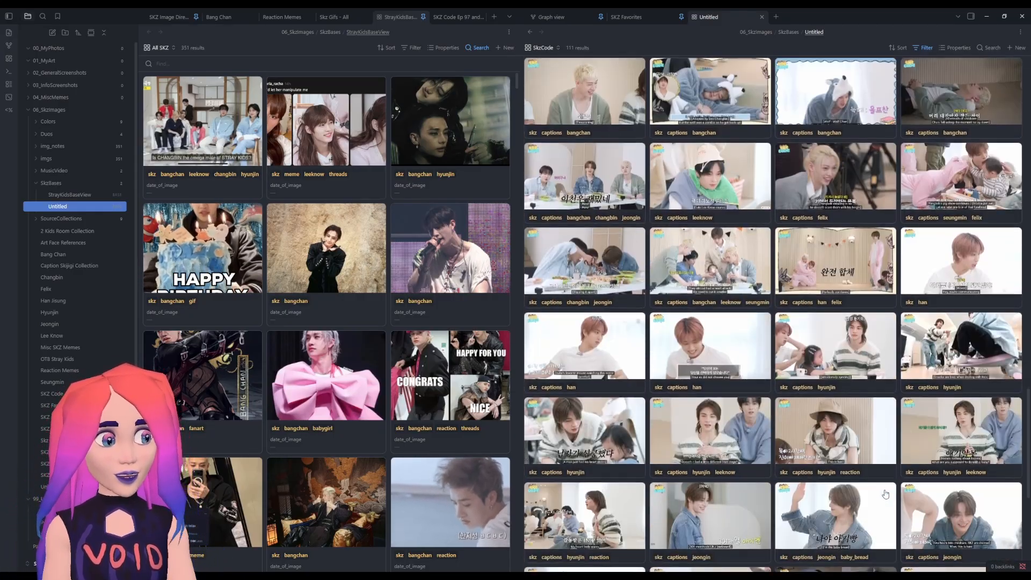
scroll(886, 494, up, 15)
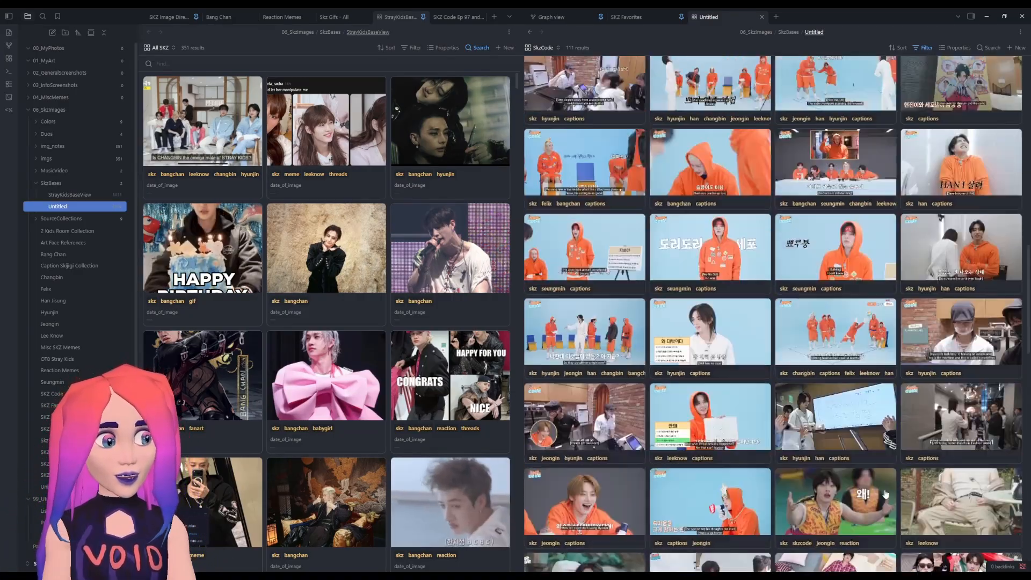
scroll(886, 493, up, 1)
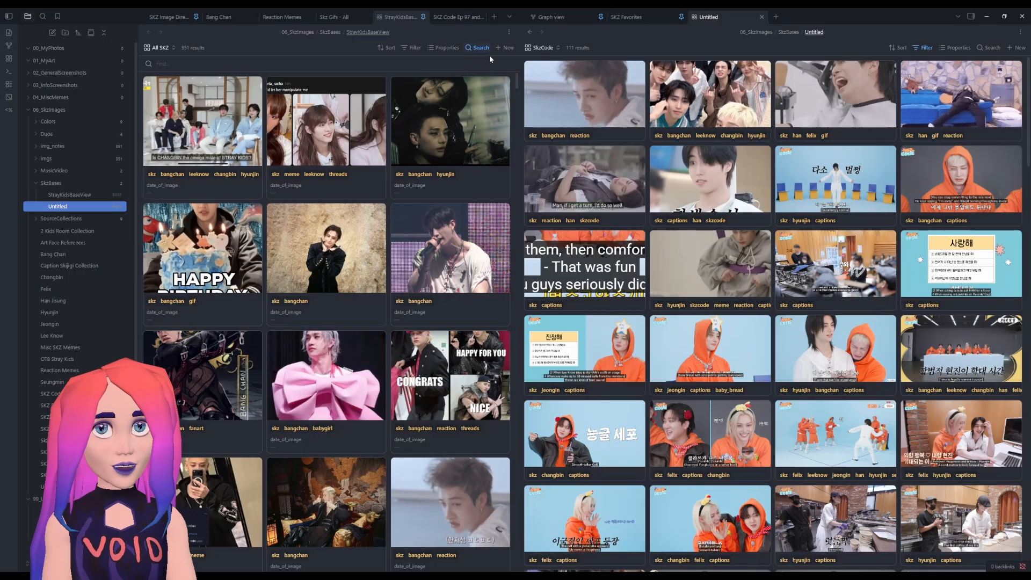
- Duplicate the SkzCode view as face refs and enlarge the copy's card size
click(544, 48)
click(603, 86)
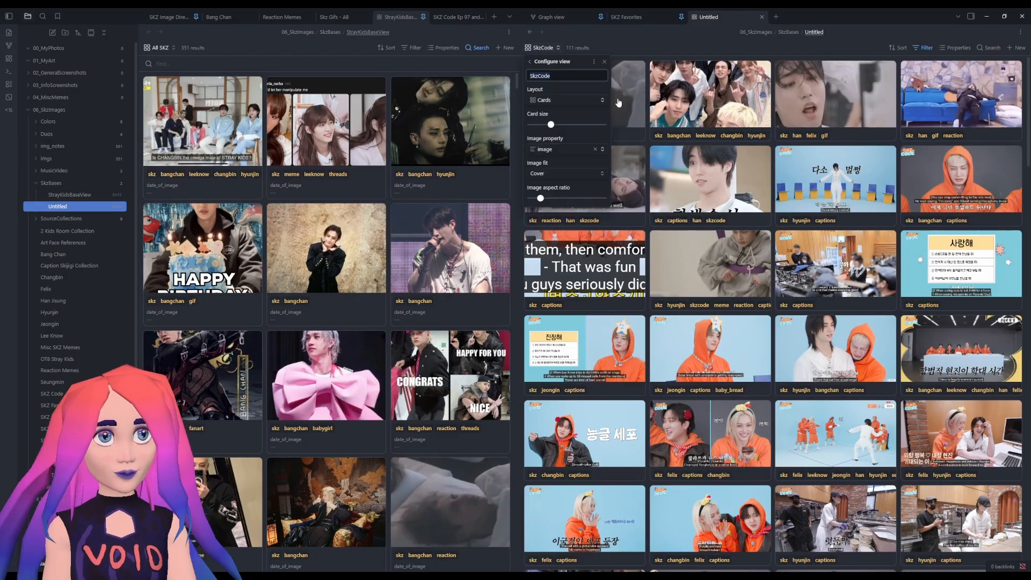
click(594, 61)
click(630, 84)
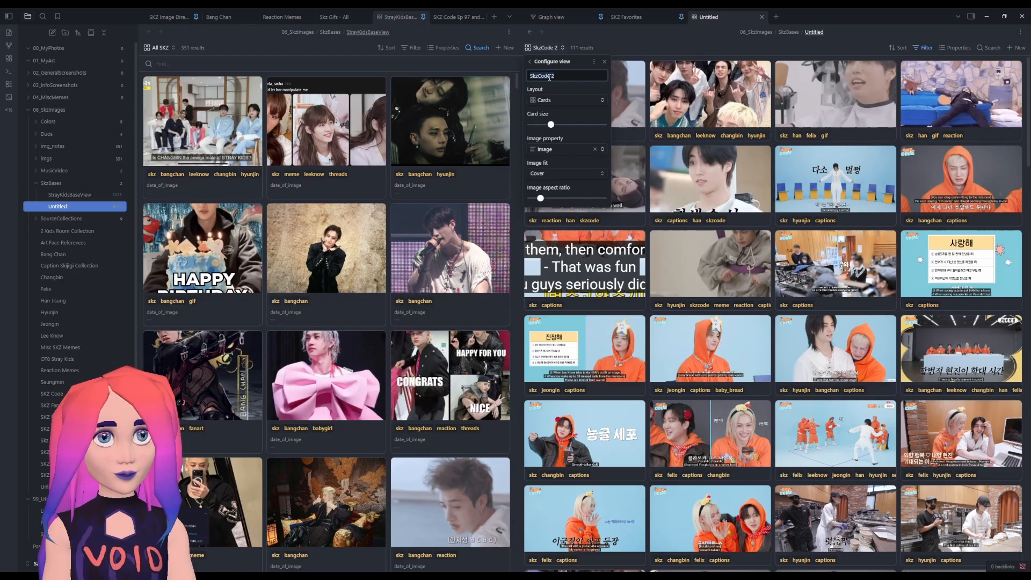
key(ctrl+a)
text(face l)
text(efs)
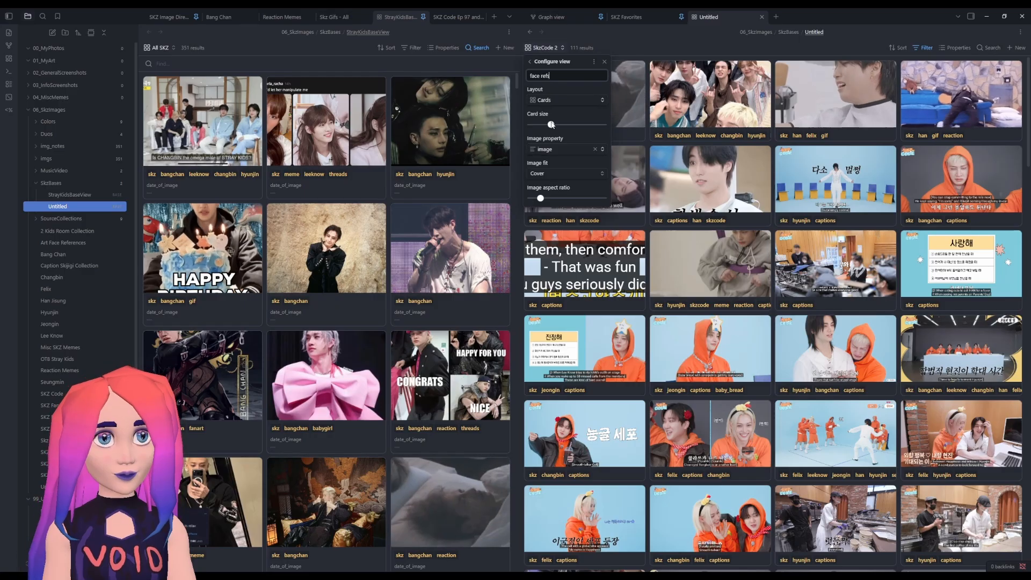
drag(551, 124, 571, 124)
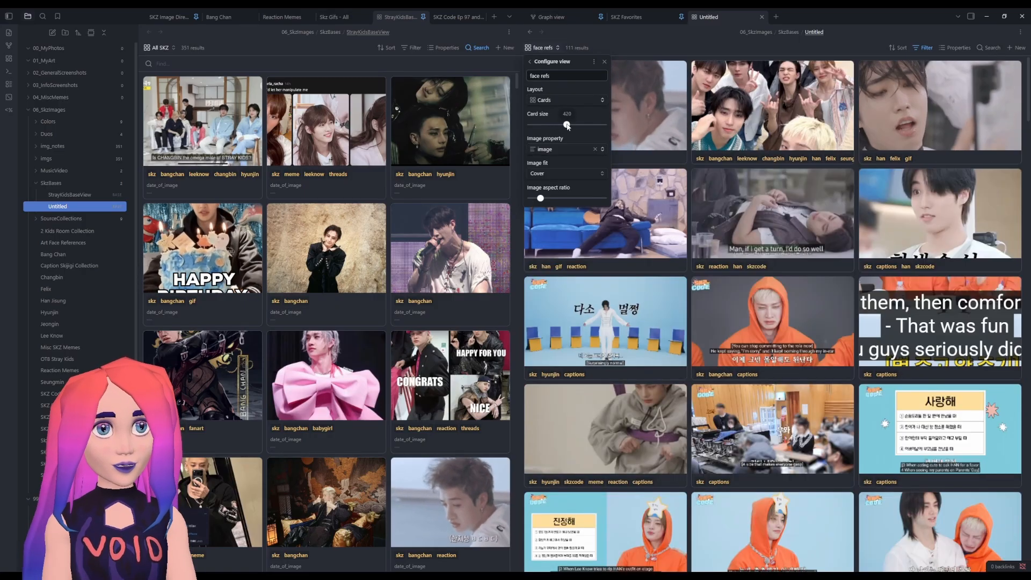
click(679, 52)
- Try to switch the face refs view's source filter to the purpose property and clear its skzcode value
click(923, 47)
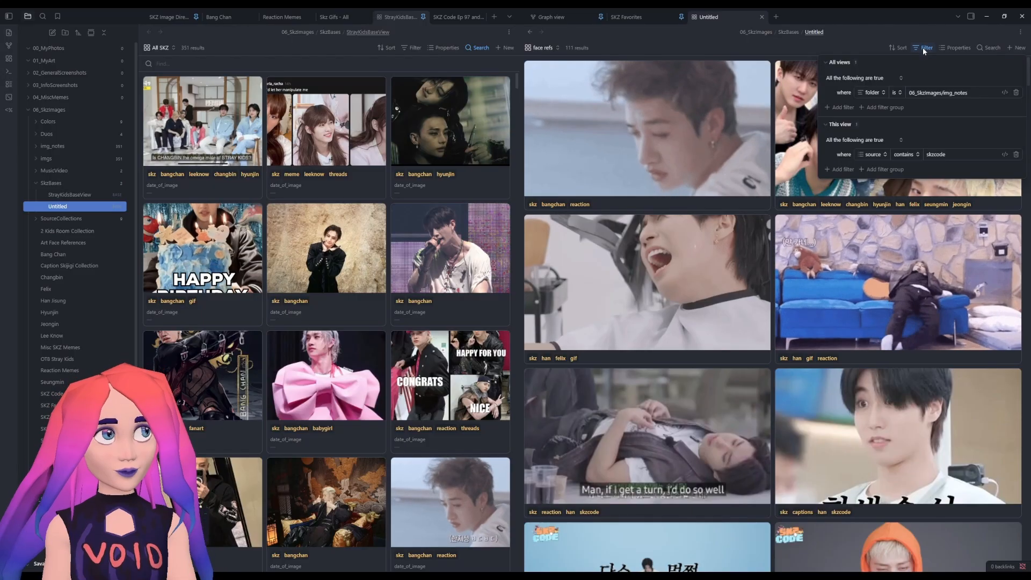
click(873, 154)
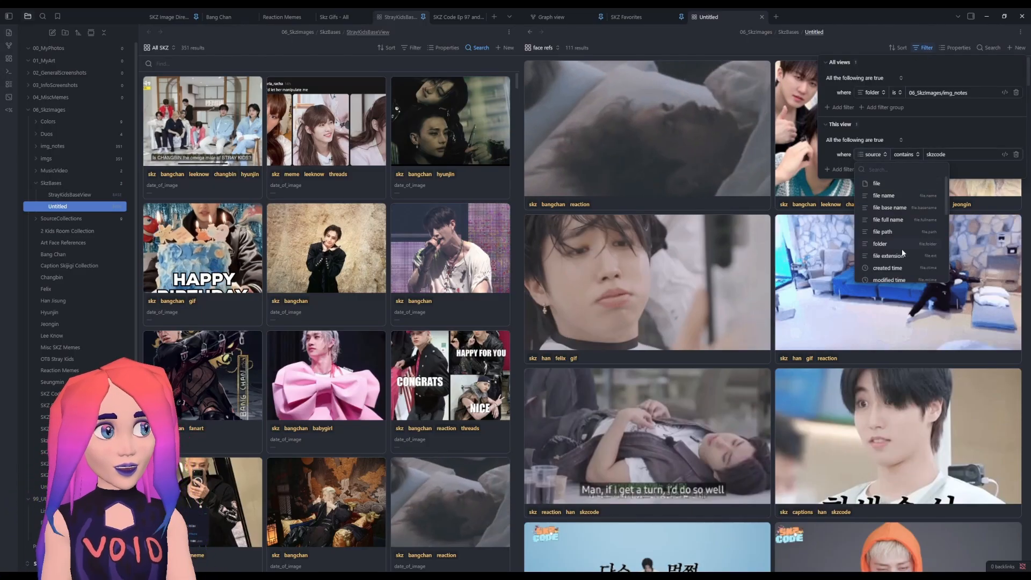
scroll(892, 218, down, 5)
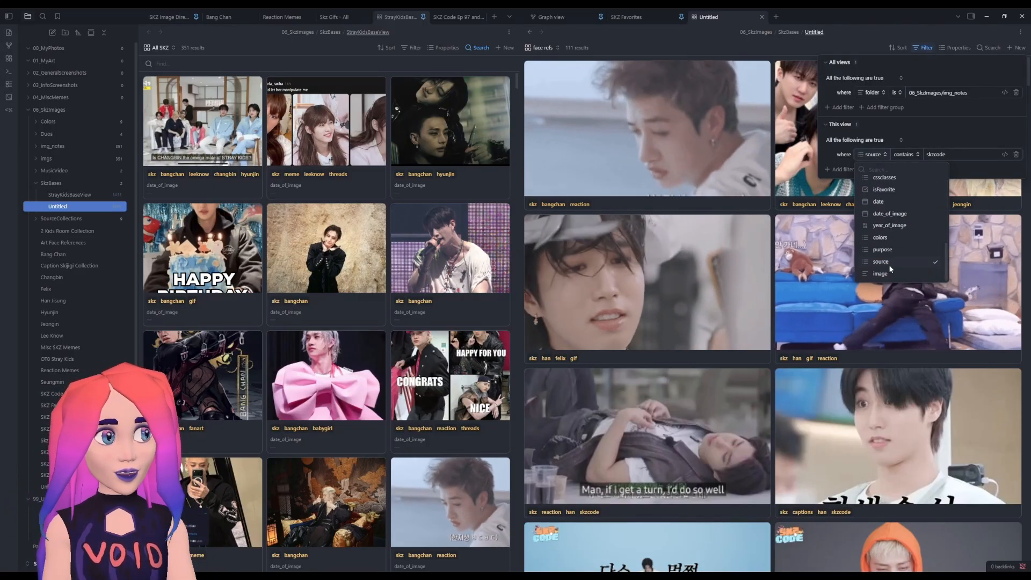
click(882, 250)
click(955, 154)
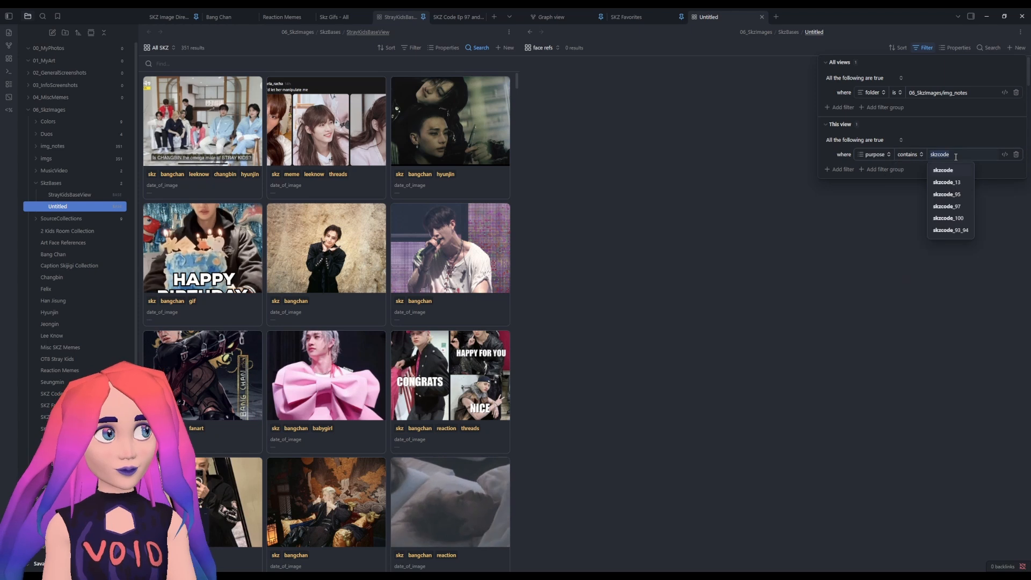
key(ctrl+a)
key(BackSpace)
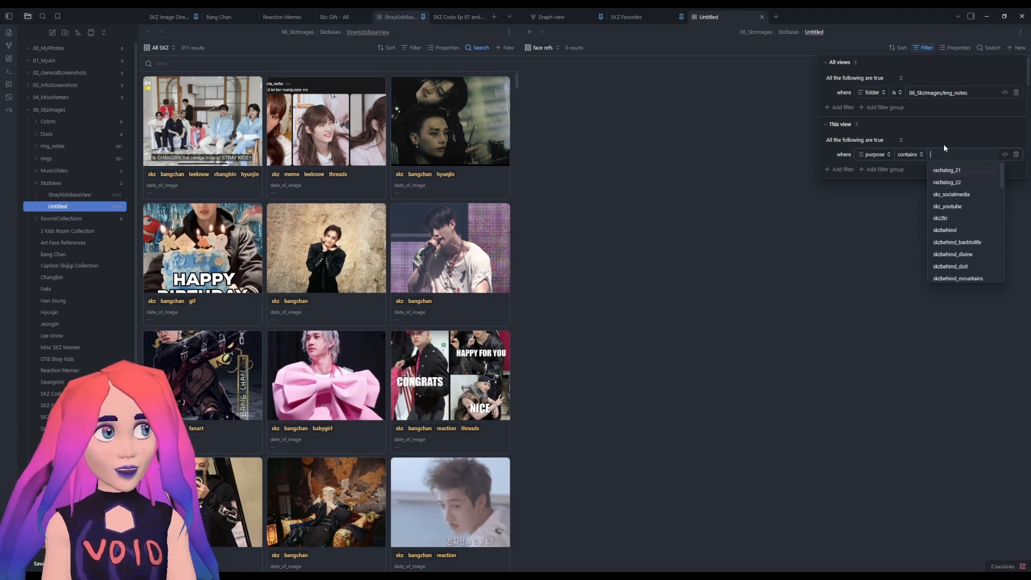
- Replace the face refs view's filter with a new one where purpose contains face_art_ref
click(1016, 155)
click(840, 170)
click(874, 155)
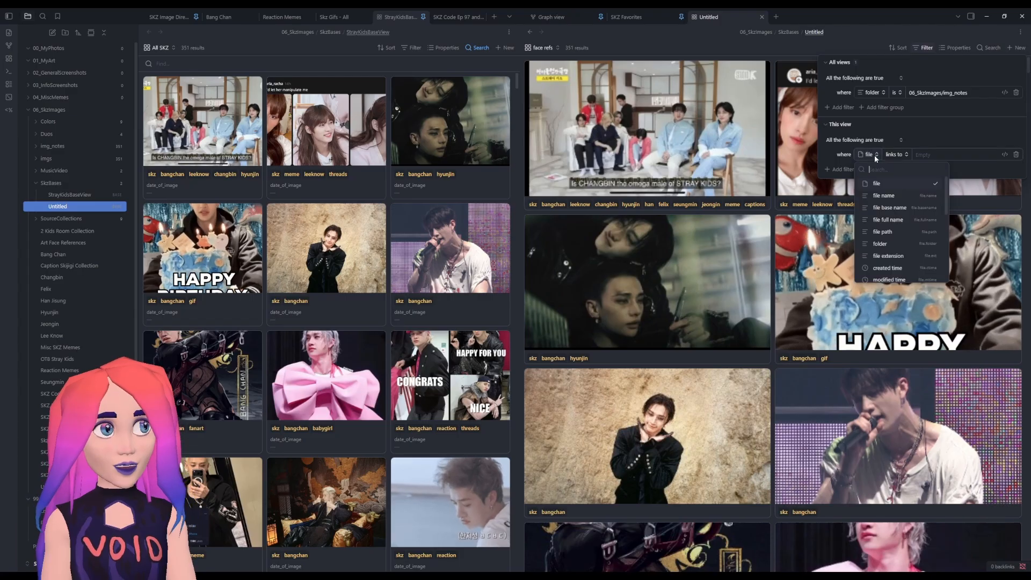
click(898, 255)
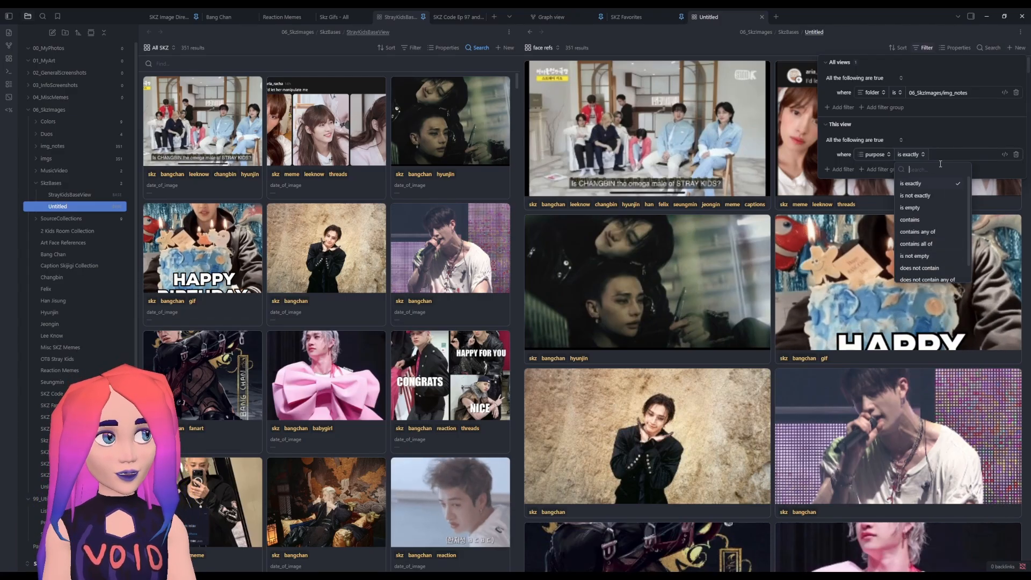
click(910, 219)
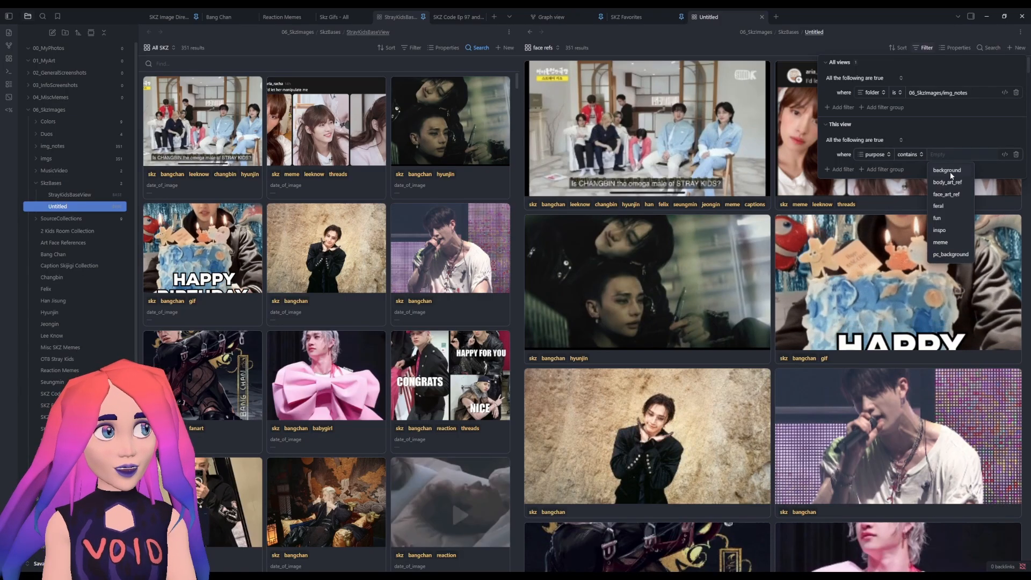
click(947, 196)
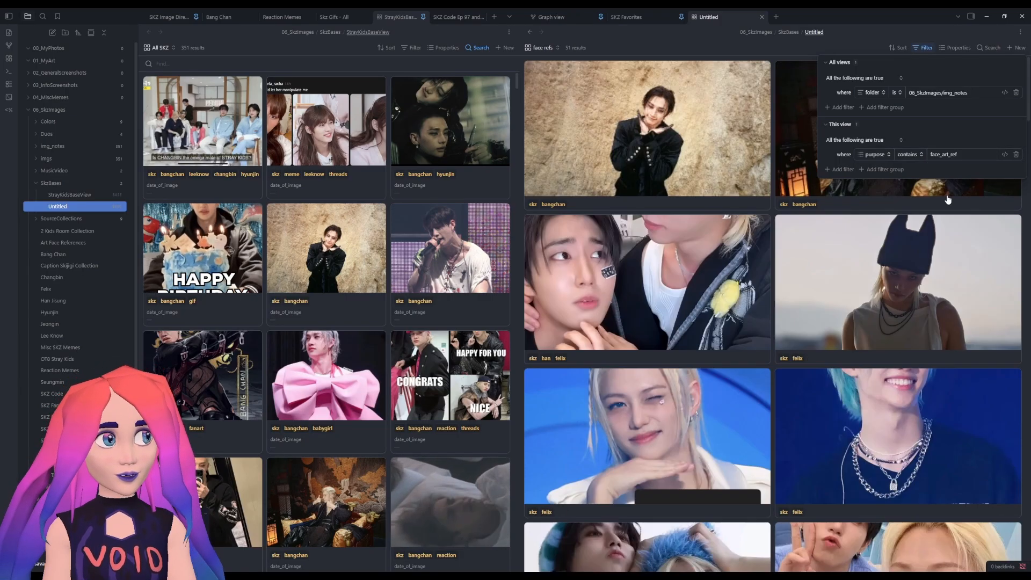
- Set the face refs view's image fit to Contain
click(773, 215)
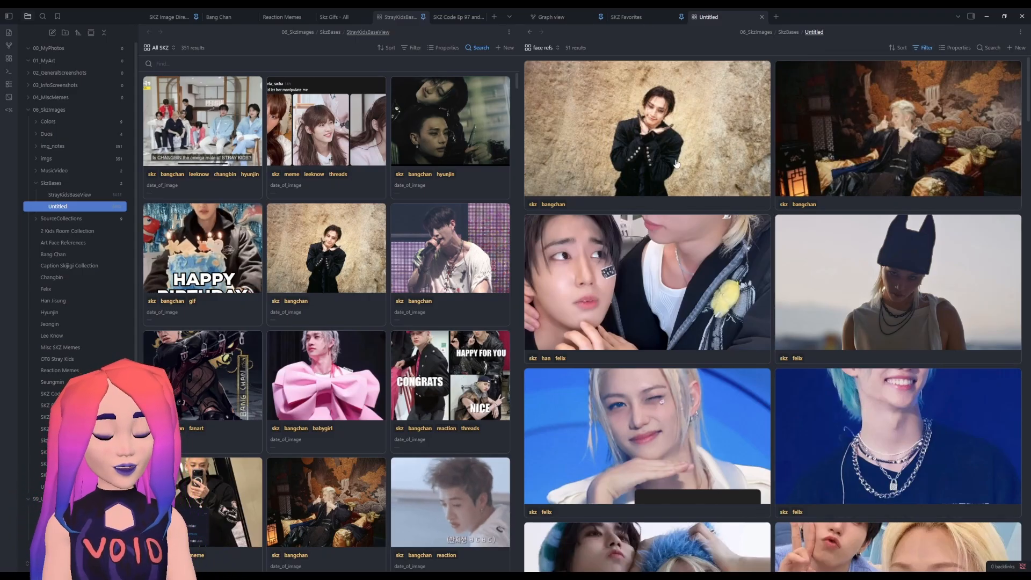
click(547, 48)
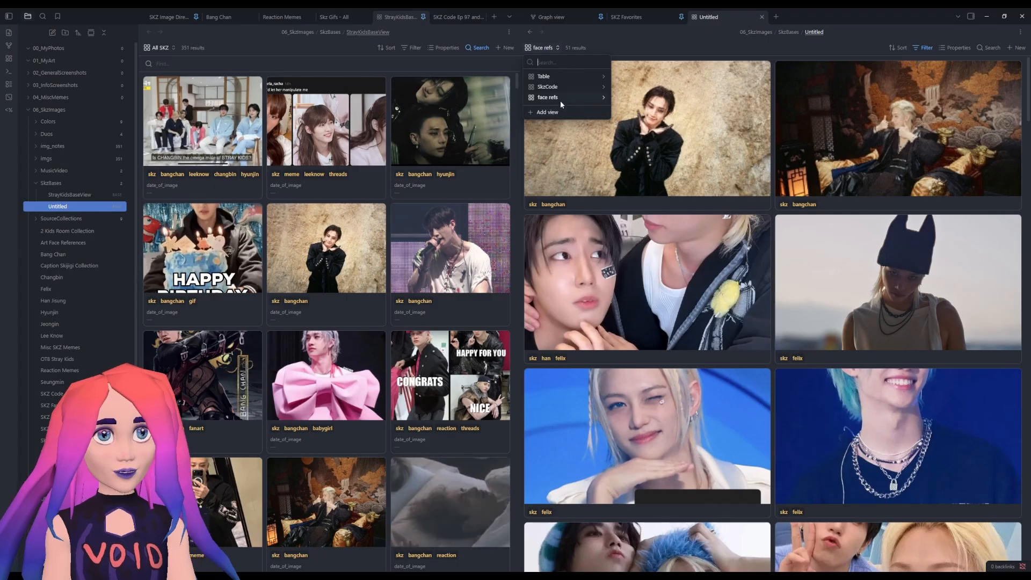
click(603, 98)
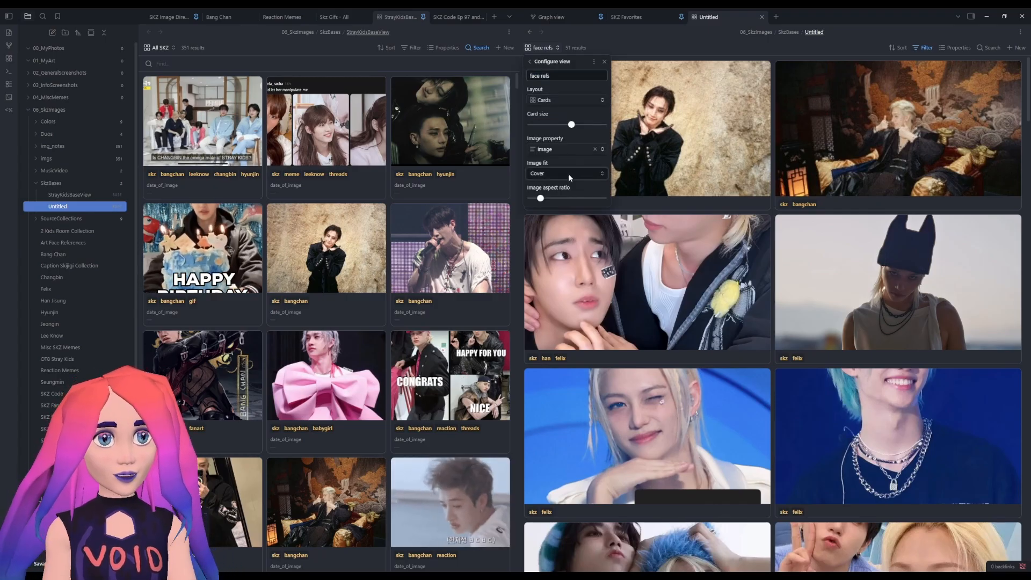
click(560, 200)
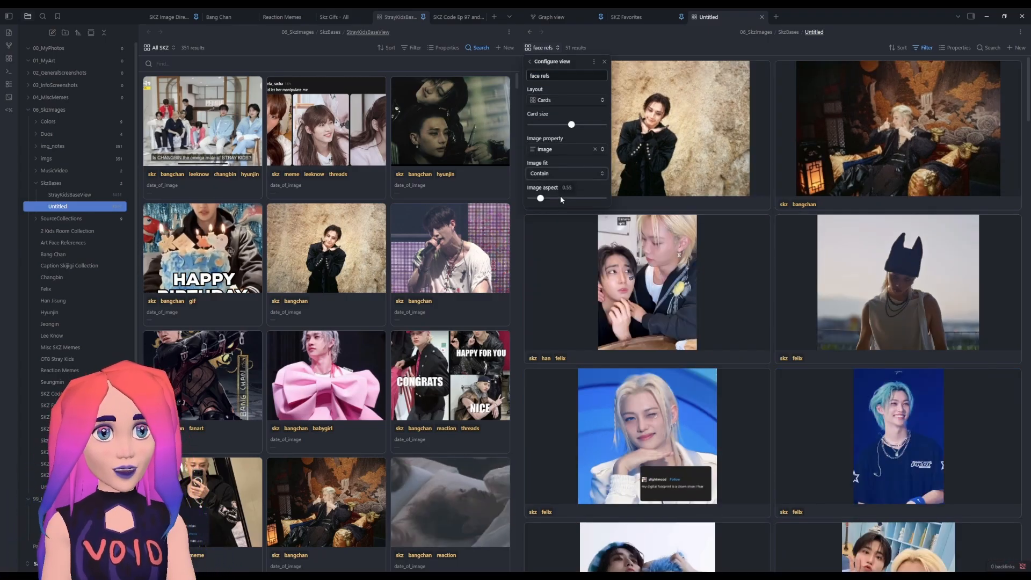
click(765, 47)
scroll(679, 234, down, 4)
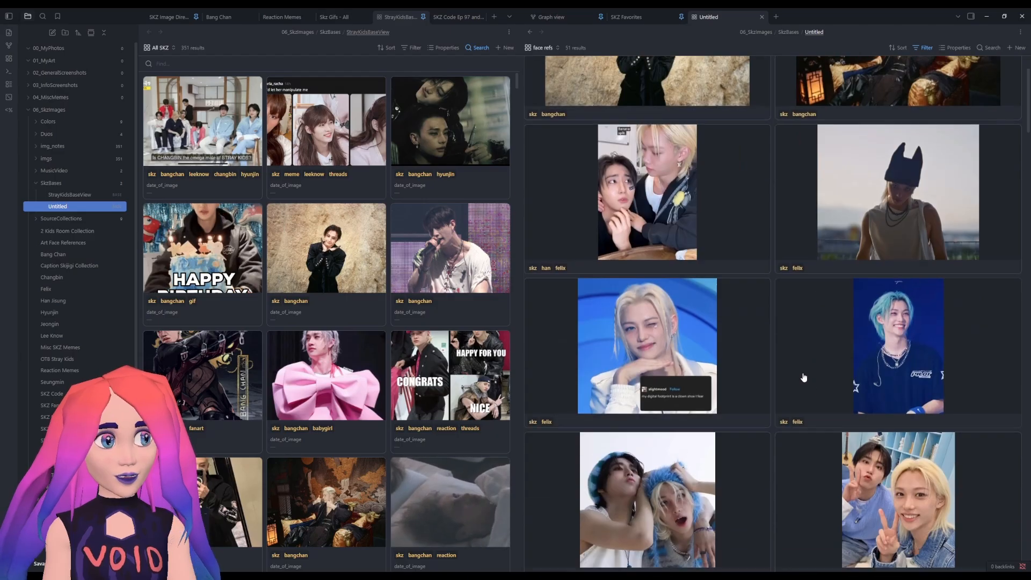
- Inspect the note behind the Felix clown shoe meme card, return to the base and look over the face refs cards
click(634, 218)
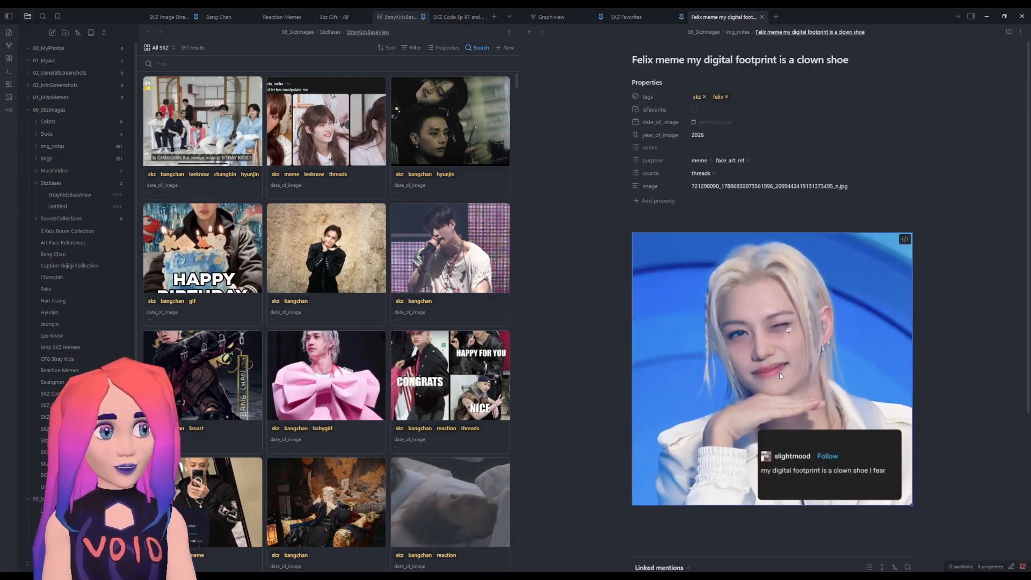
click(528, 32)
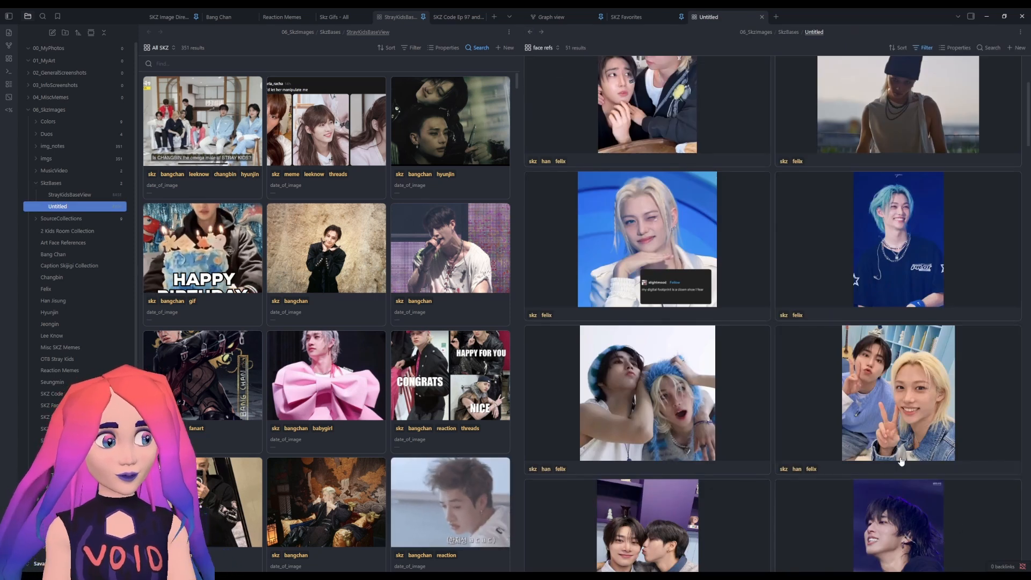
scroll(901, 461, down, 4)
scroll(873, 388, up, 7)
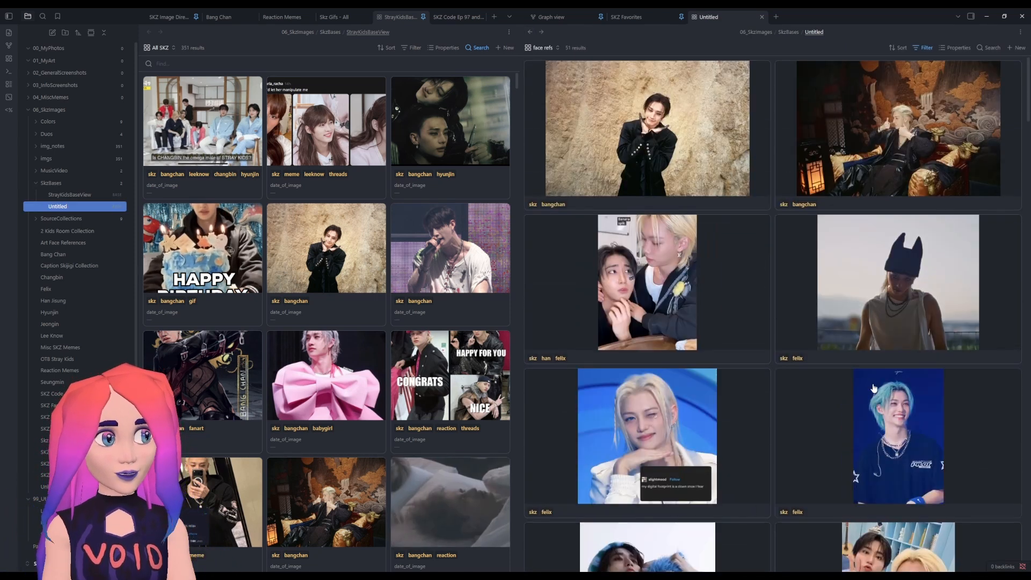
- Replace the face refs view's purpose filter with a new one where date_of_image is empty
click(922, 49)
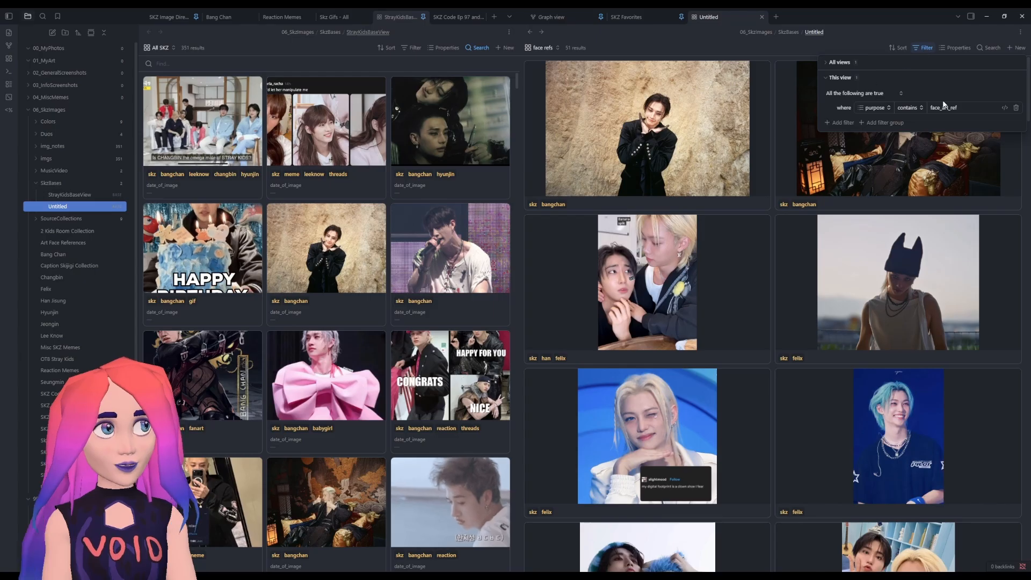
click(1015, 109)
click(868, 108)
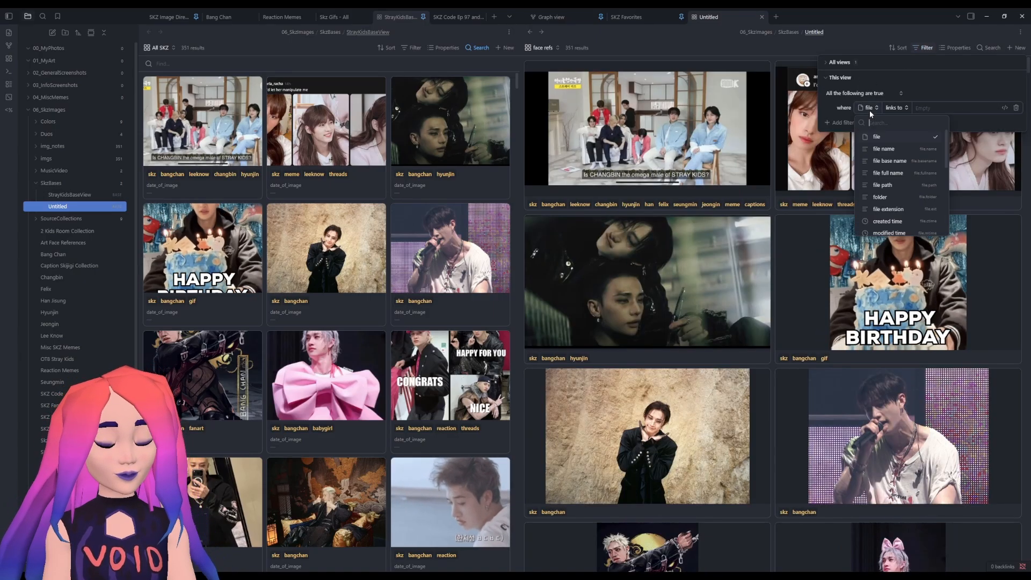
scroll(897, 176, down, 5)
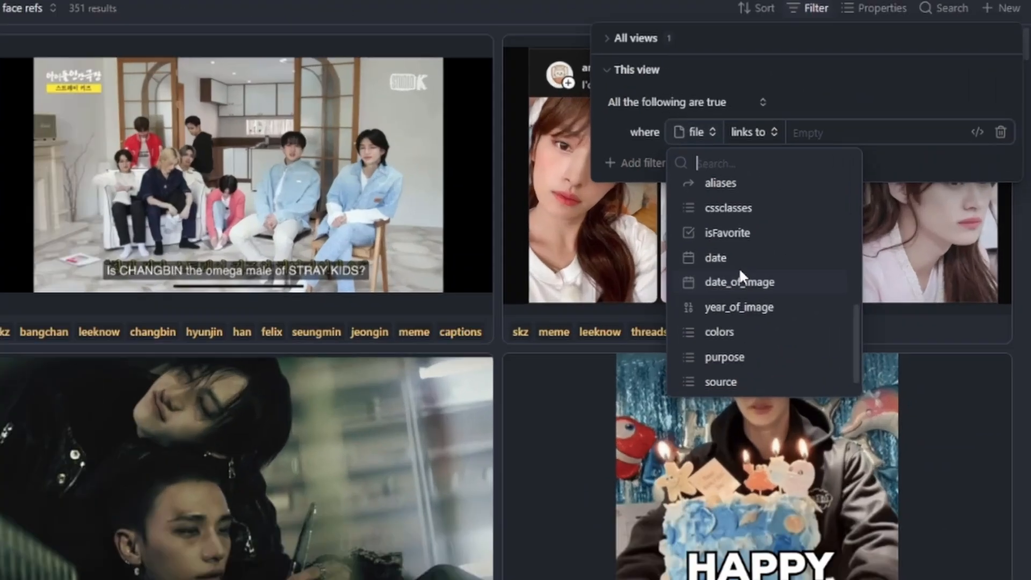
click(741, 282)
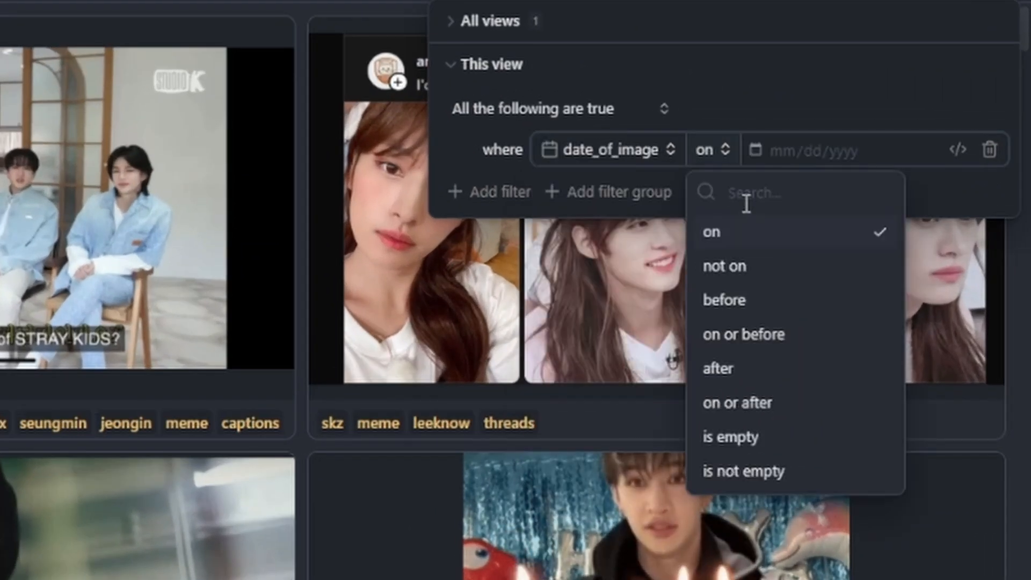
click(720, 437)
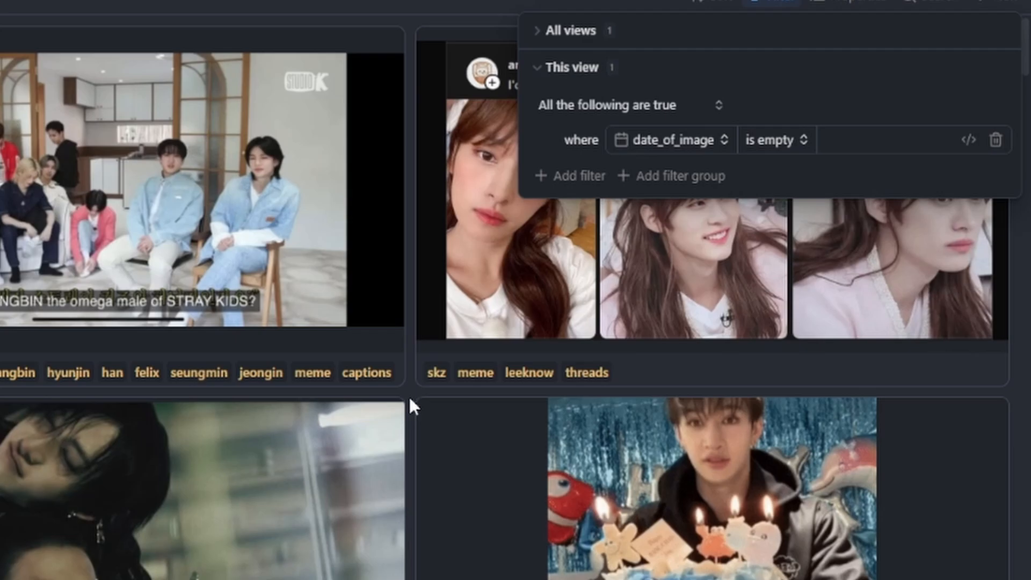
click(302, 451)
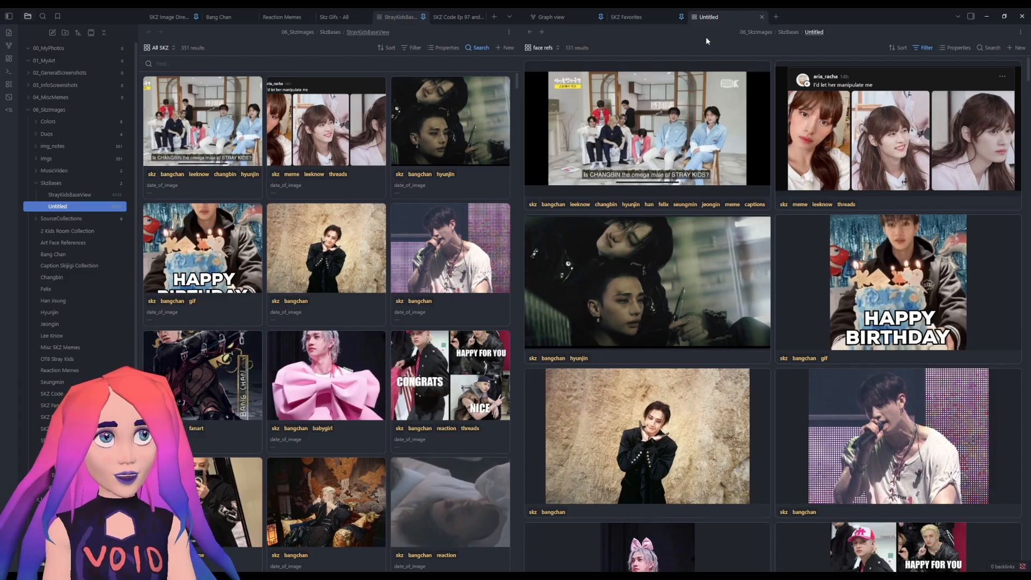
- Look through the image cards filtered by empty date_of_image
scroll(799, 299, down, 15)
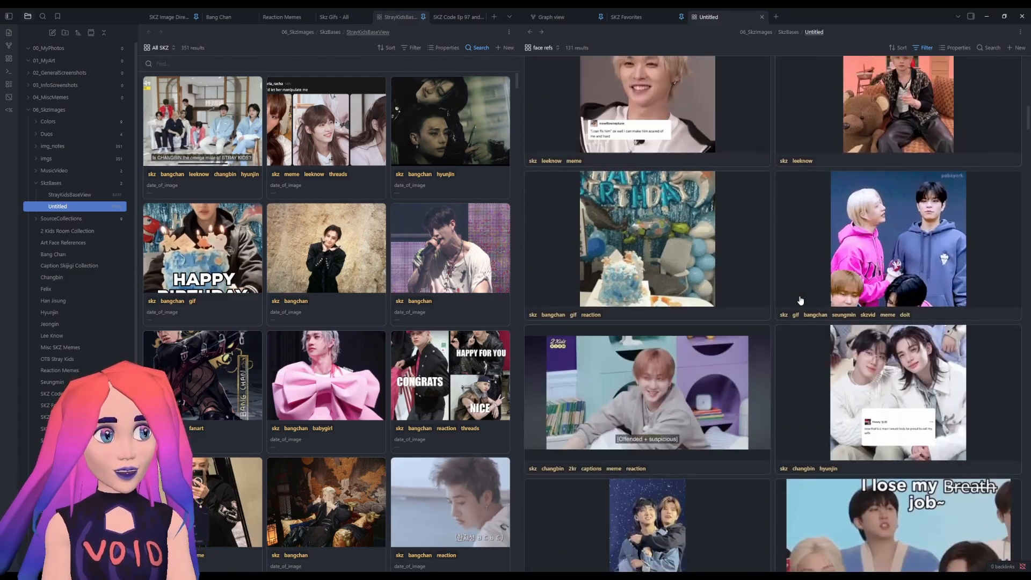
scroll(800, 299, down, 15)
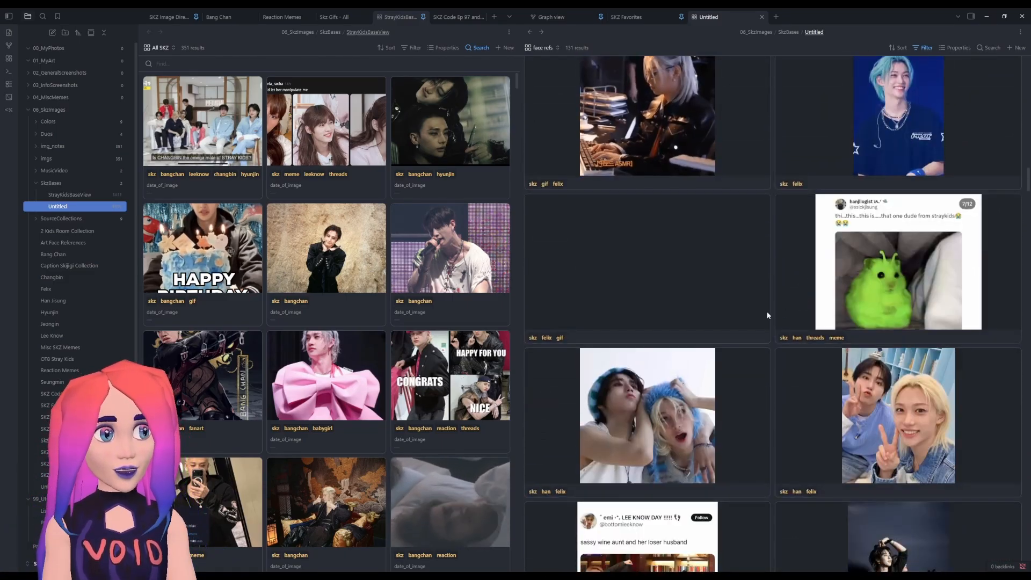
scroll(767, 315, down, 3)
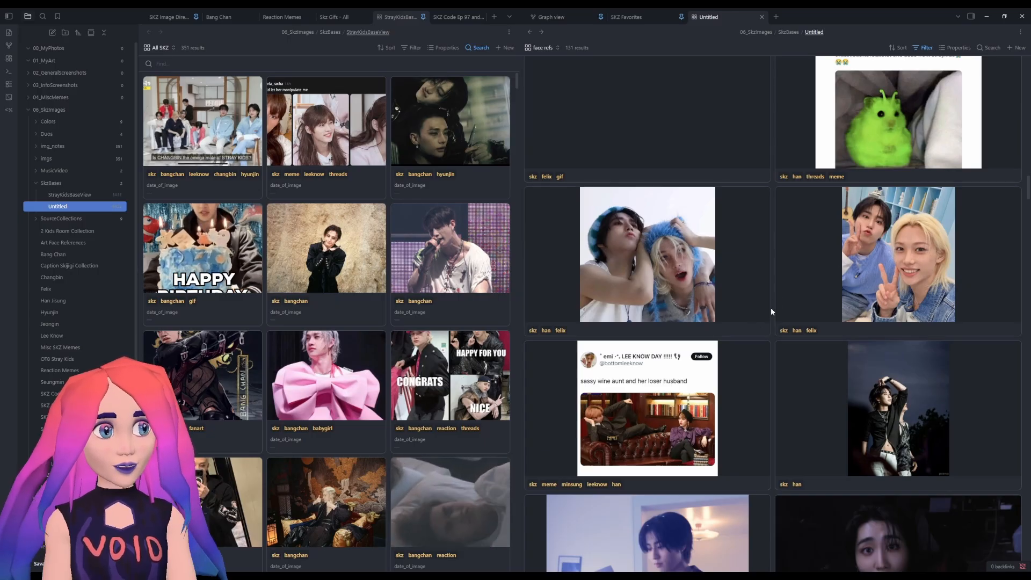
scroll(827, 230, up, 10)
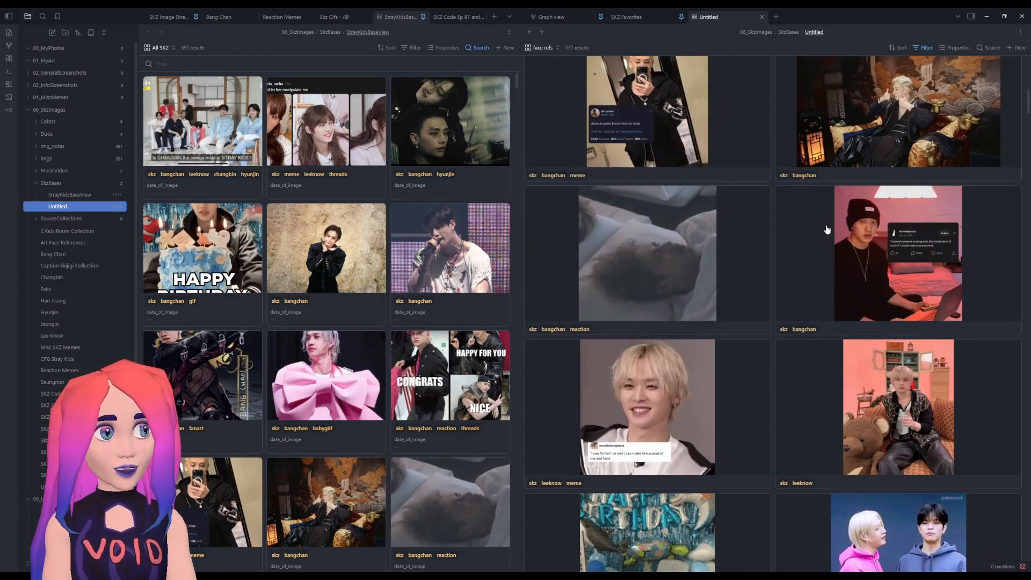
scroll(827, 229, up, 5)
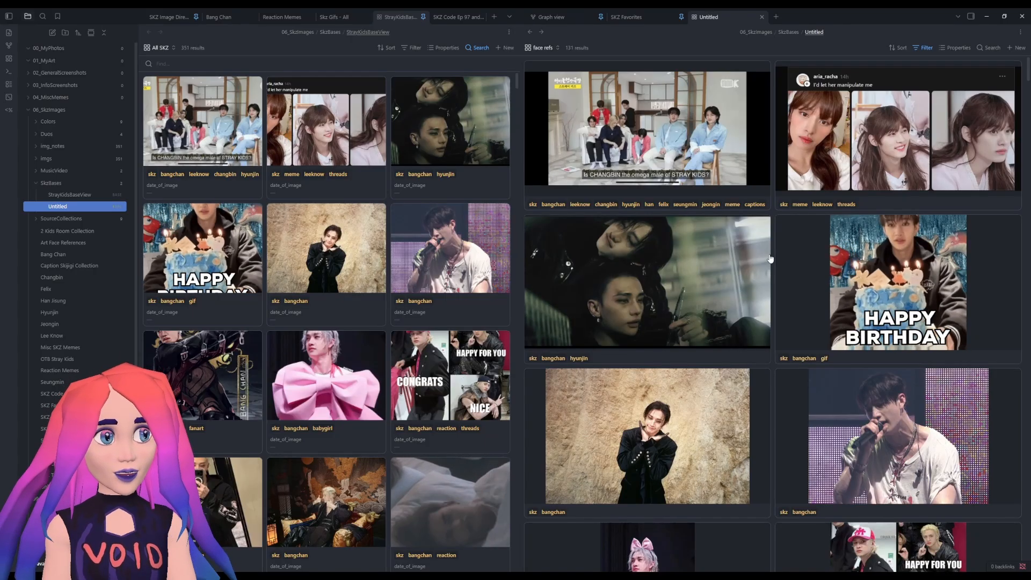
- Delete the Untitled base from the SkzBases folder
click(762, 17)
click(61, 206)
right_click(66, 208)
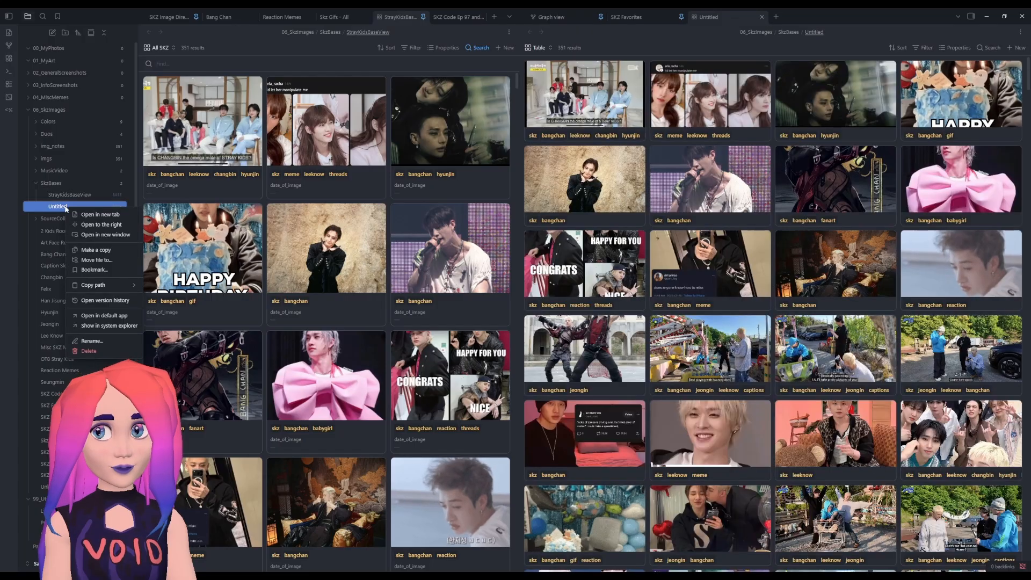
click(86, 350)
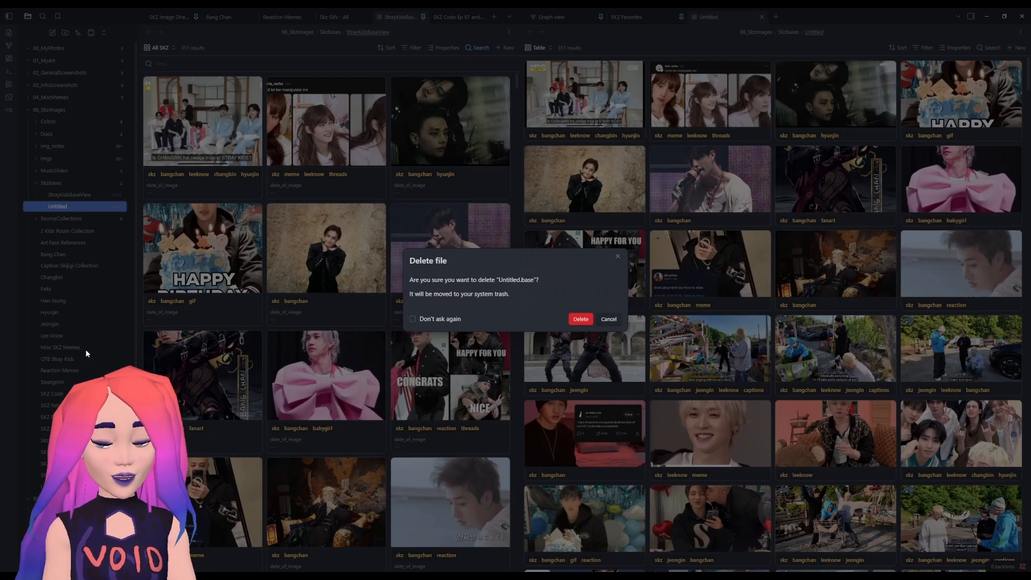
click(581, 320)
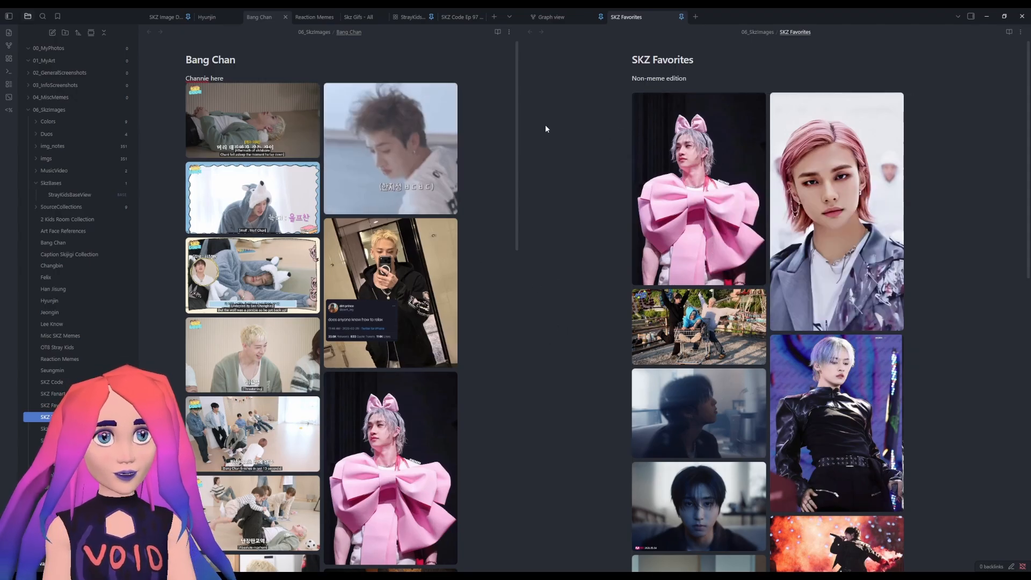
- Show the dataviewjs source code behind the image gallery in the SKZ Favorites note
mouse_move(737, 127)
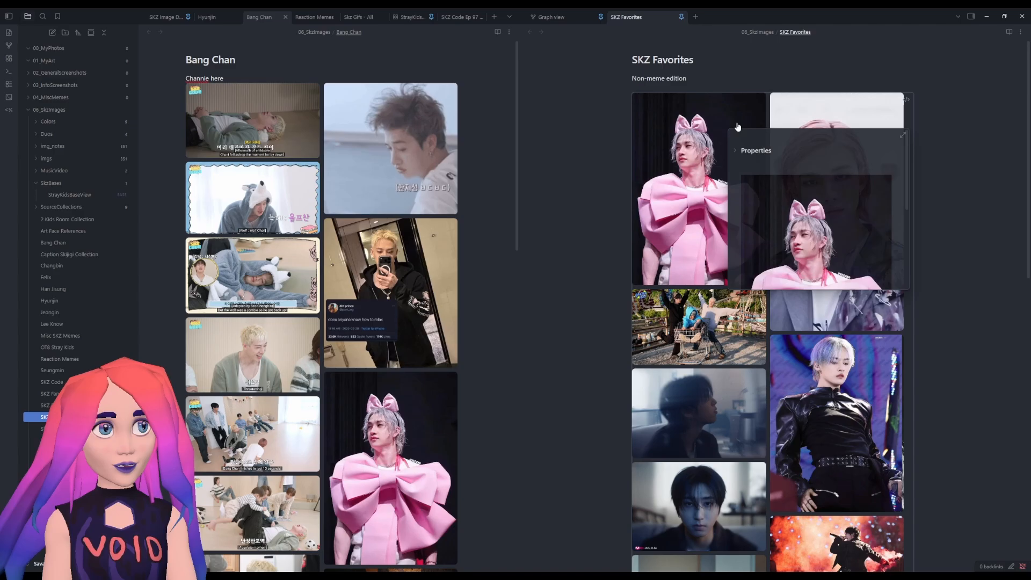
click(905, 101)
click(838, 145)
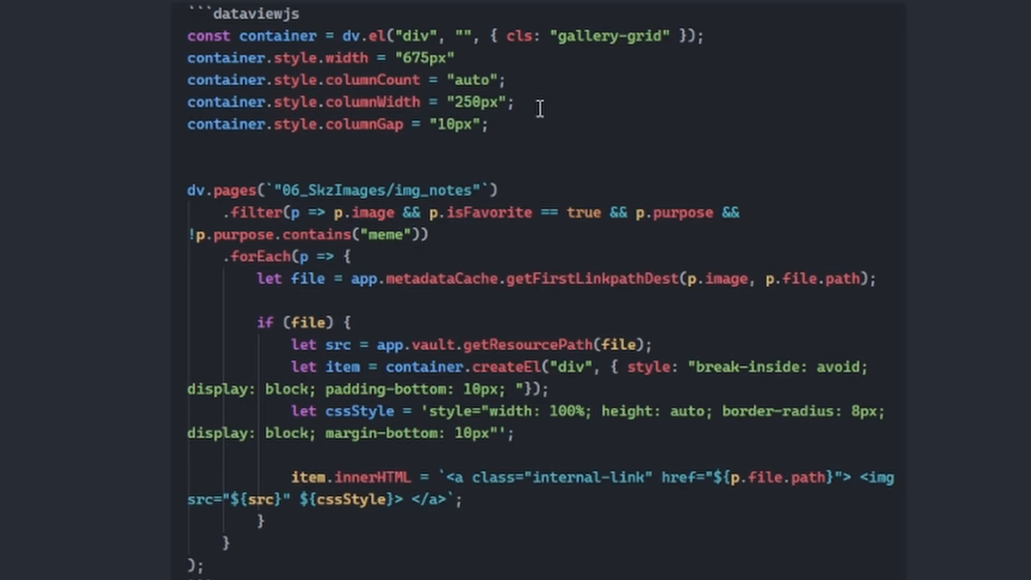
- Examine the gallery code's container styling lines and the 06_SkzImages/img_notes source folder by highlighting them
drag(487, 129, 198, 38)
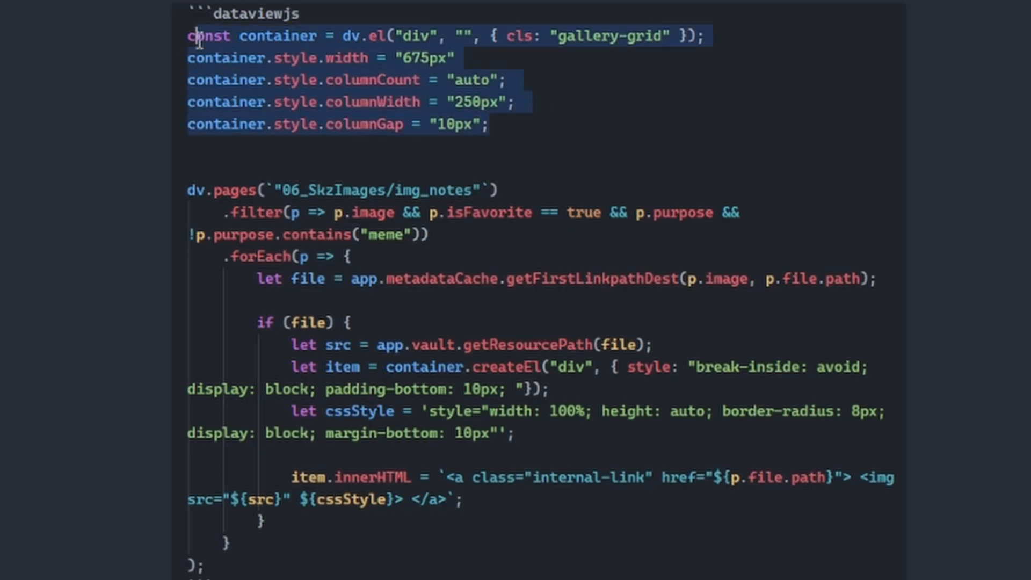
click(559, 127)
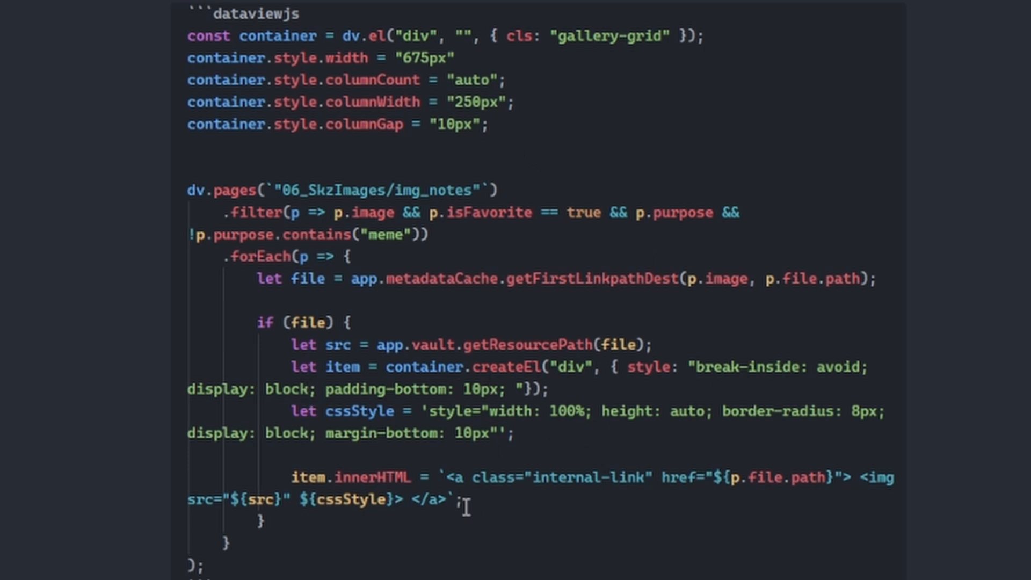
click(537, 440)
drag(481, 189, 283, 188)
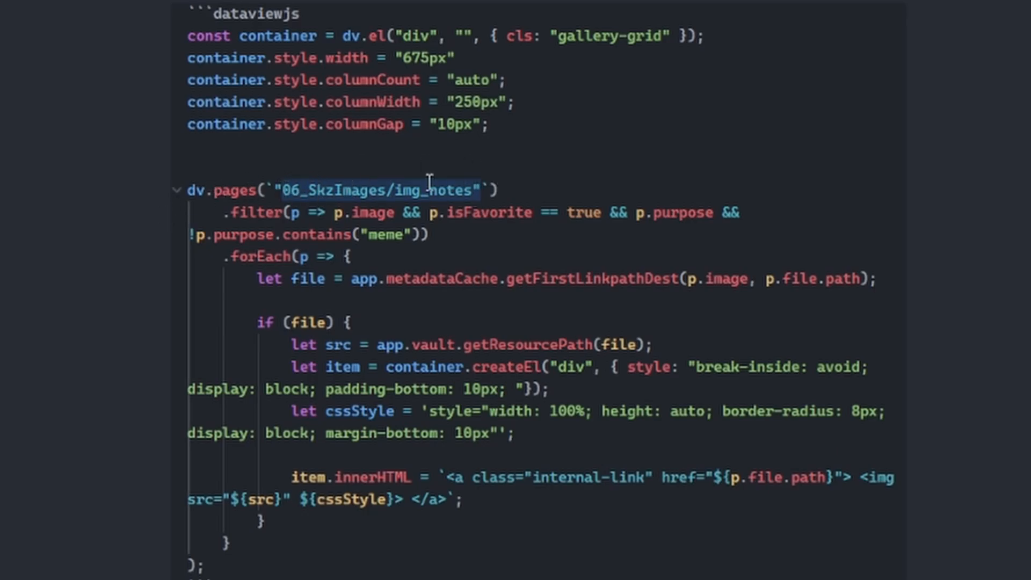
click(476, 190)
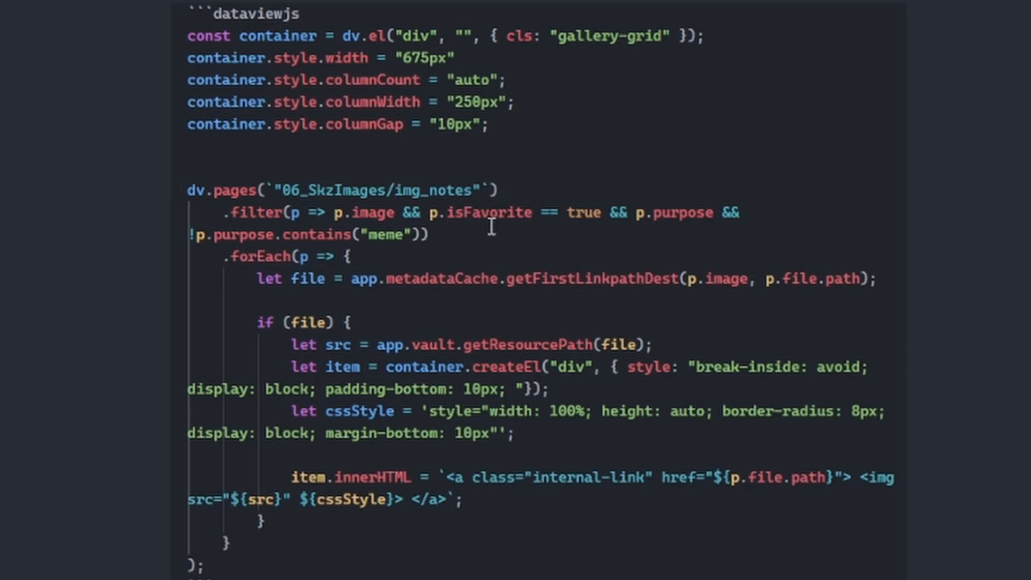
- Examine the gallery code's filter conditions on image, isFavorite and purpose, highlighting each property and the whole filter
double_click(368, 212)
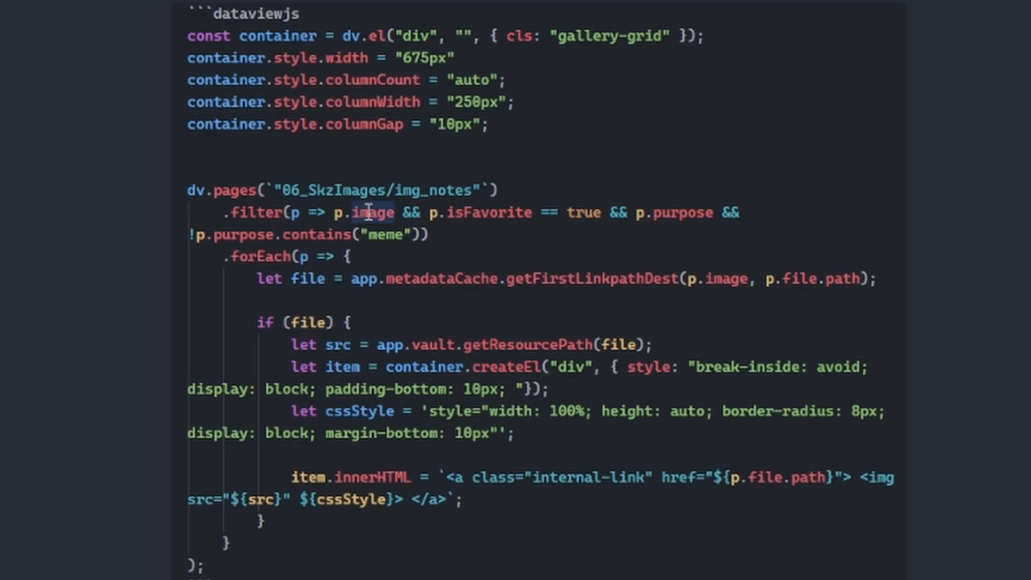
double_click(486, 214)
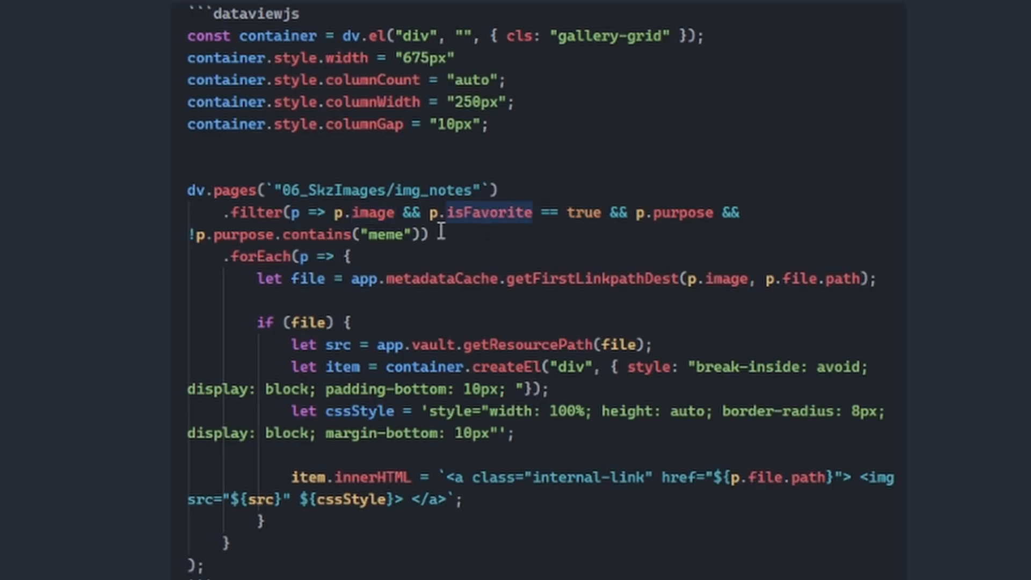
double_click(382, 210)
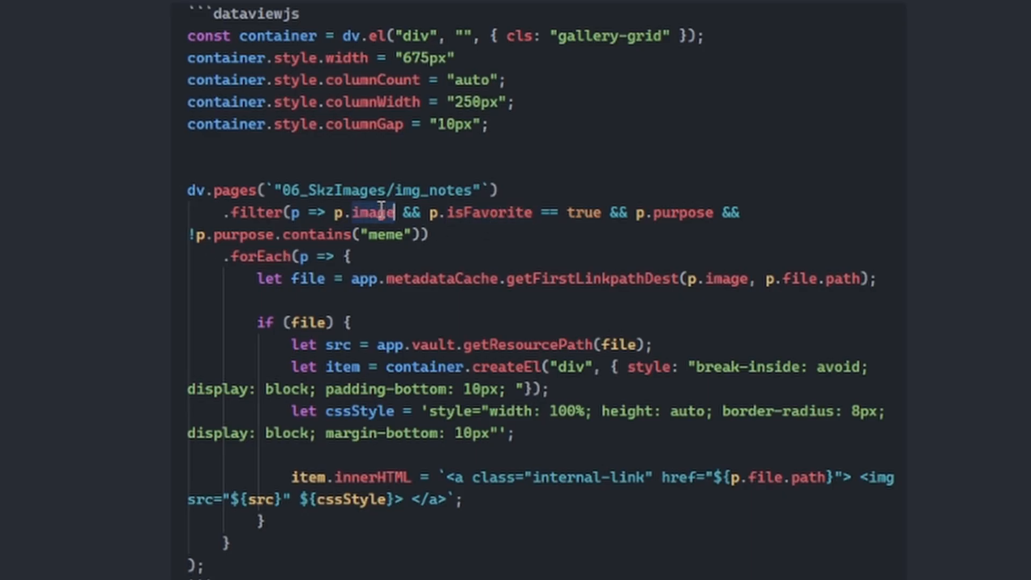
double_click(519, 213)
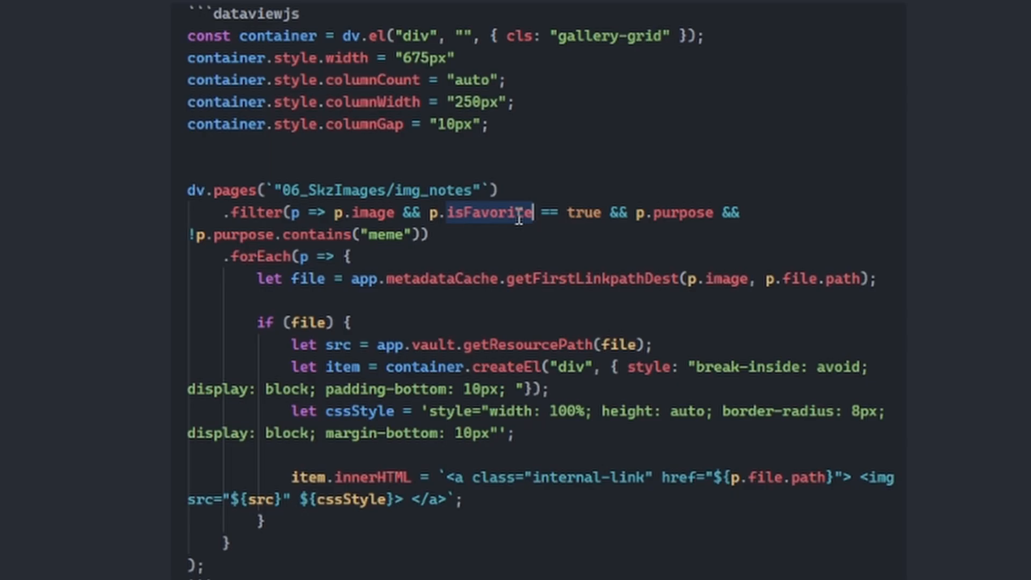
double_click(690, 212)
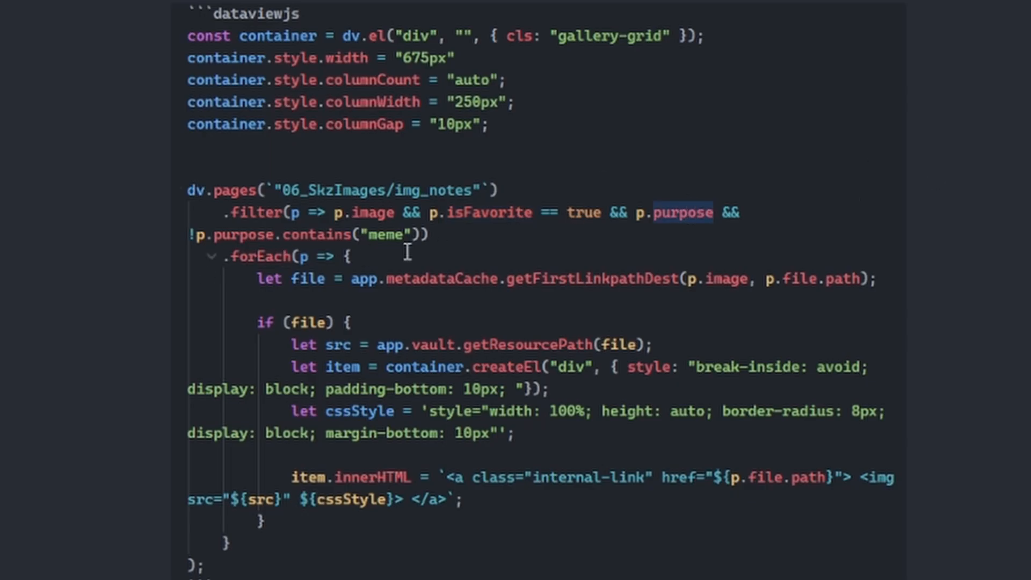
click(477, 238)
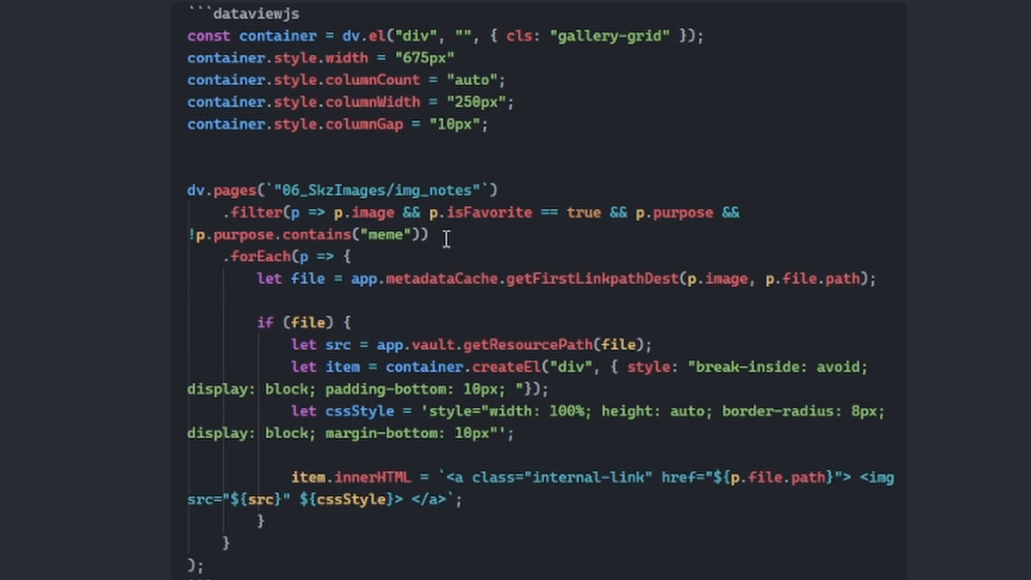
drag(445, 239, 197, 215)
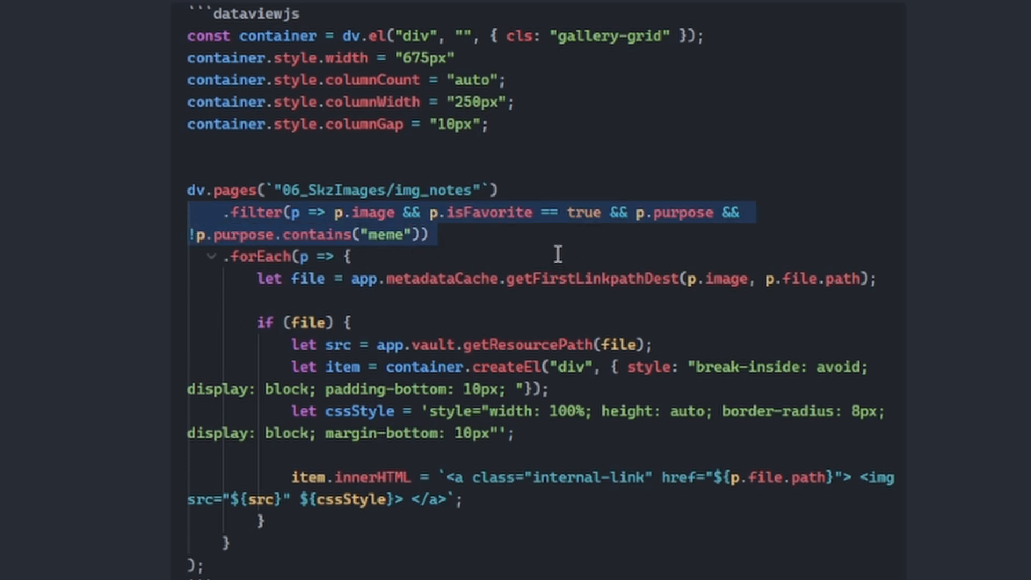
- Examine the gallery code's file lookup and resource path lines, highlighting the image and file.path arguments and the file variable
click(534, 238)
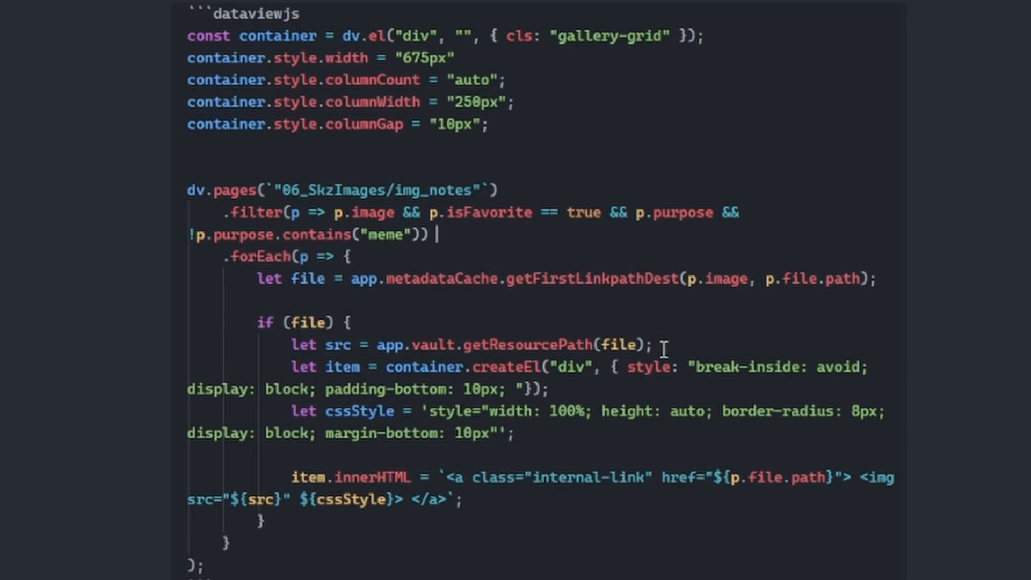
drag(660, 340, 159, 274)
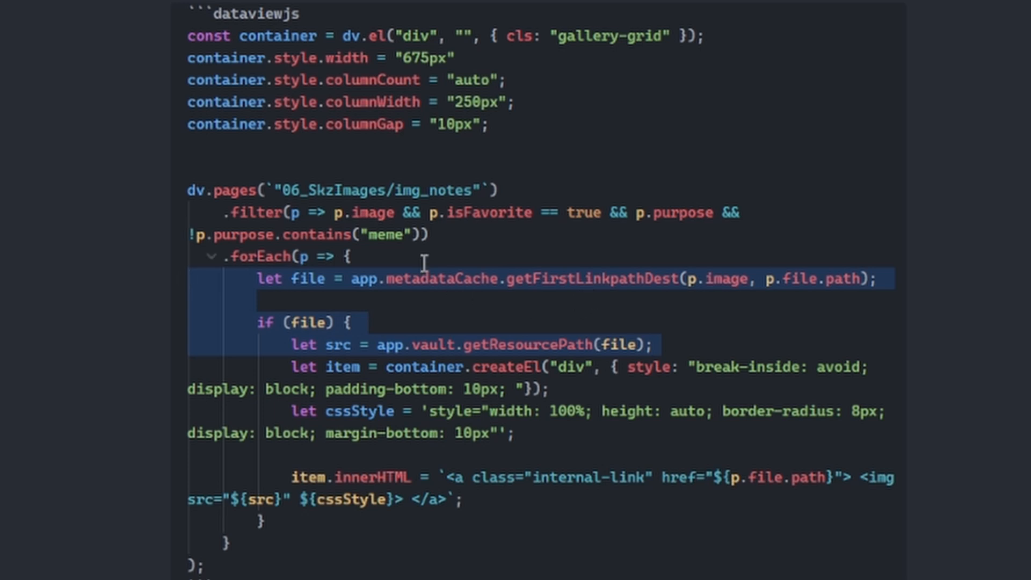
click(438, 284)
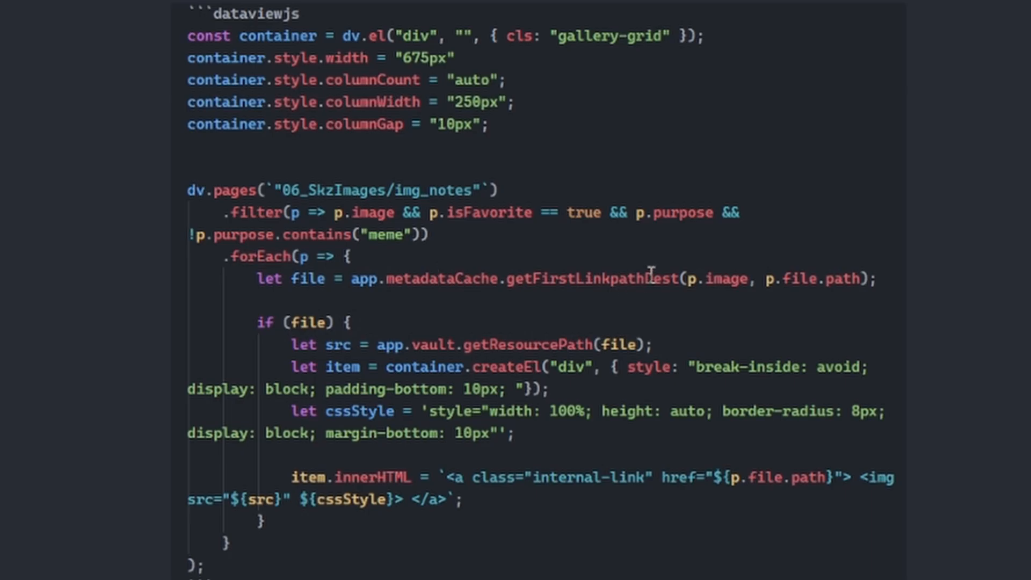
double_click(742, 278)
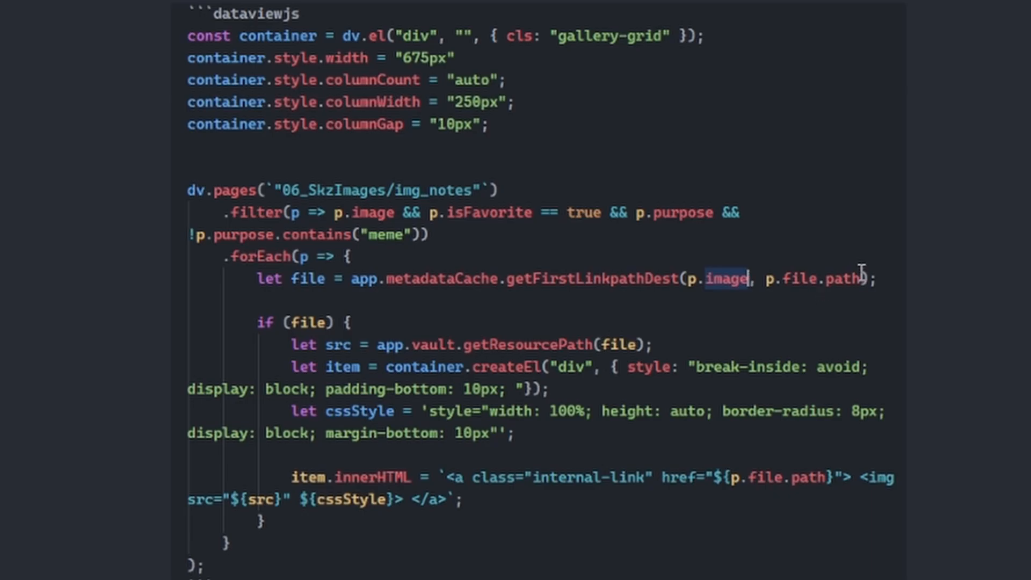
drag(861, 279, 785, 282)
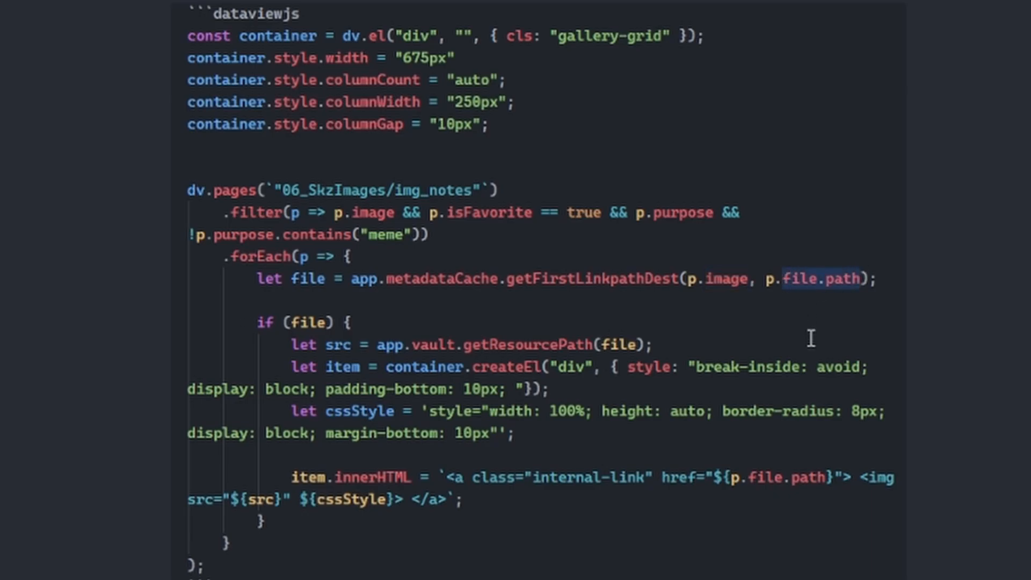
click(582, 321)
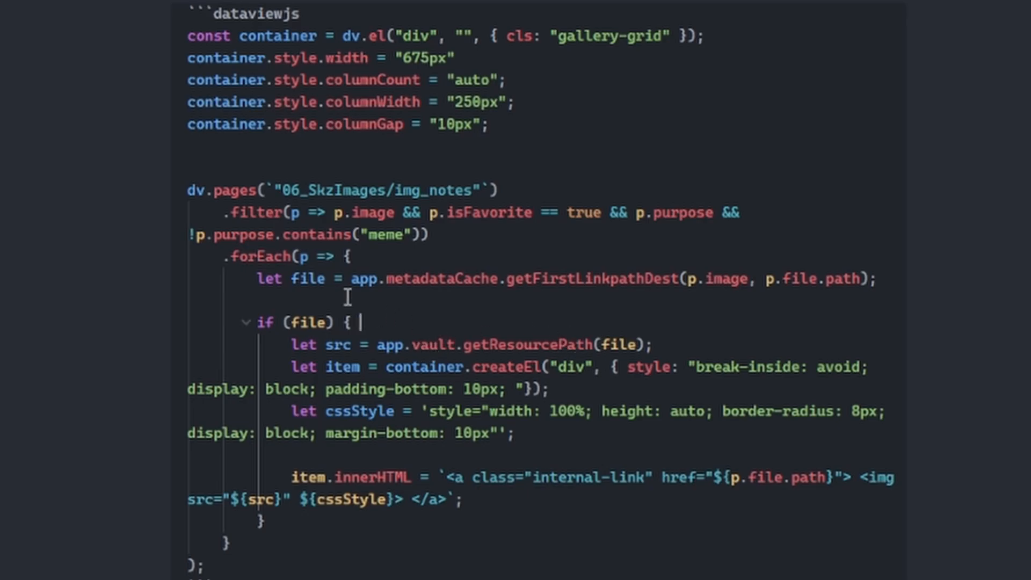
double_click(307, 277)
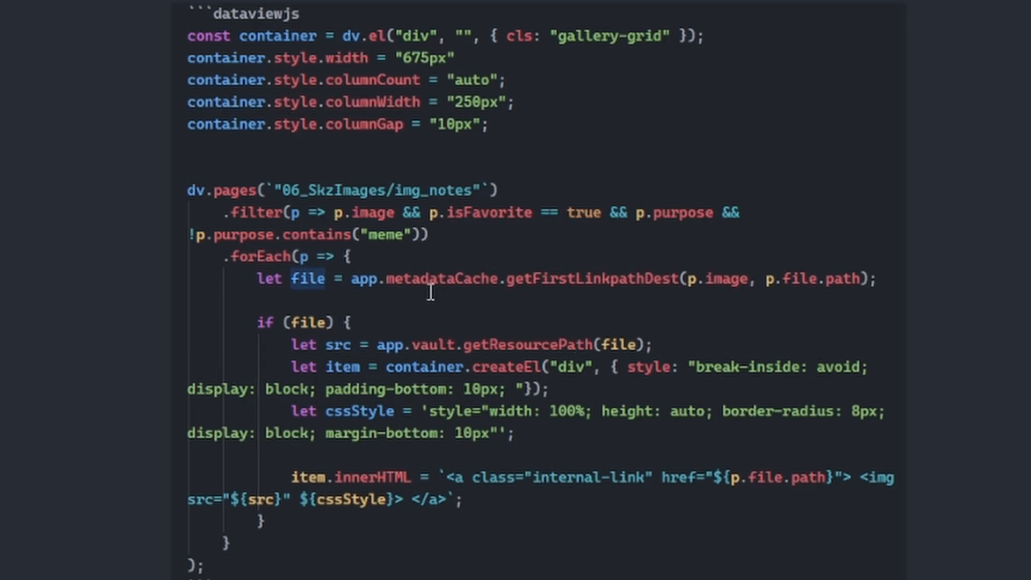
double_click(618, 346)
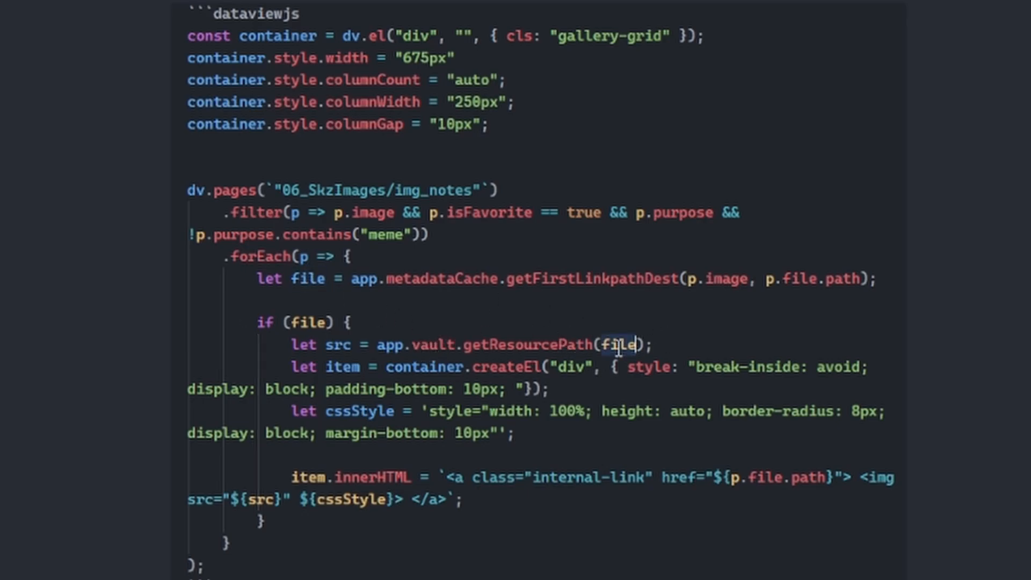
click(707, 343)
- Examine the gallery code's item container and cssStyle lines by highlighting them
click(573, 504)
drag(274, 367, 554, 464)
click(600, 542)
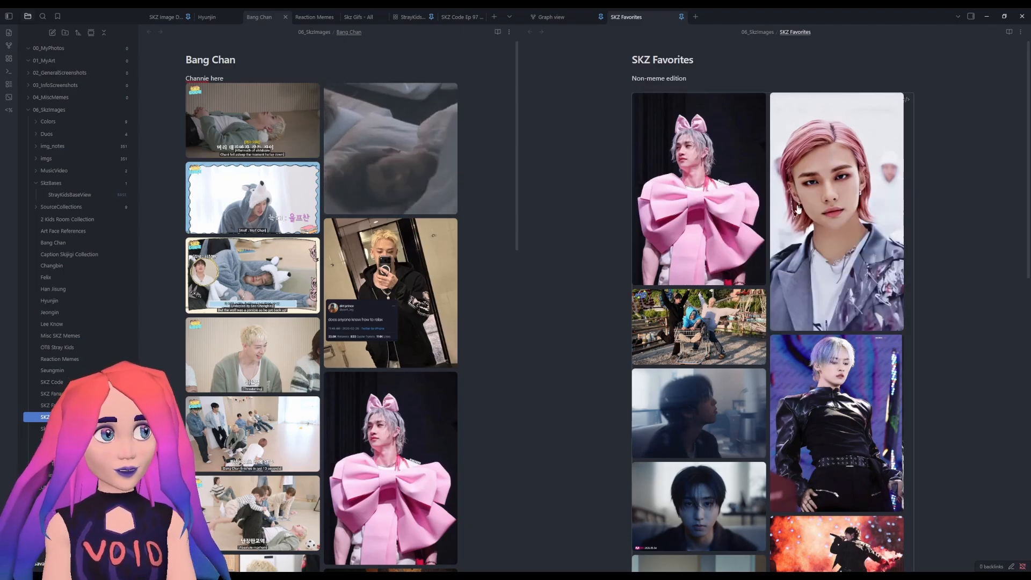
- Show the SKZ Favorites gallery's dataviewjs source again and return to the rendered gallery
mouse_move(690, 206)
mouse_move(815, 164)
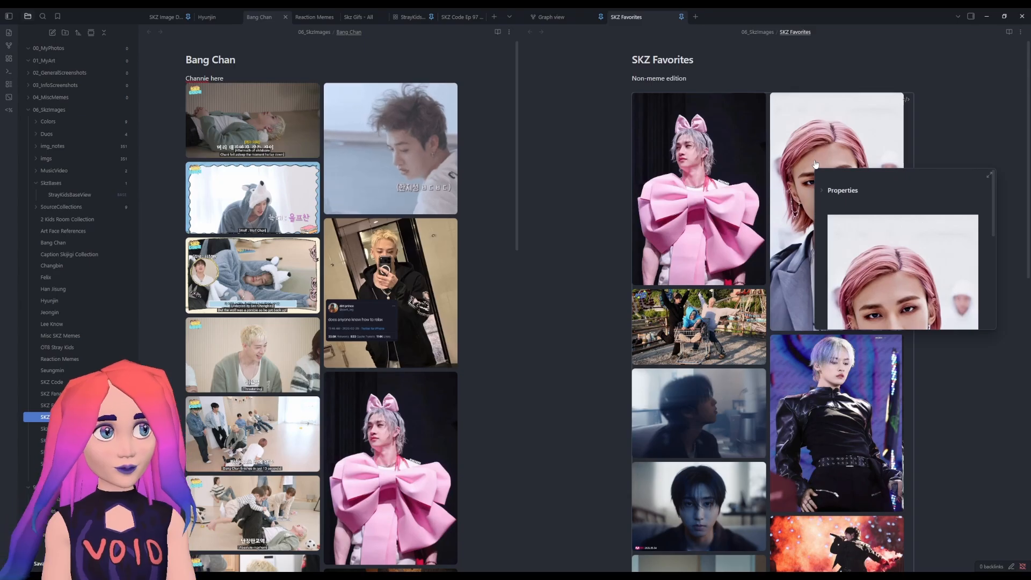
mouse_move(850, 387)
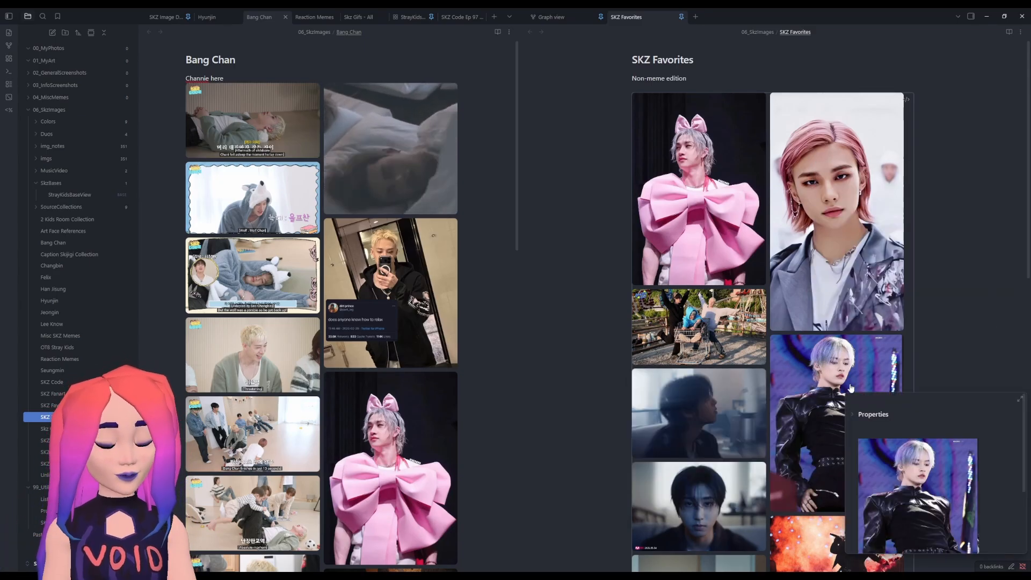
click(909, 102)
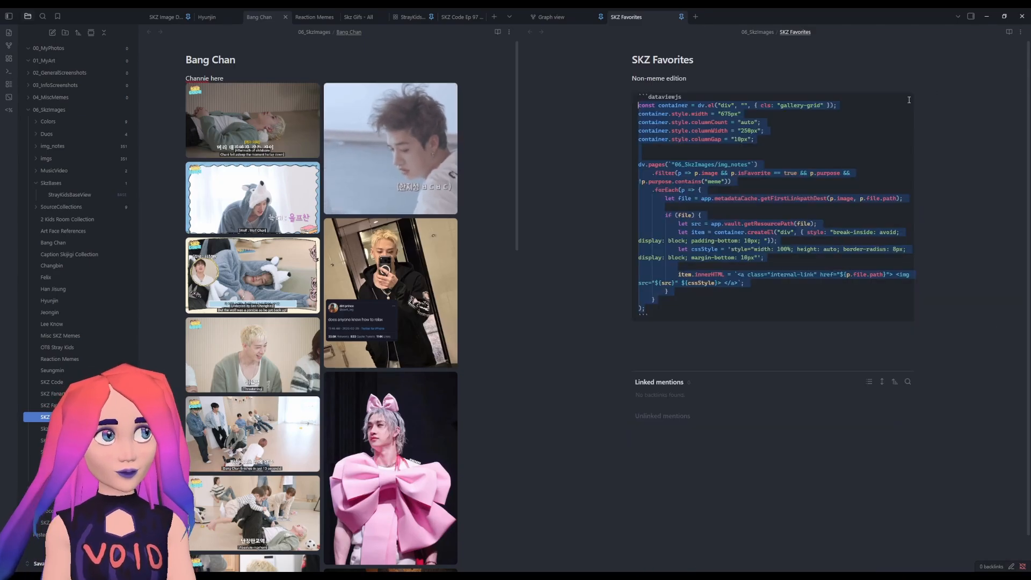
click(815, 267)
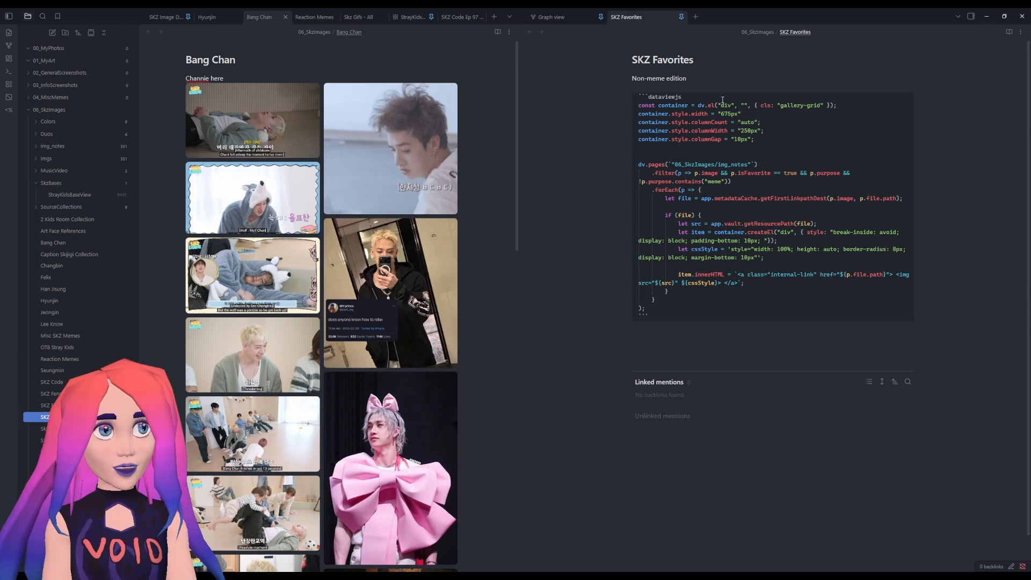
click(669, 77)
- Look through the rendered SKZ Favorites gallery and the linked note previews of its images
mouse_move(692, 184)
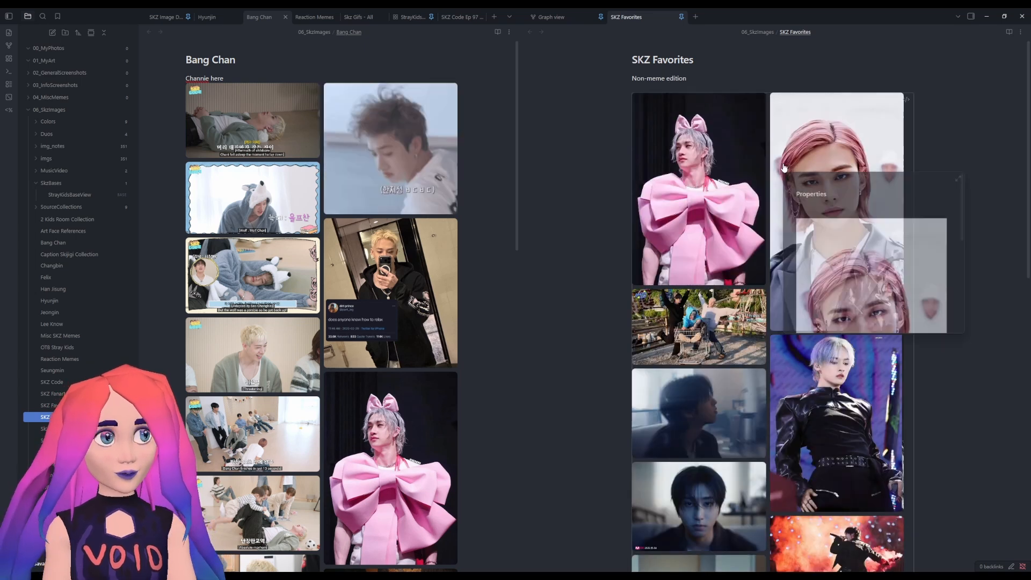
mouse_move(689, 322)
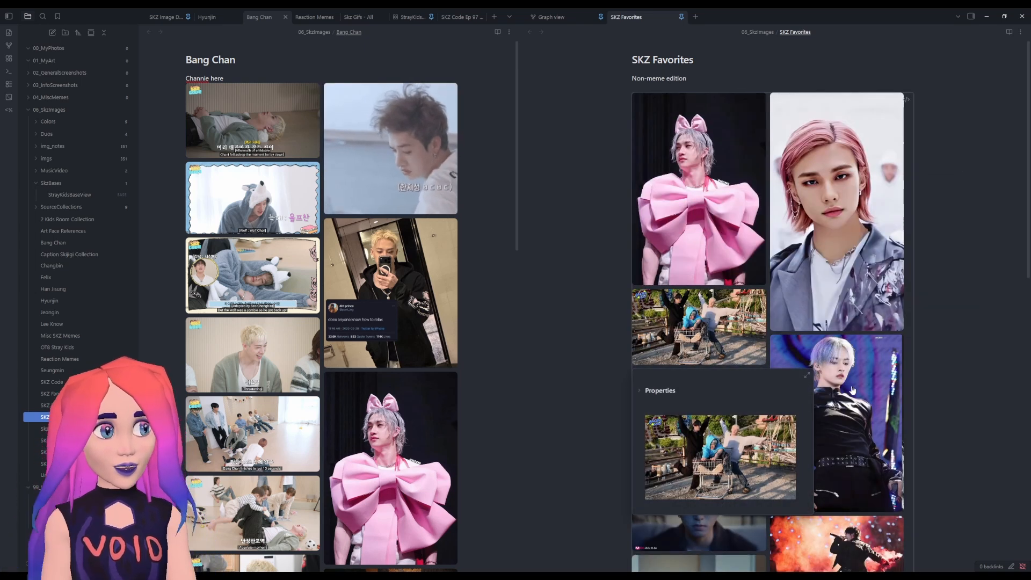
mouse_move(853, 390)
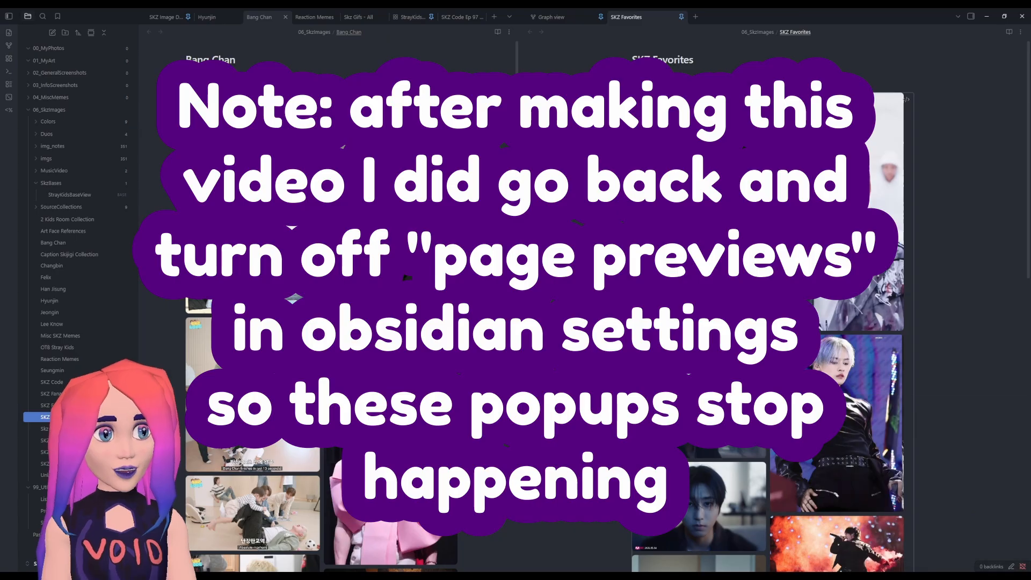
mouse_move(824, 138)
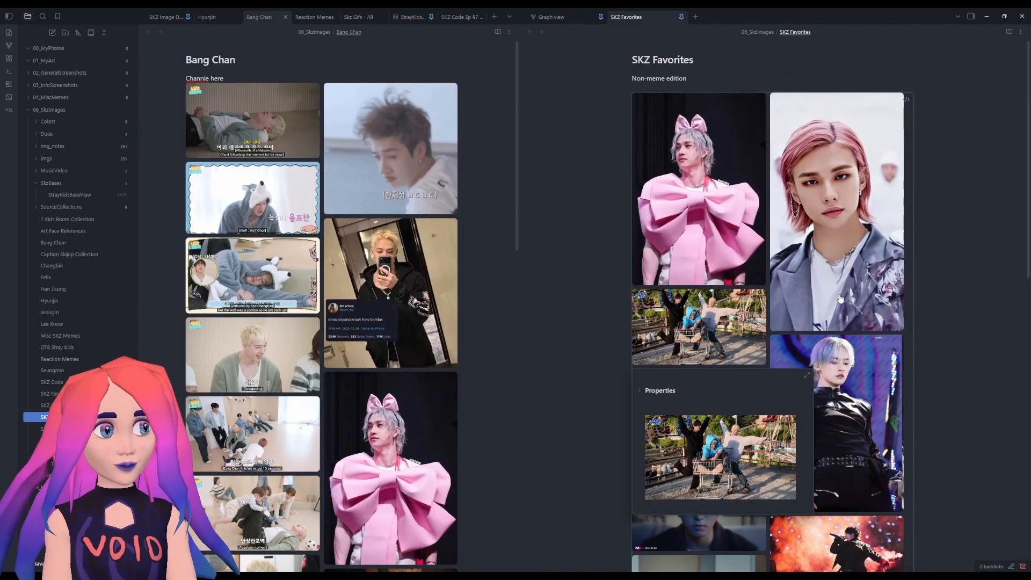
mouse_move(840, 298)
mouse_move(708, 286)
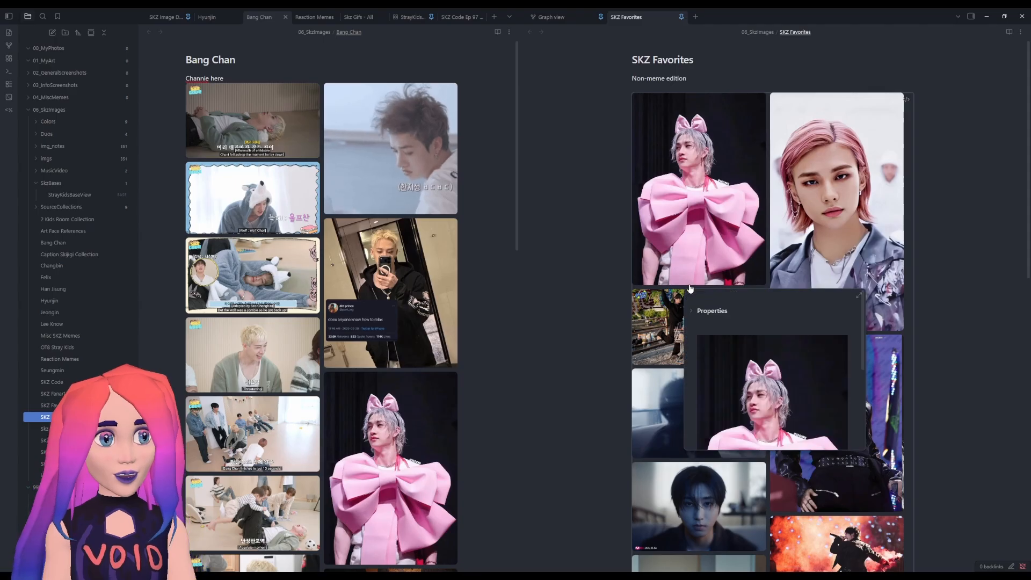
mouse_move(880, 249)
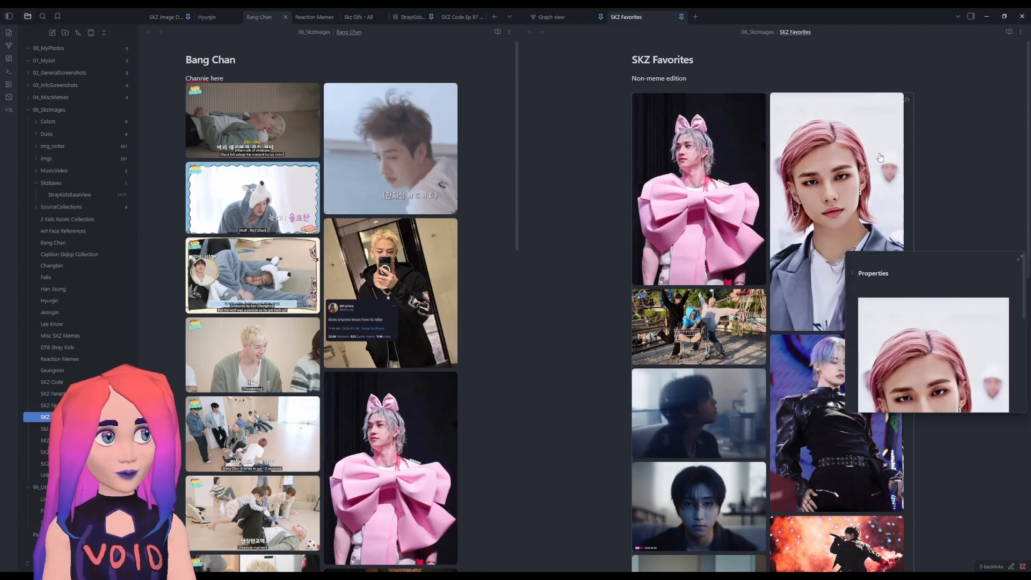
scroll(949, 175, down, 5)
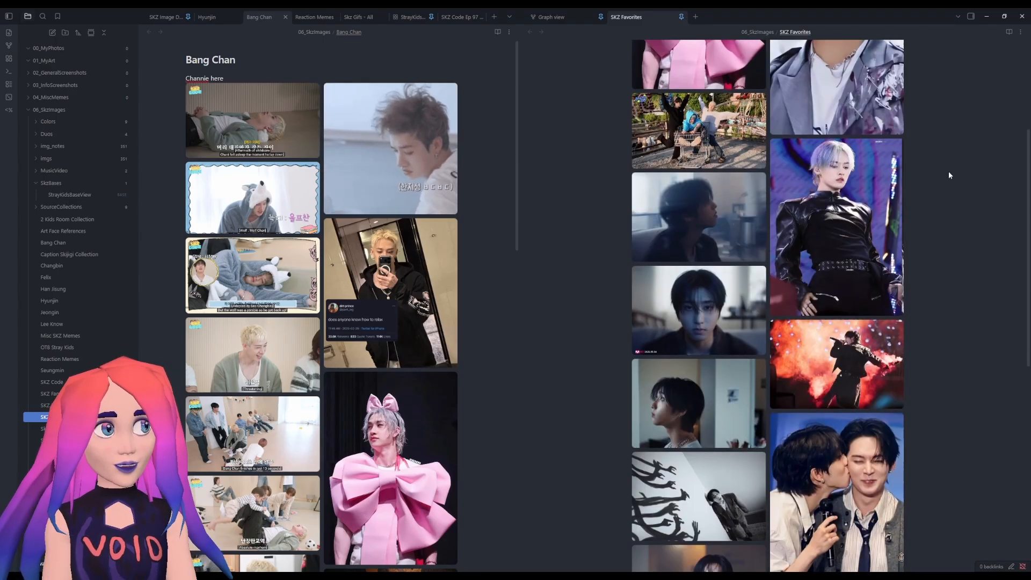
scroll(948, 171, up, 5)
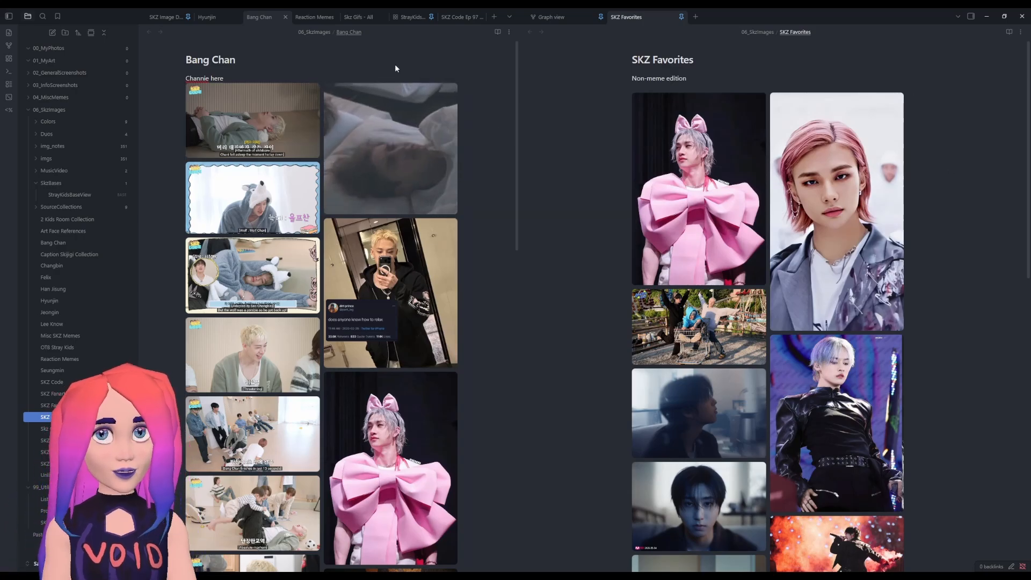
- Open the StrayKidsBaseView base beside the SKZ Favorites gallery to compare the two image layouts
click(401, 17)
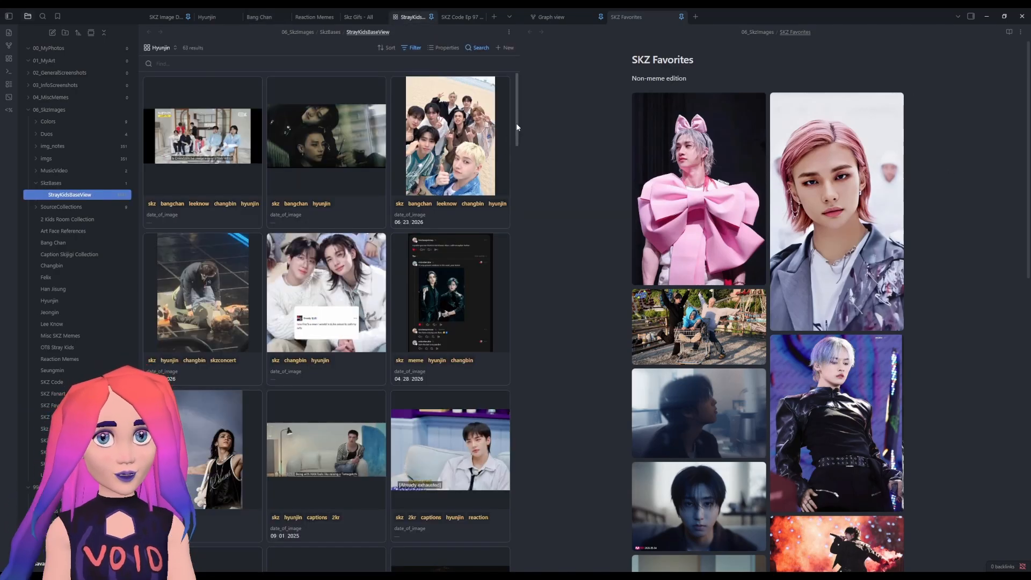
drag(518, 115, 517, 80)
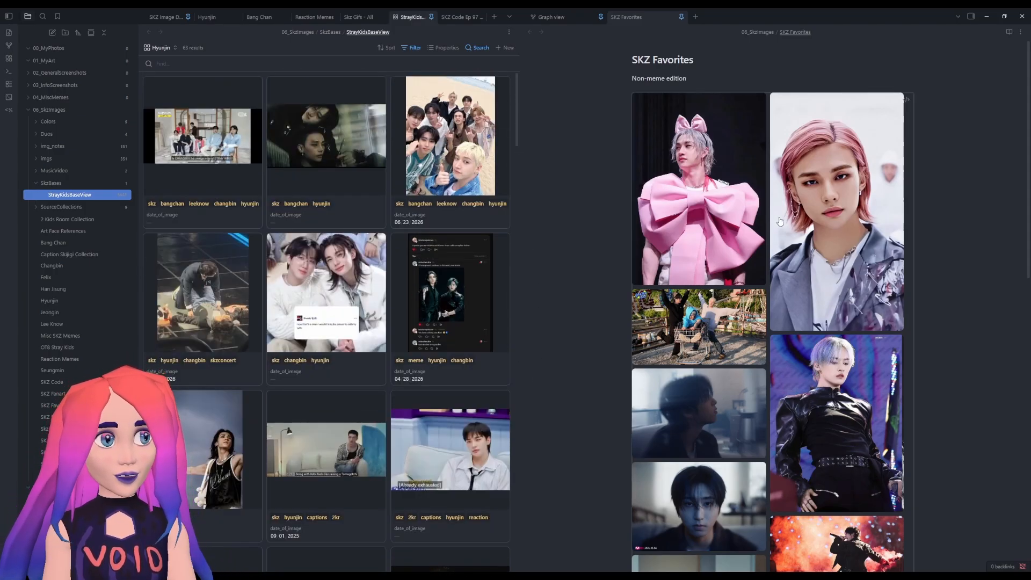
mouse_move(775, 226)
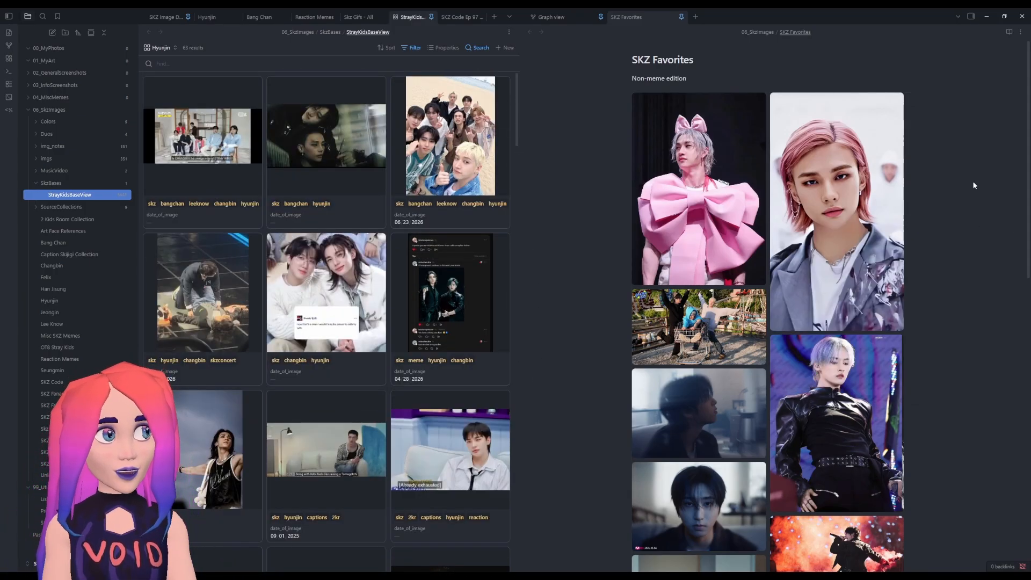
mouse_move(743, 240)
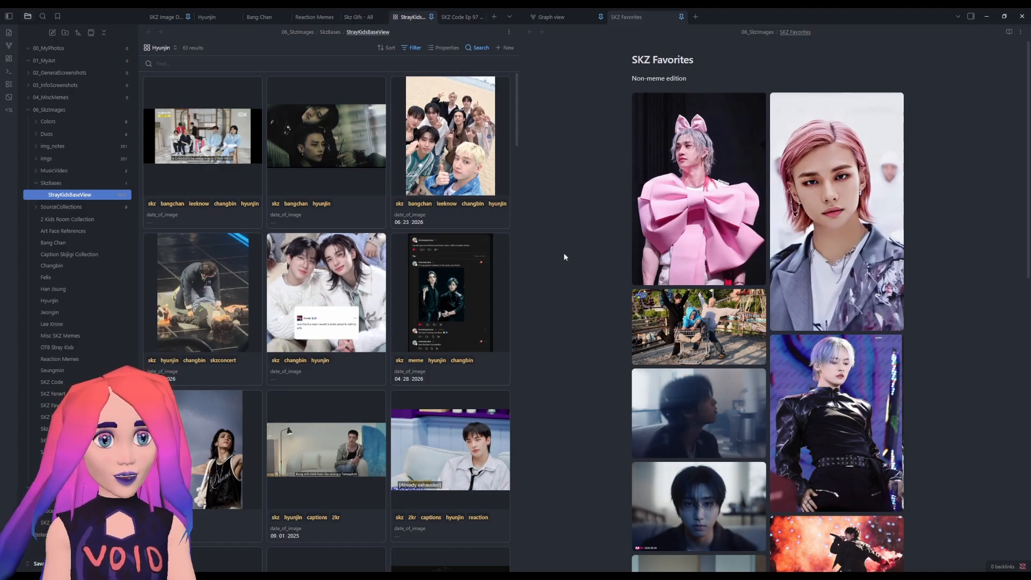
click(584, 328)
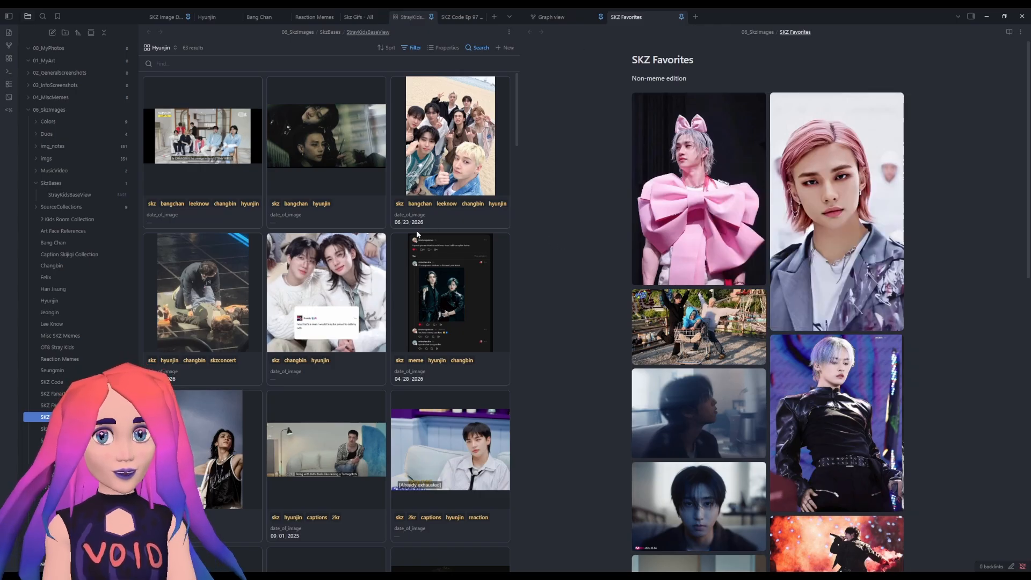
- Switch the StrayKidsBaseView base to its All SKZ view and browse the image cards
click(156, 48)
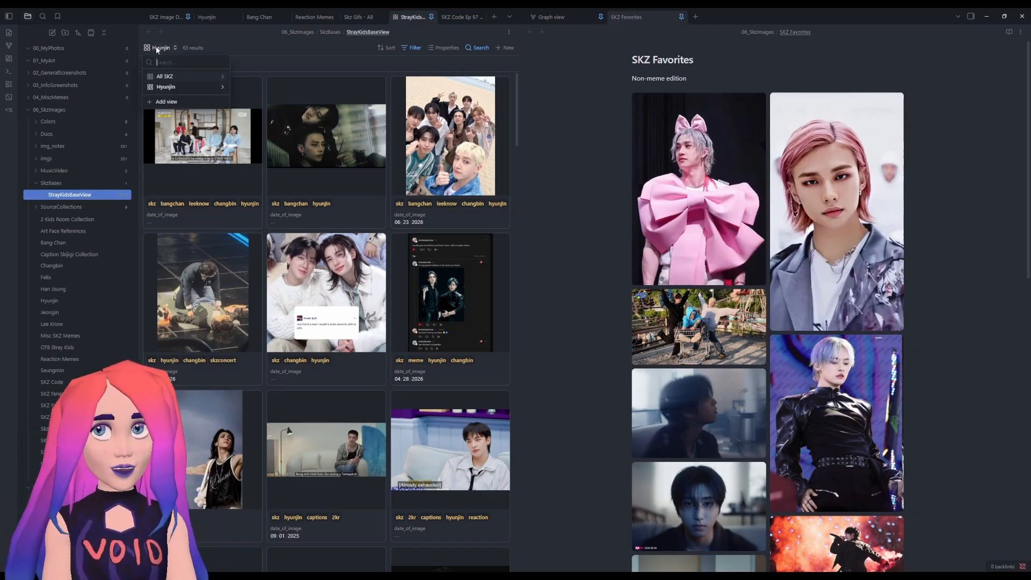
click(167, 83)
scroll(269, 265, down, 10)
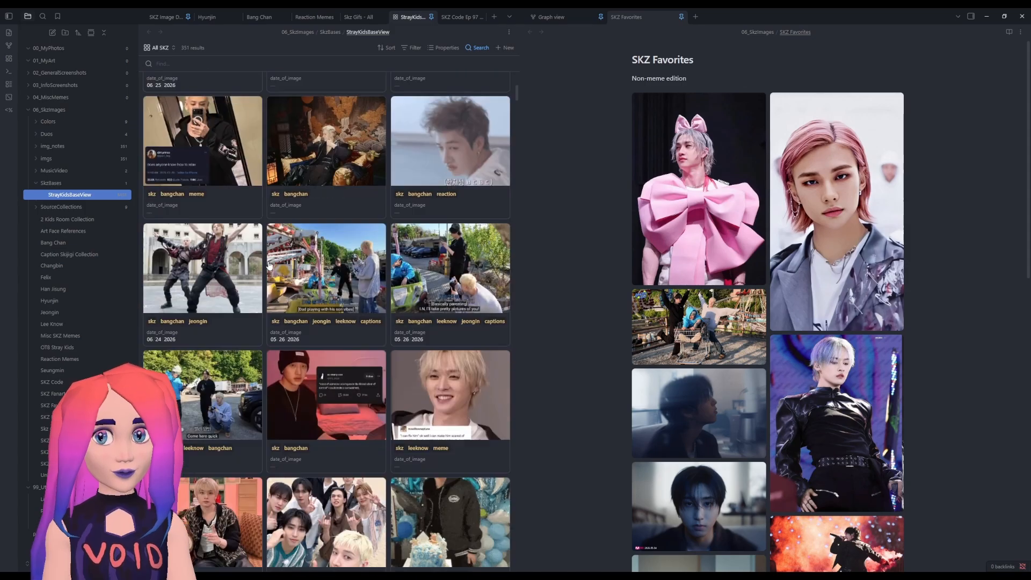
scroll(269, 265, down, 10)
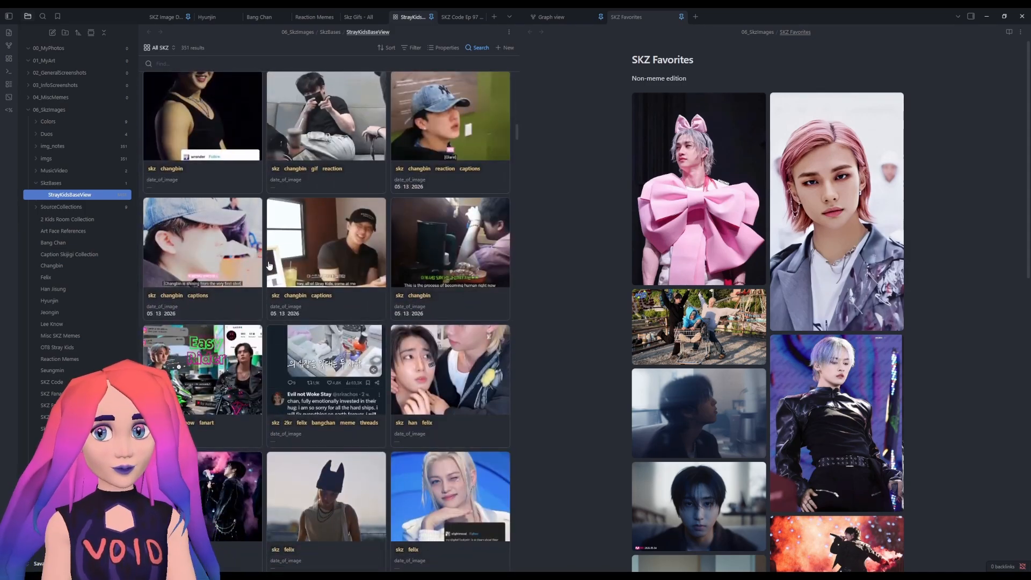
scroll(269, 266, up, 10)
scroll(268, 266, up, 5)
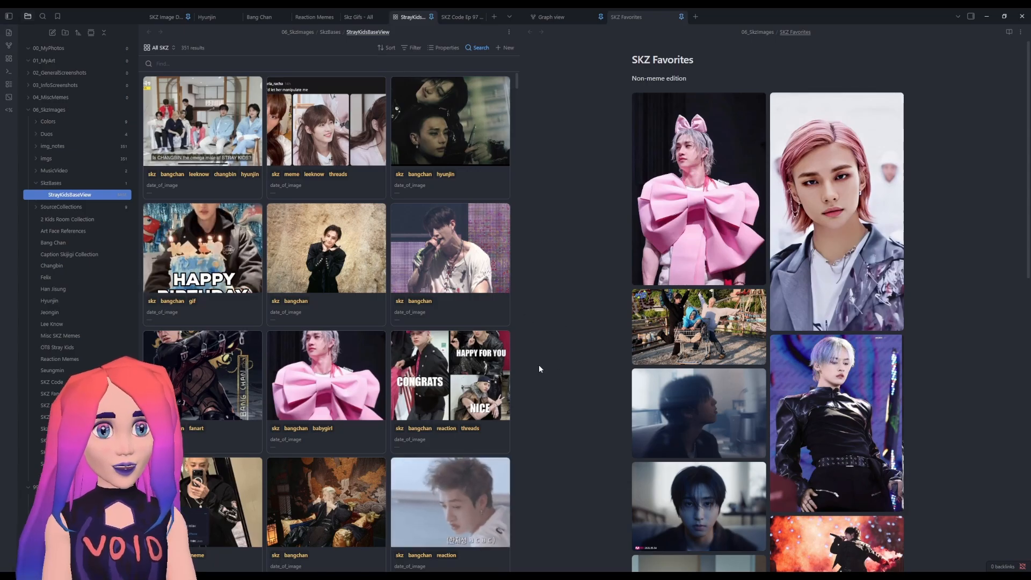
right_click(456, 326)
click(575, 311)
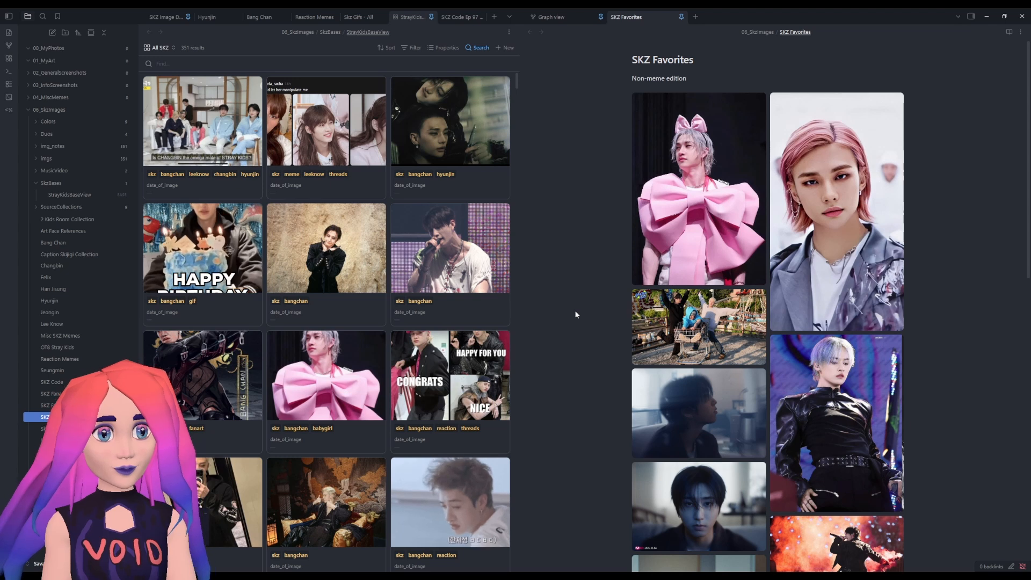